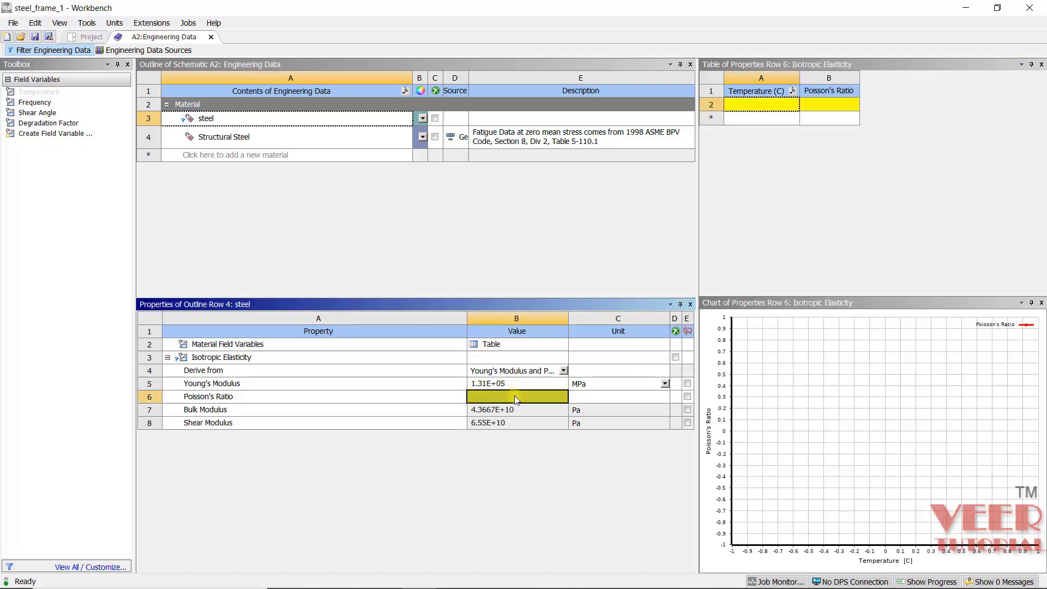
Set Poisson's ratio of the steel material to 0.29 and close the engineering data
text(.2)
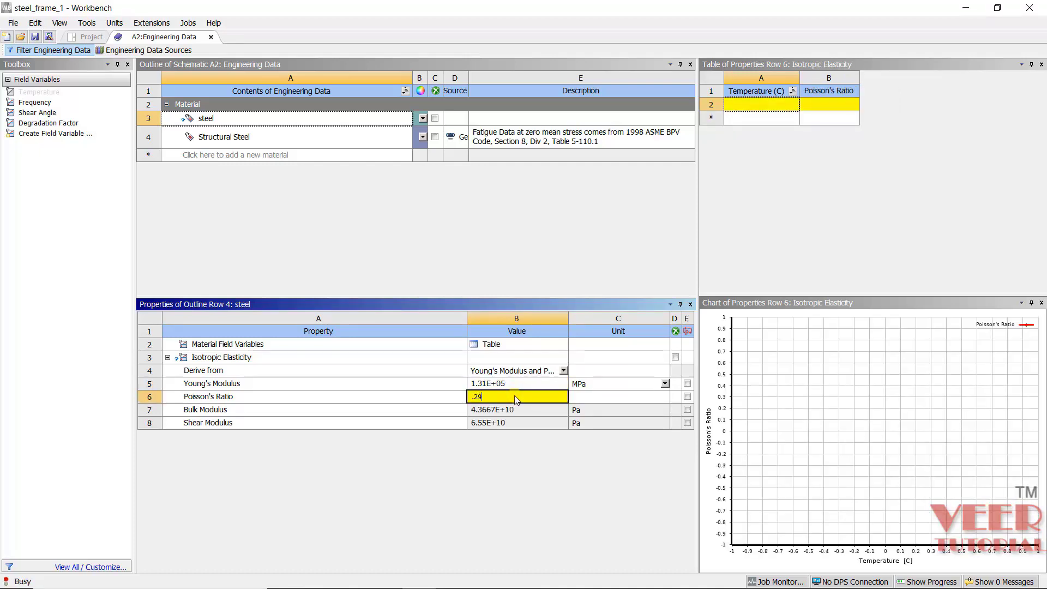
text(9)
key(Return)
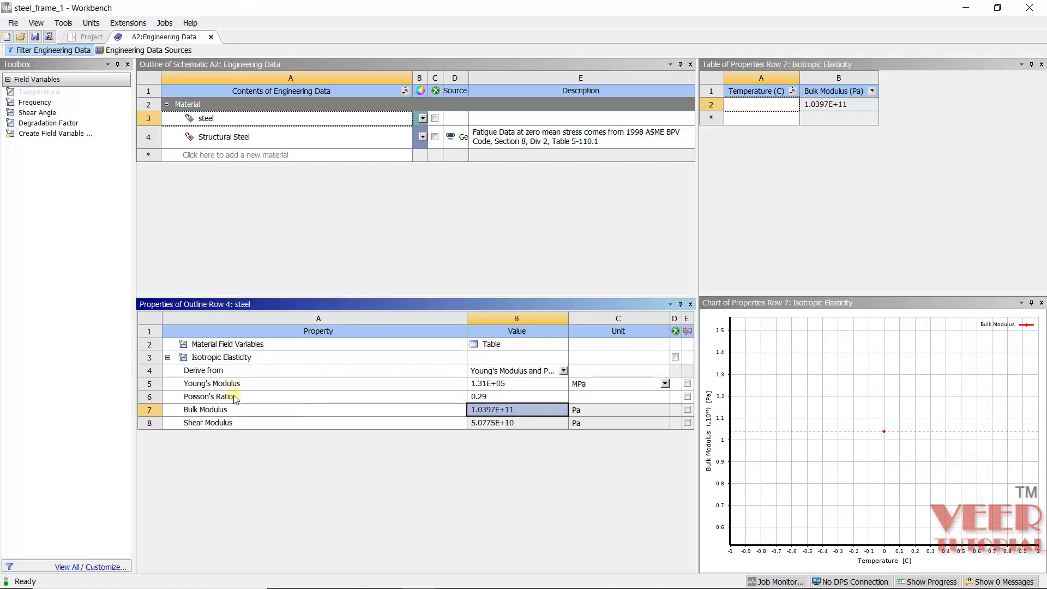
click(211, 37)
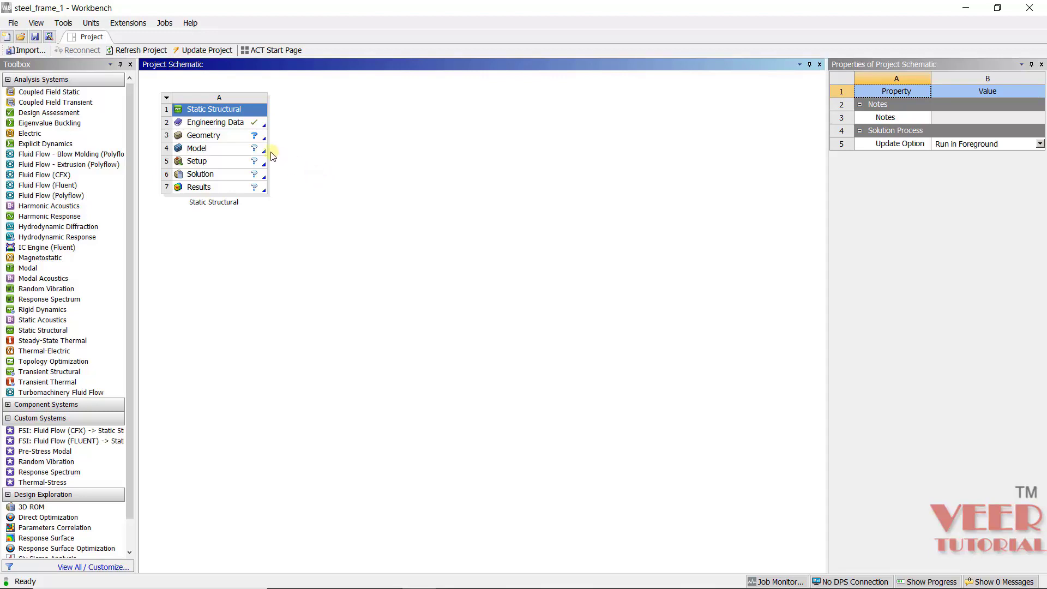
Enable line bodies in the Geometry cell's properties and open the geometry for editing in DesignModeler
click(234, 140)
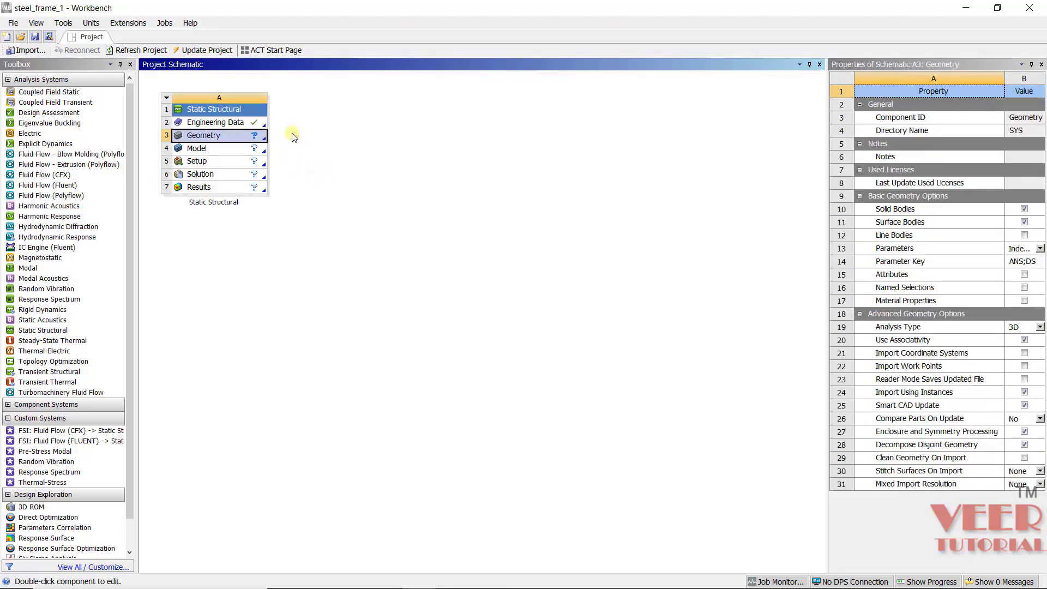
click(1024, 236)
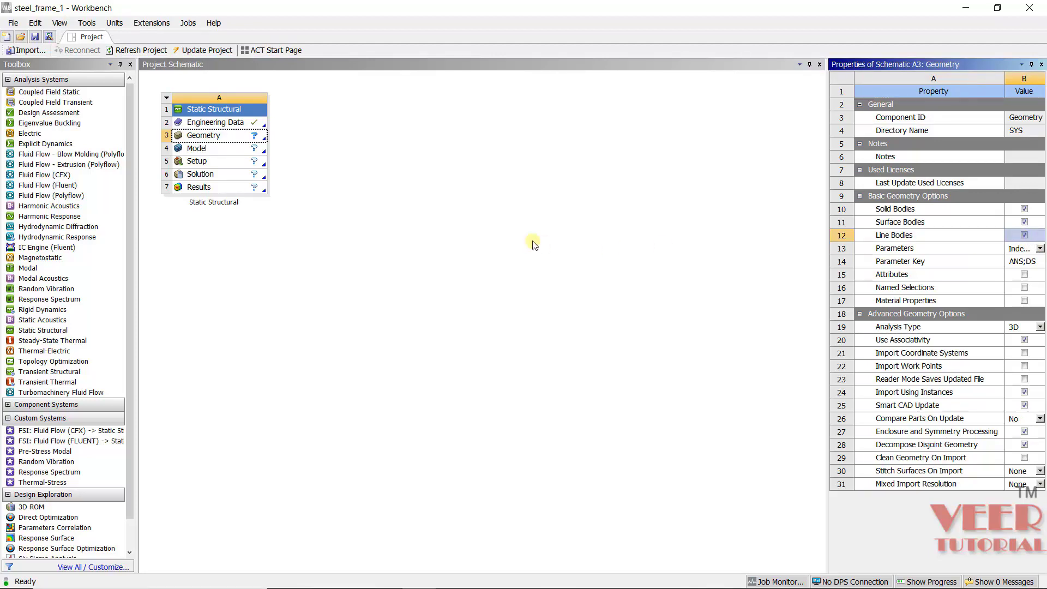
right_click(213, 139)
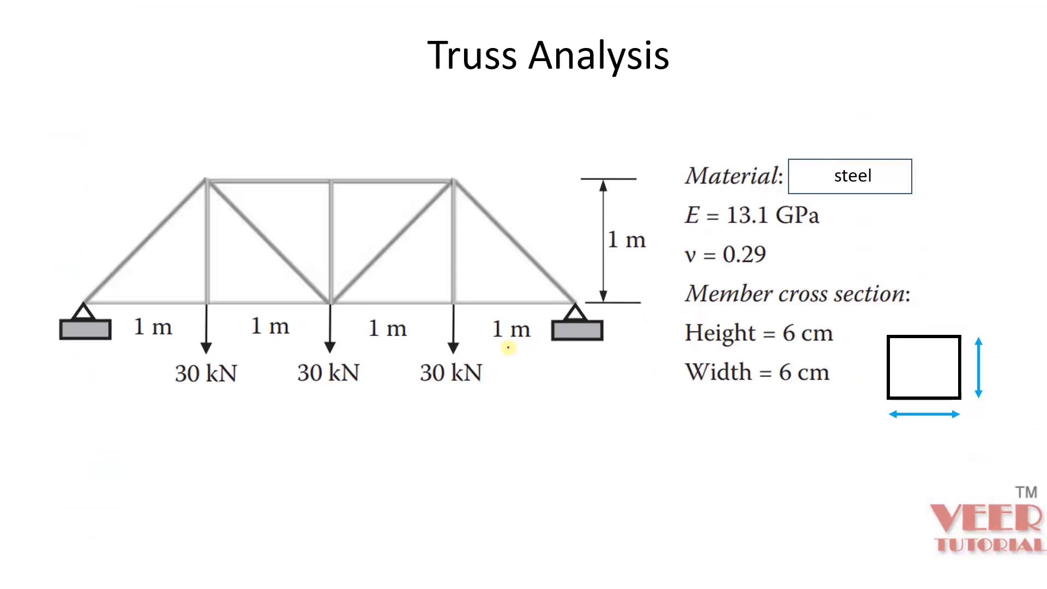
drag(130, 347, 167, 344)
drag(248, 346, 417, 352)
drag(484, 343, 569, 361)
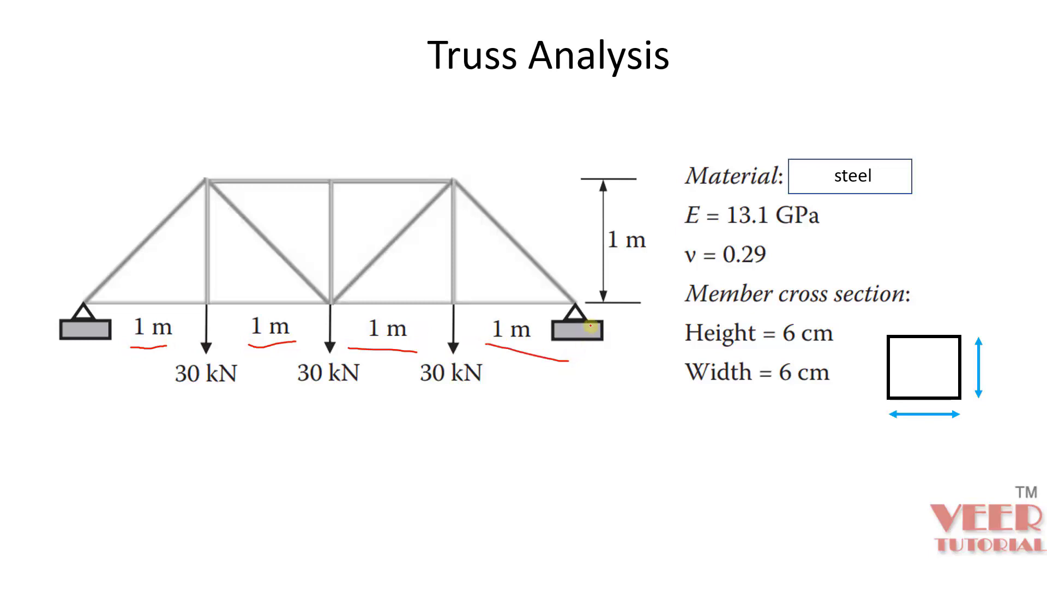
Switch to DesignModeler and turn on the 2D grid display and grid snapping in the sketching settings
key(alt+Tab)
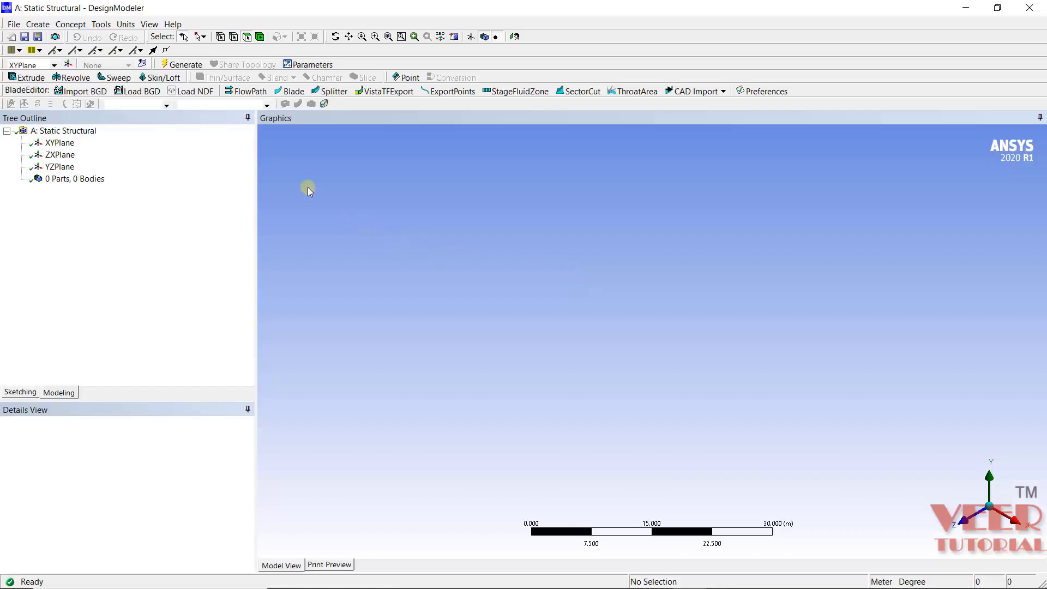
click(15, 390)
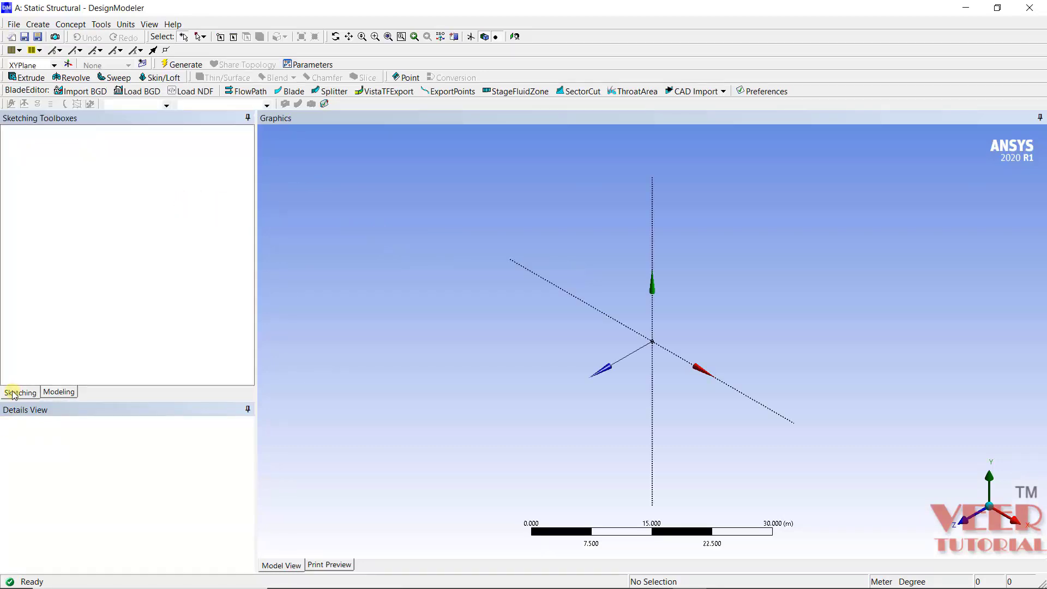
click(124, 380)
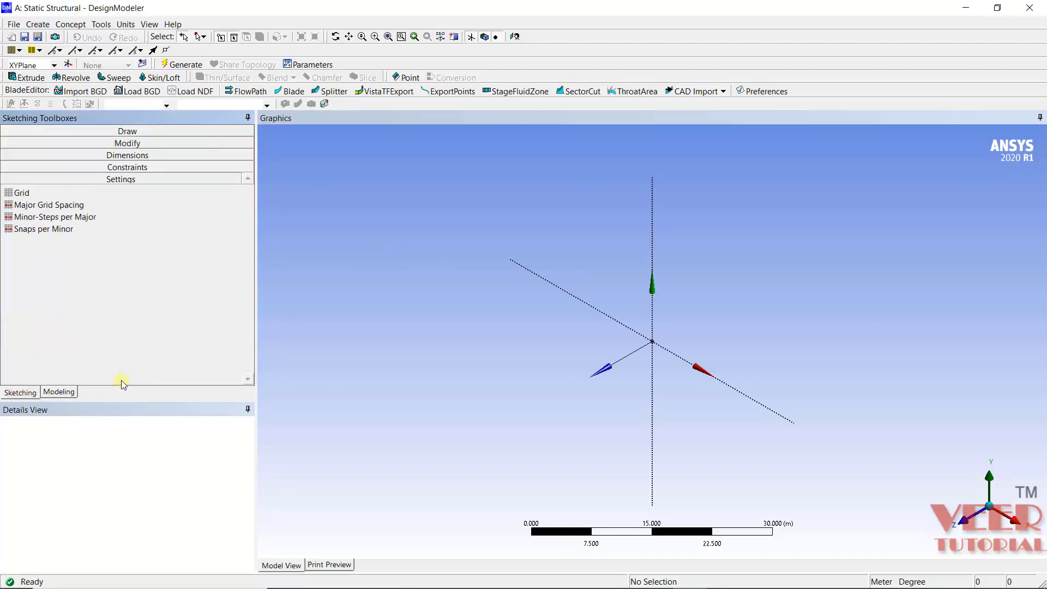
click(26, 194)
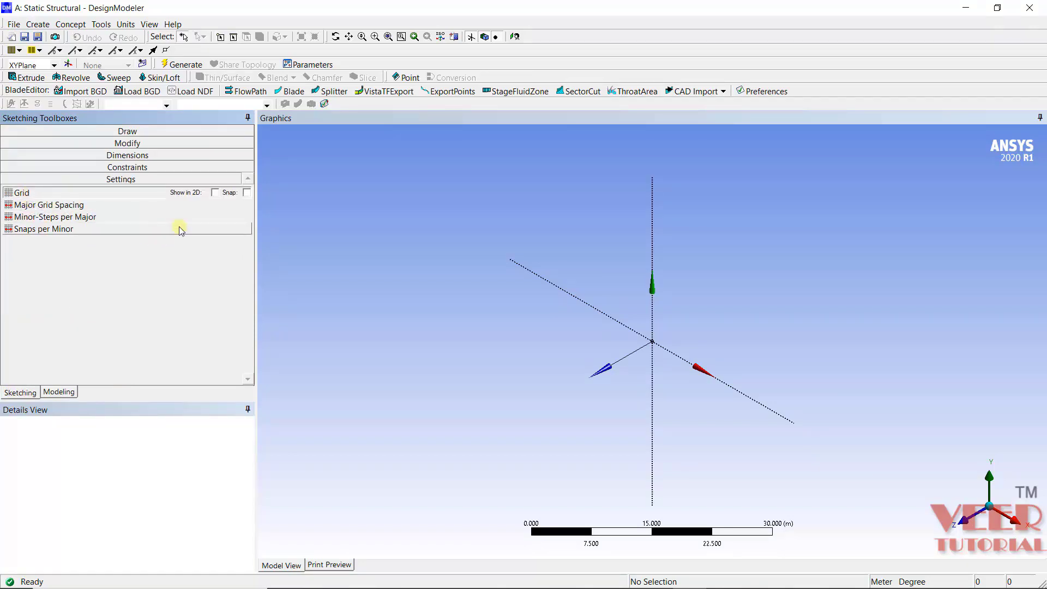
click(214, 193)
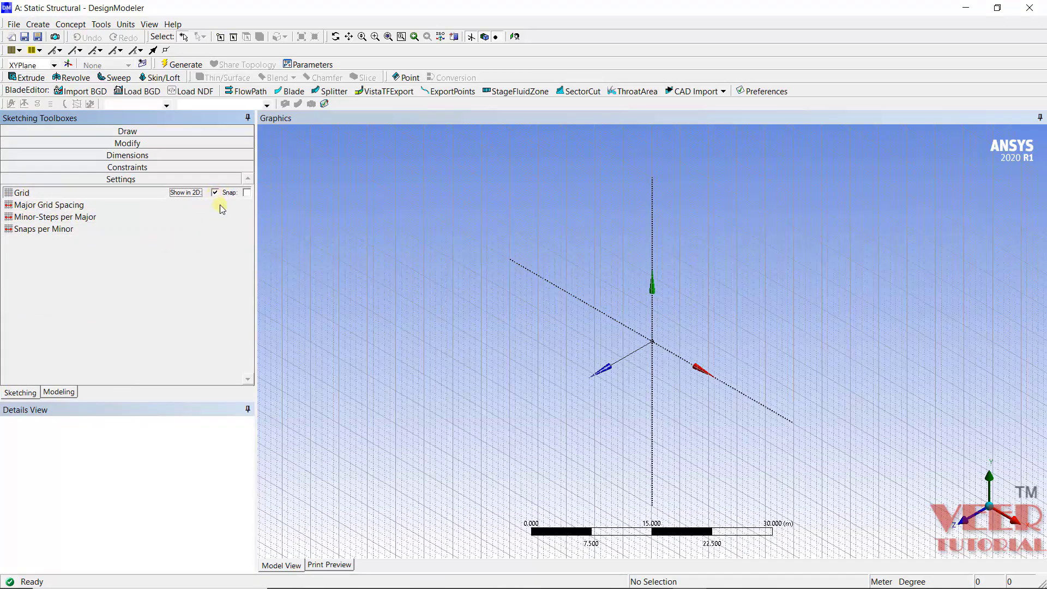
click(247, 193)
Set the major grid spacing to 1 m and make the XY plane the active sketching plane
click(35, 209)
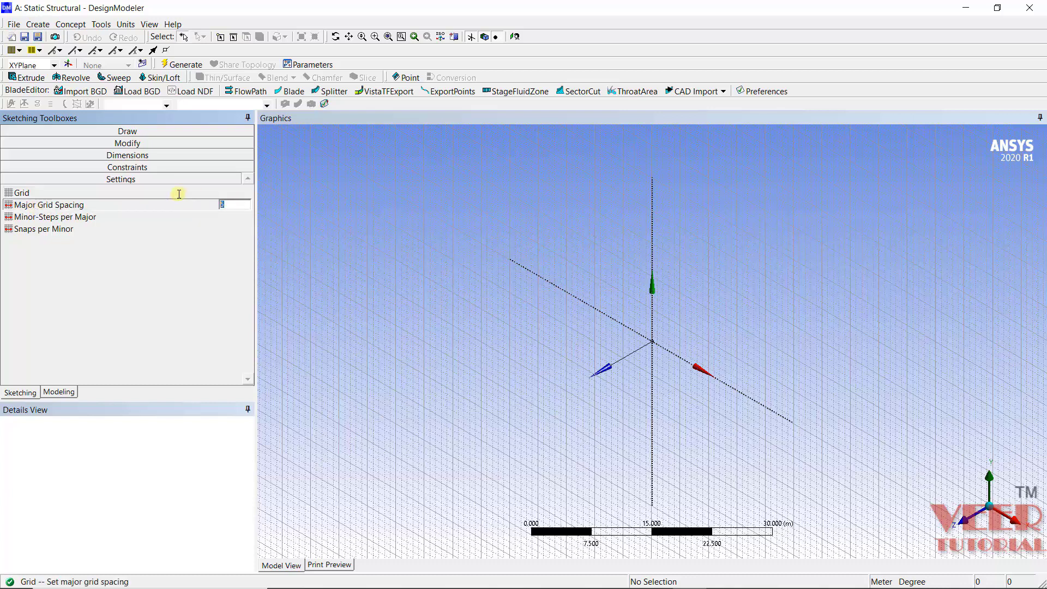
text(1)
key(Return)
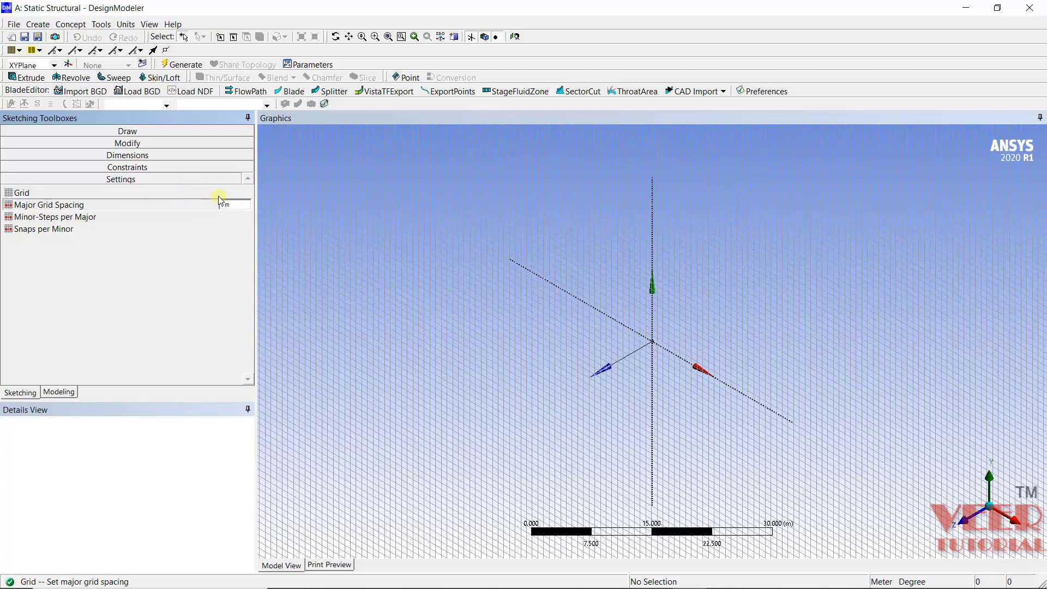
click(33, 65)
click(22, 80)
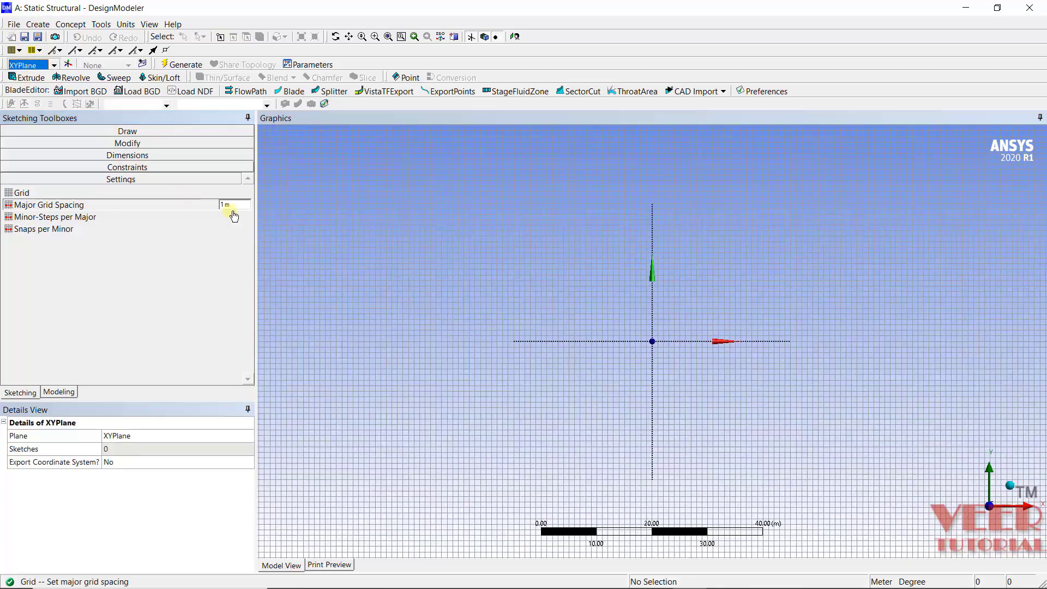
Examine the grid around the XY plane's origin and check the grid display and snap options
scroll(731, 322, up, 8)
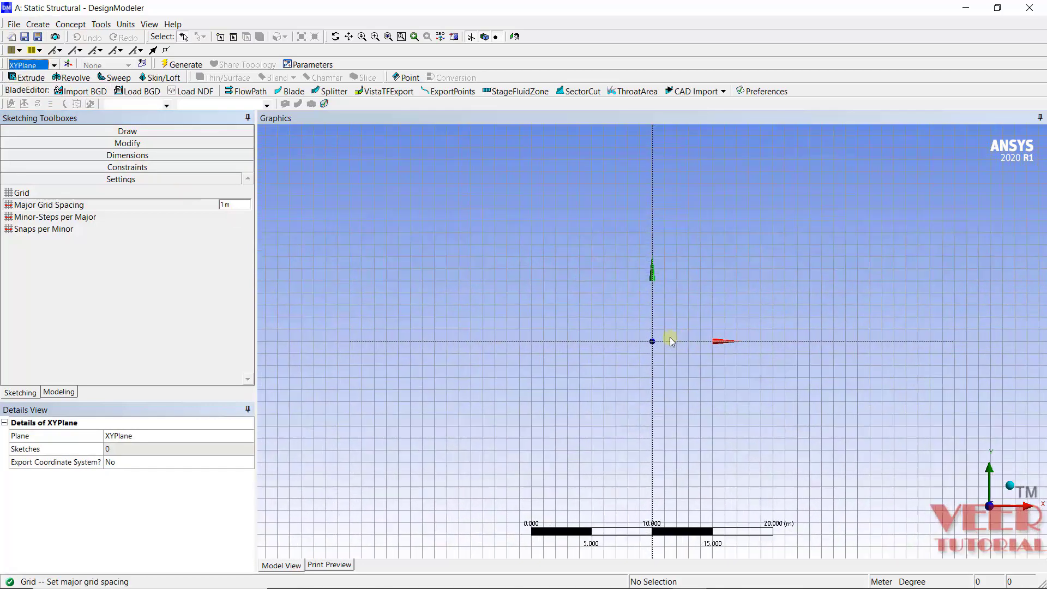
scroll(675, 330, up, 5)
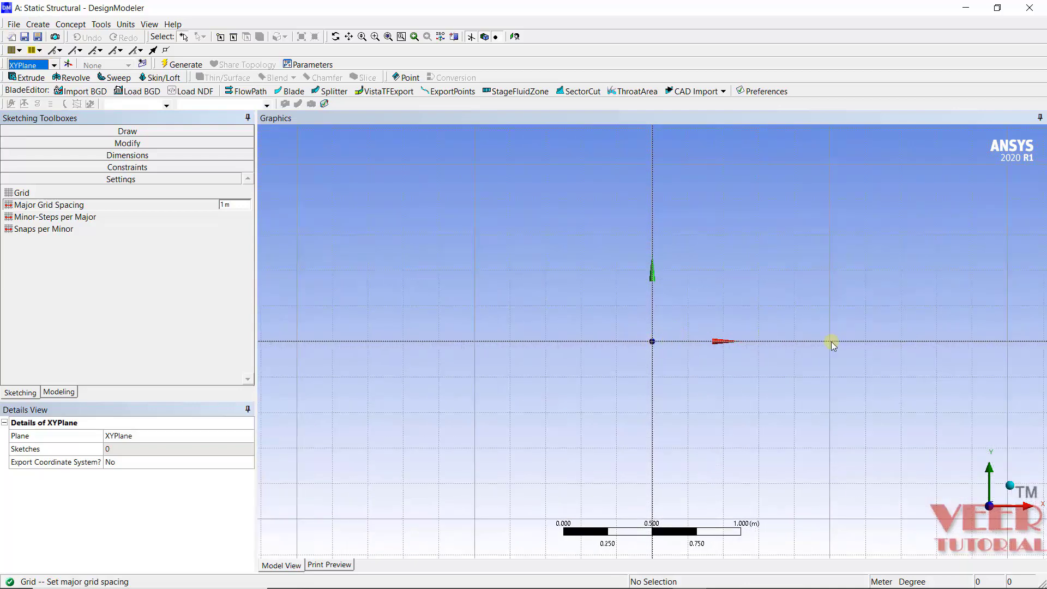
scroll(376, 399, down, 3)
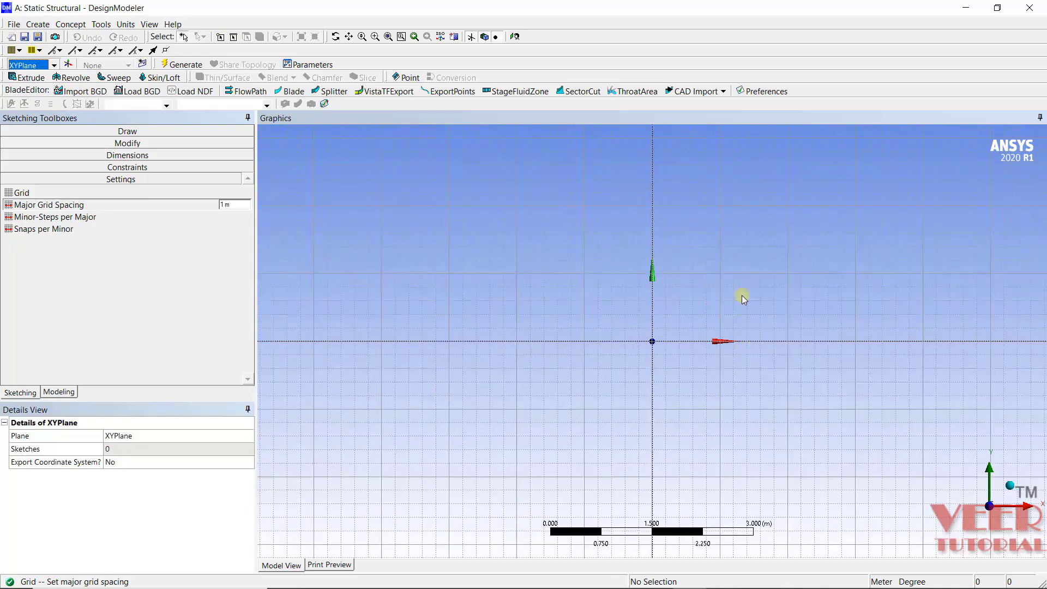
scroll(444, 383, down, 5)
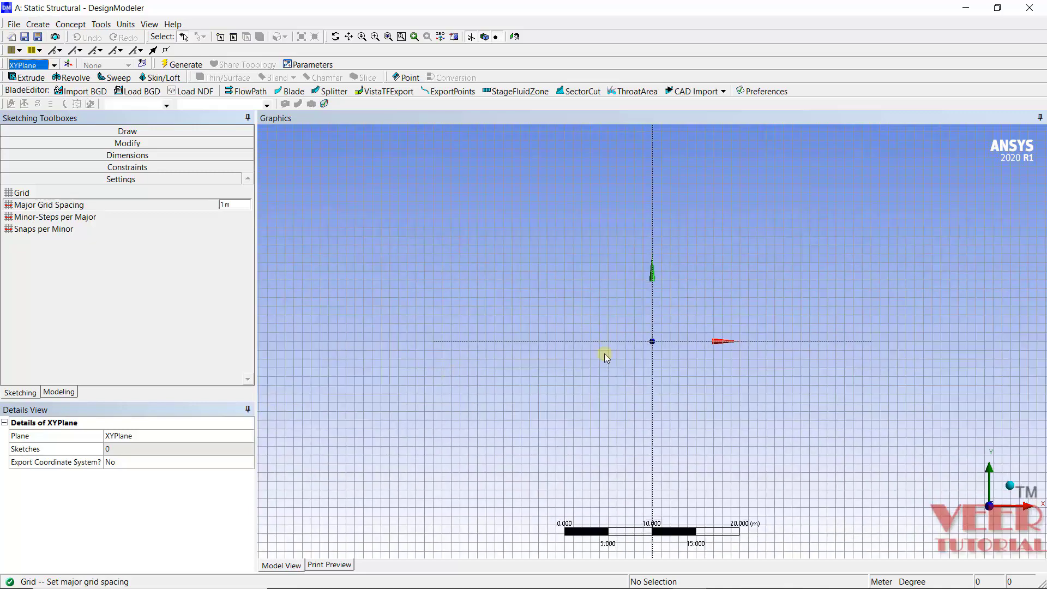
scroll(719, 303, up, 1)
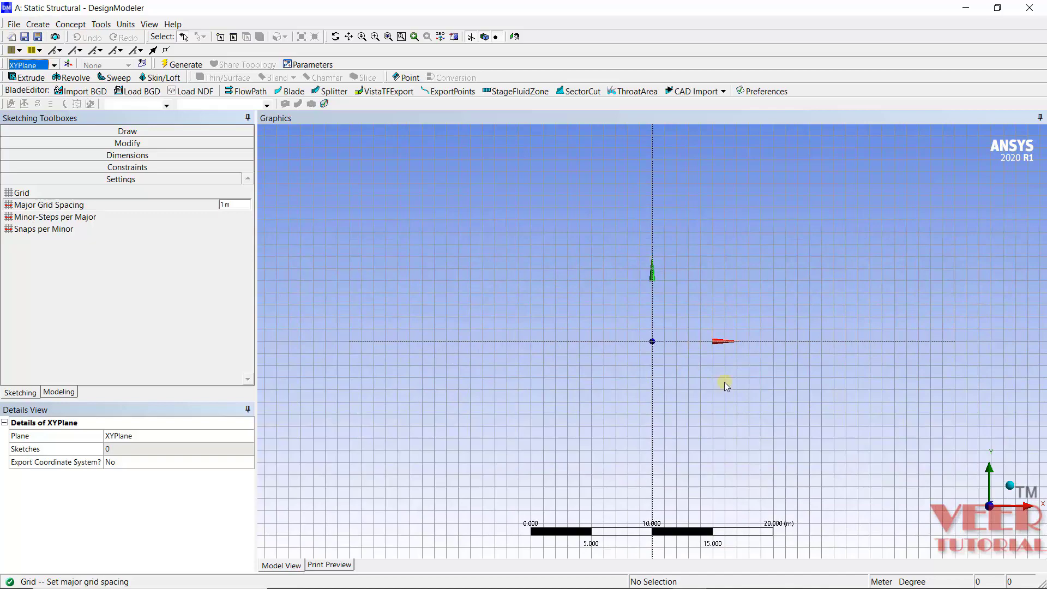
click(141, 195)
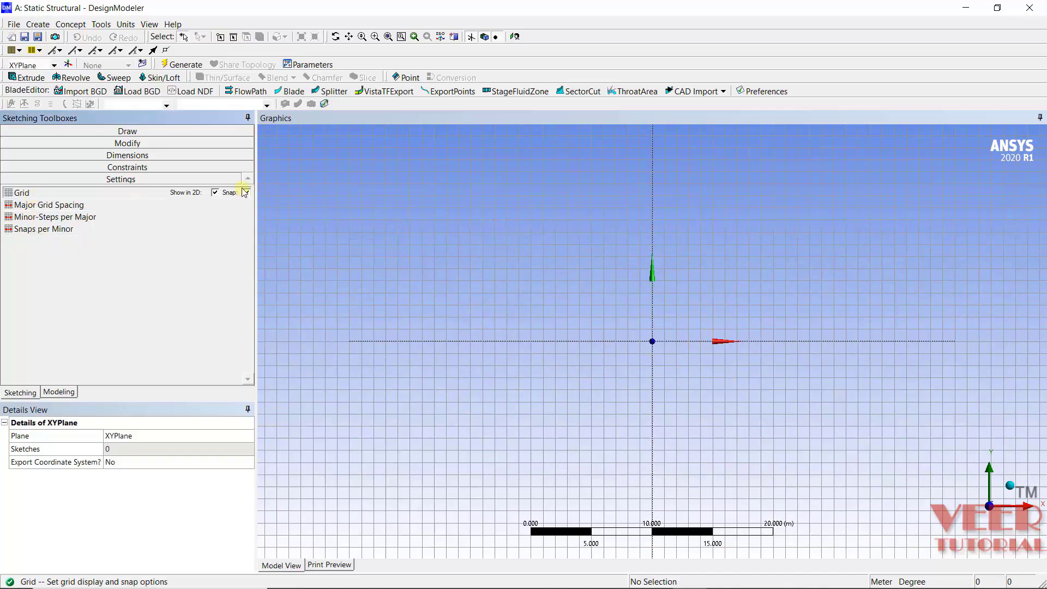
scroll(666, 339, up, 3)
scroll(666, 339, up, 3)
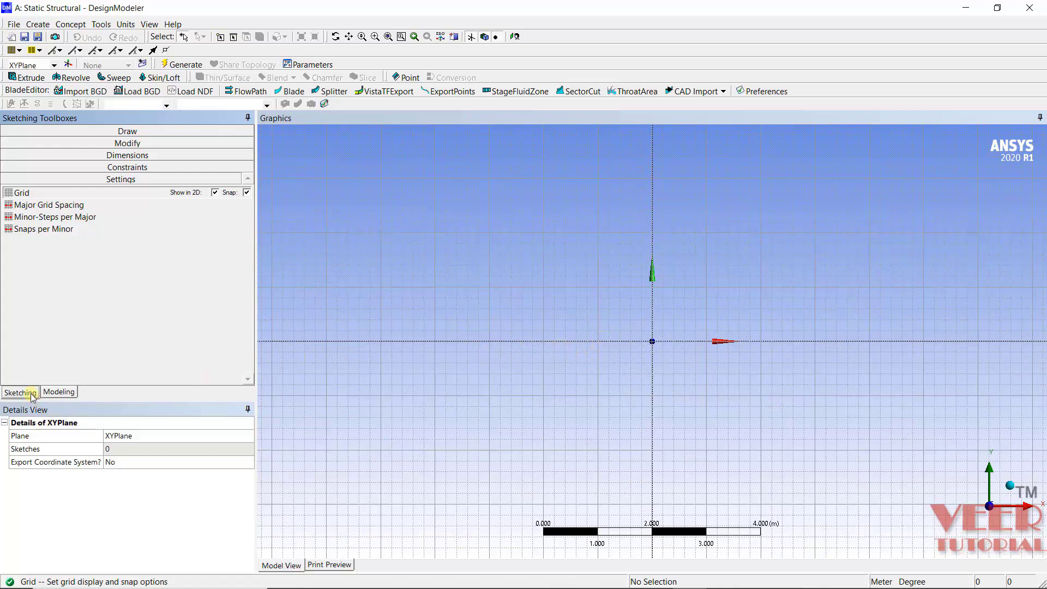
Sketch the truss's bottom chord as consecutive line segments along the horizontal axis from x = -2 m to x = 2 m
click(122, 131)
click(42, 145)
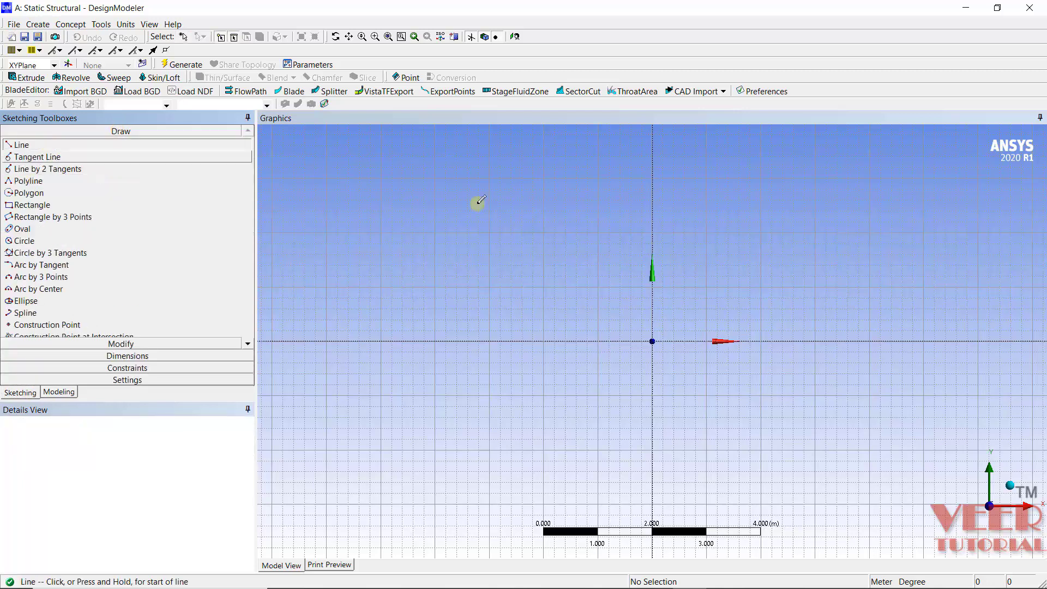
scroll(648, 300, up, 3)
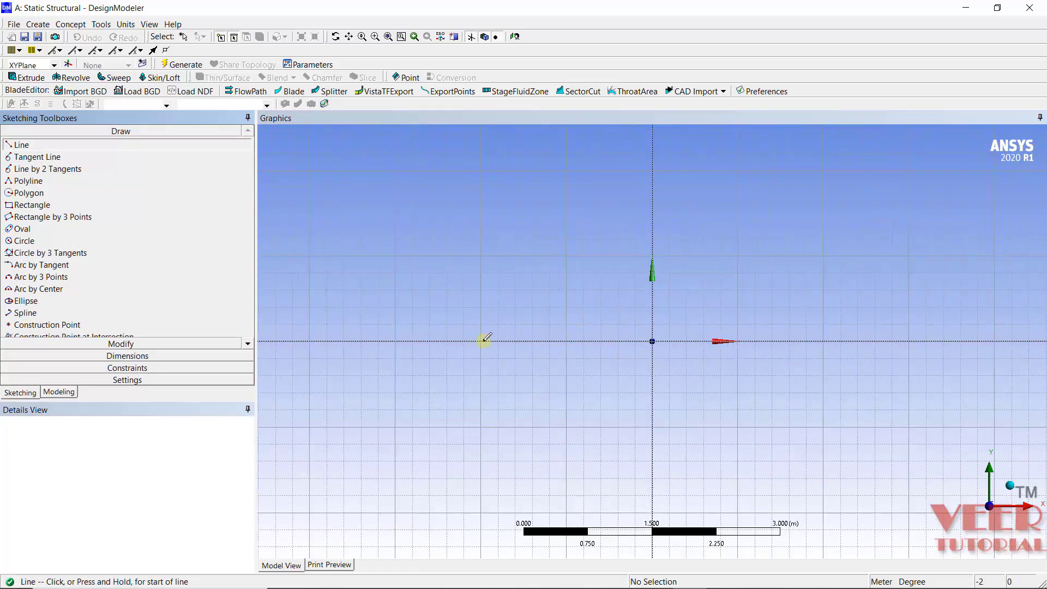
drag(490, 344, 568, 341)
click(567, 341)
click(652, 341)
click(653, 341)
click(739, 342)
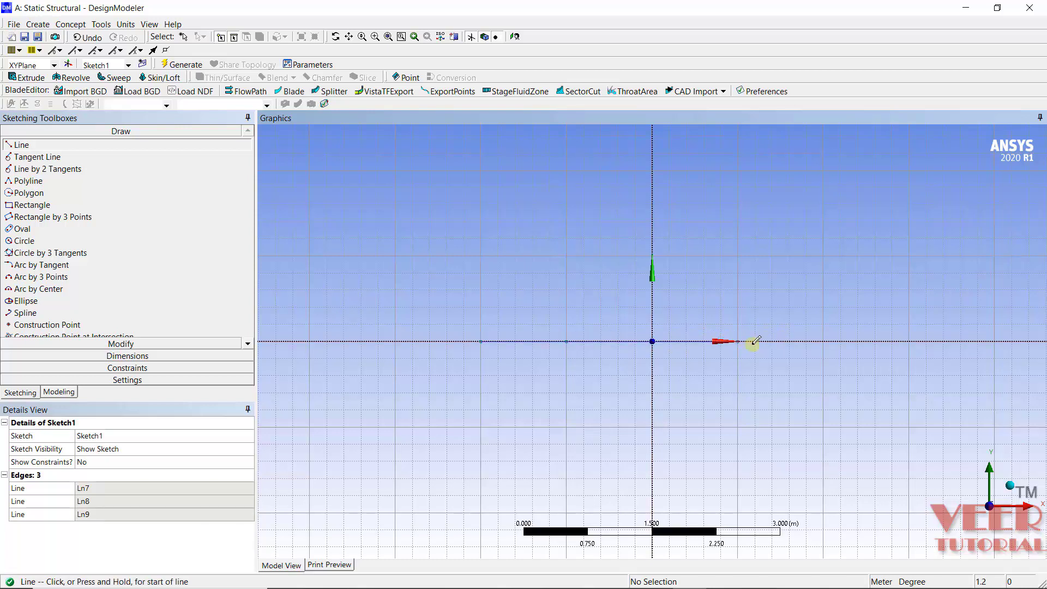
click(755, 341)
click(823, 341)
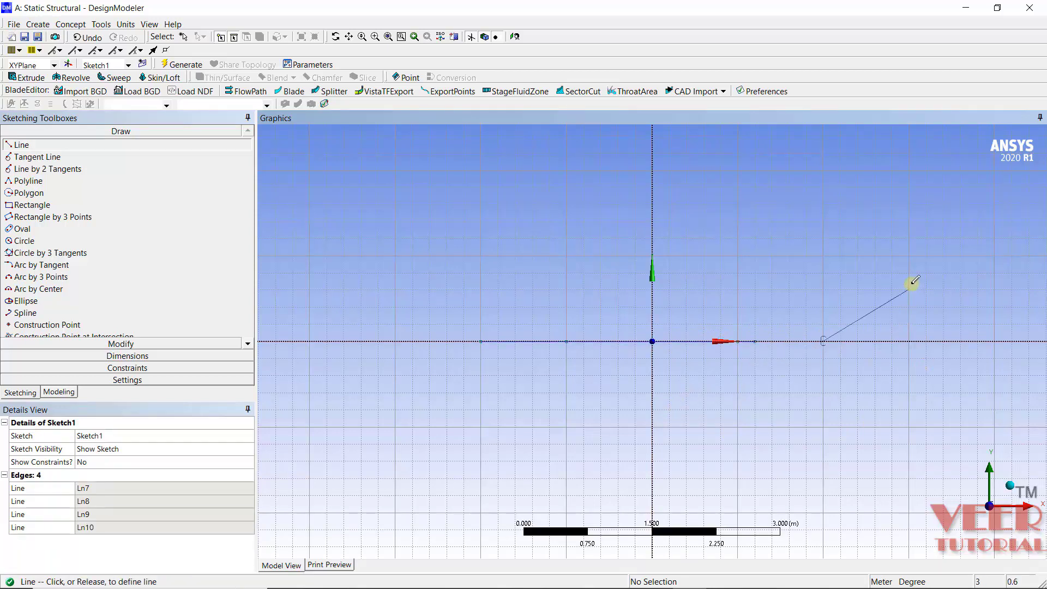
click(899, 315)
scroll(409, 485, down, 2)
scroll(693, 259, up, 2)
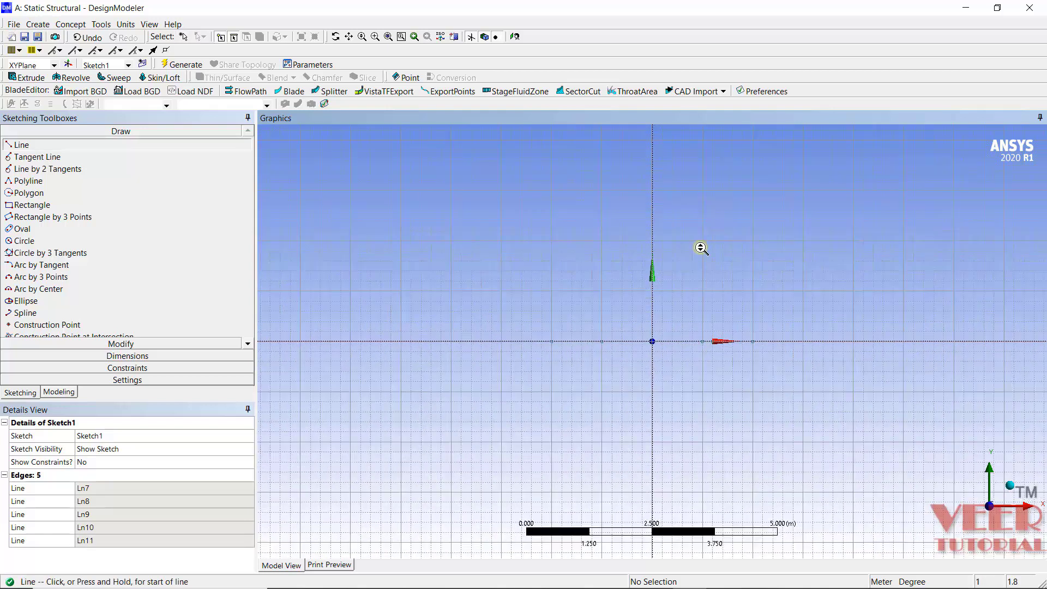
Sketch 1 m high verticals at x = -1 m and x = 1 m, joined by a two-segment top chord meeting above the origin
click(590, 342)
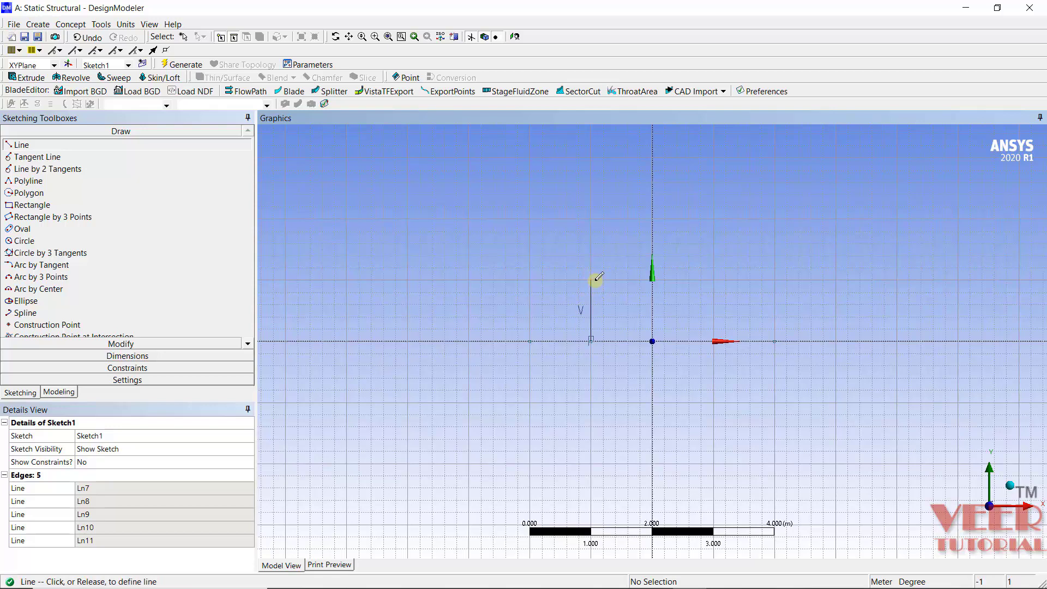
click(593, 279)
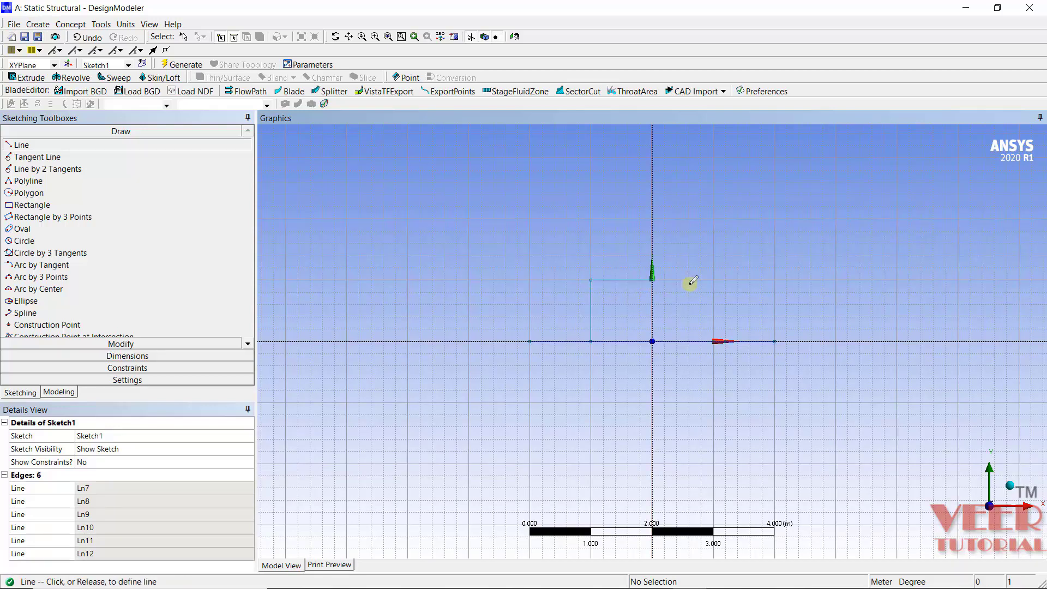
click(652, 279)
scroll(657, 278, up, 2)
click(653, 250)
click(743, 250)
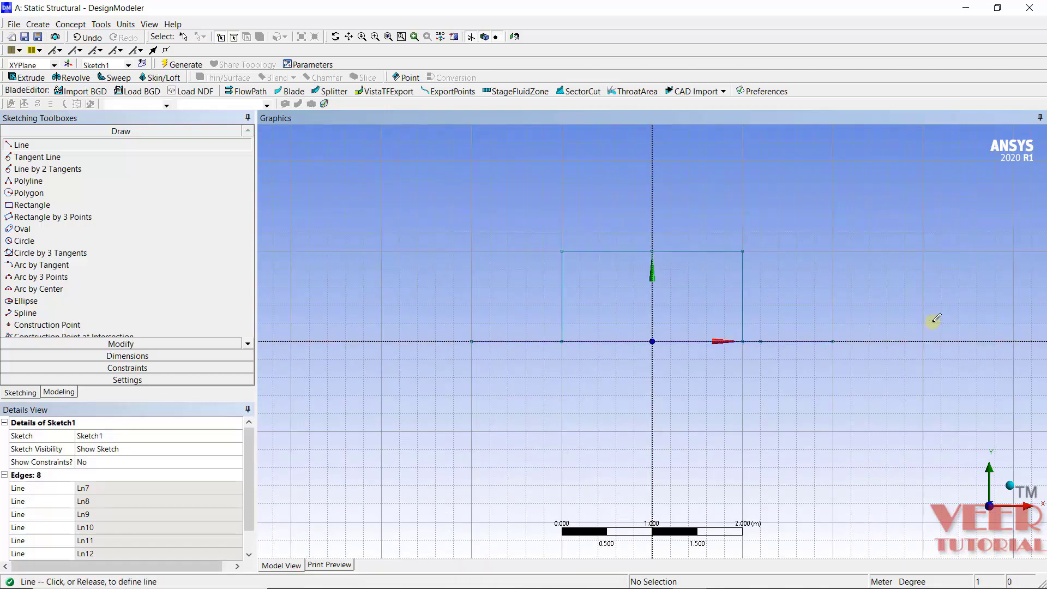
click(652, 250)
click(561, 250)
Sketch the two inner diagonals connecting both ends of the top chord to the origin
click(561, 250)
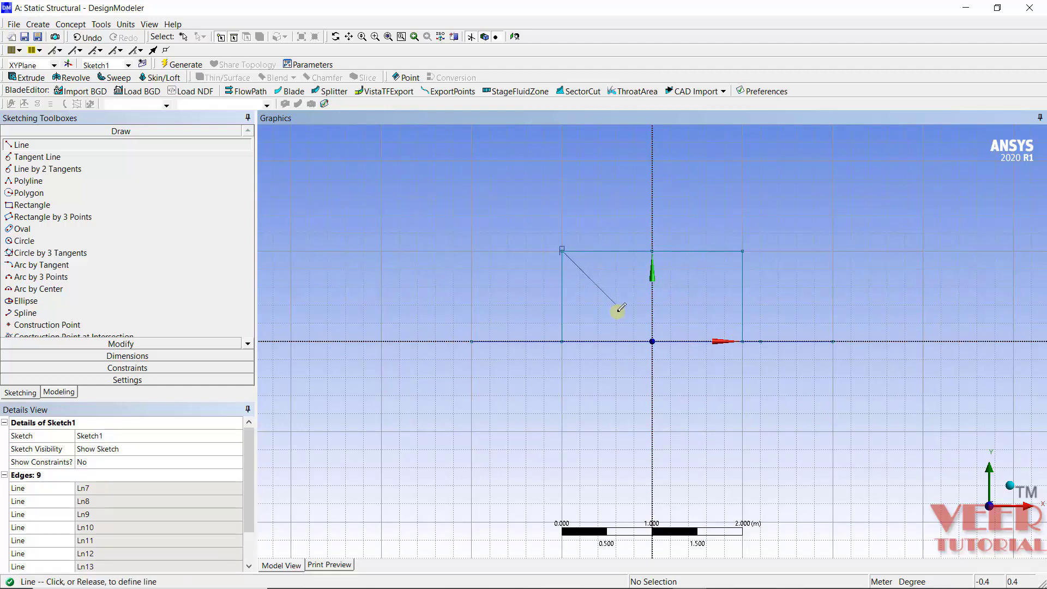
click(652, 342)
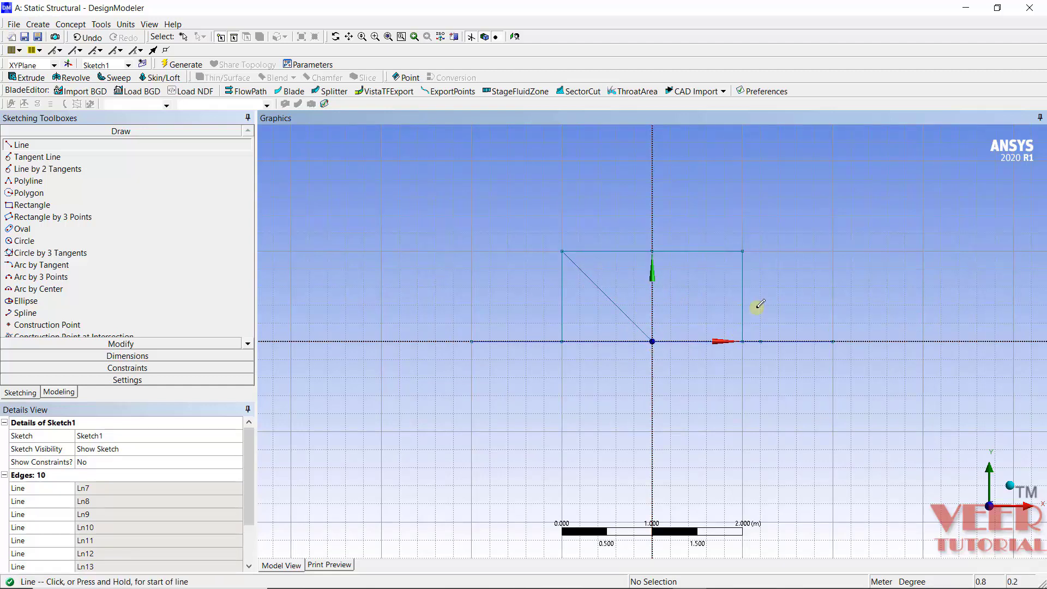
click(742, 250)
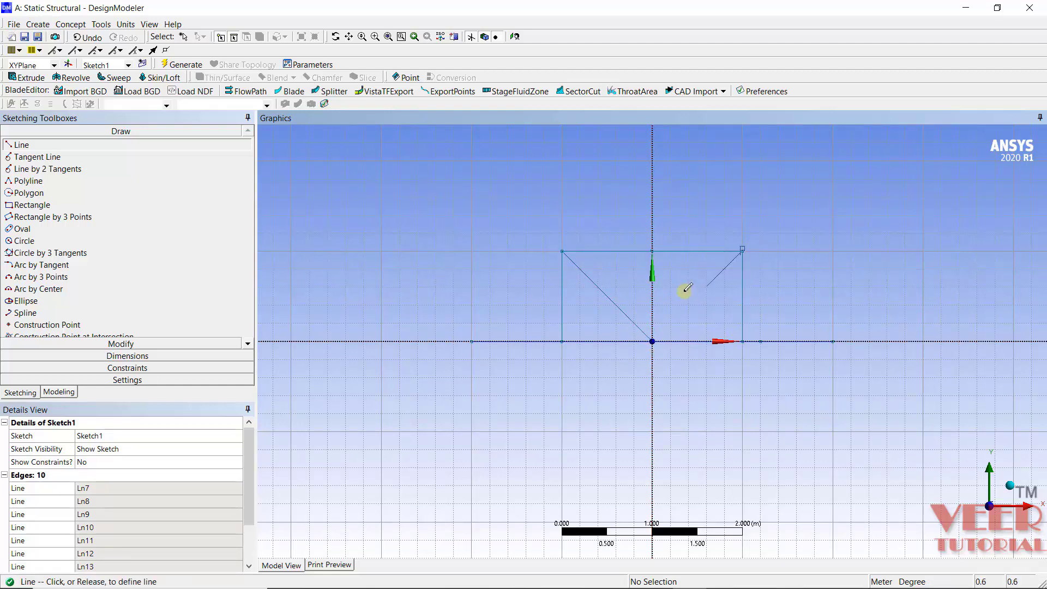
click(652, 341)
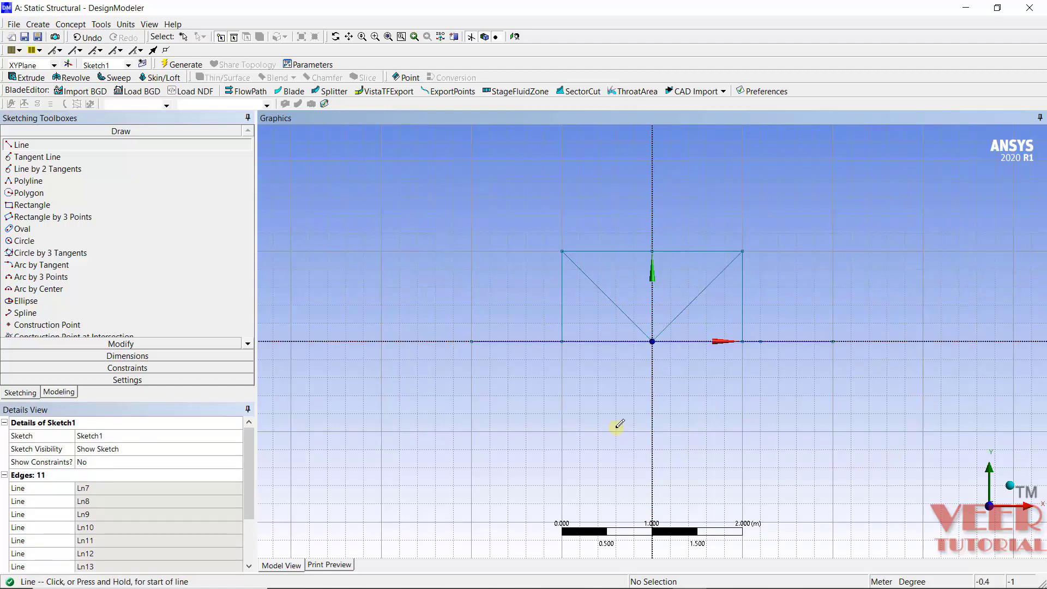
Sketch the two outer diagonals from the bottom chord ends at x = -2 m and x = 2 m to the nearest top chord ends
click(472, 341)
click(562, 251)
click(832, 342)
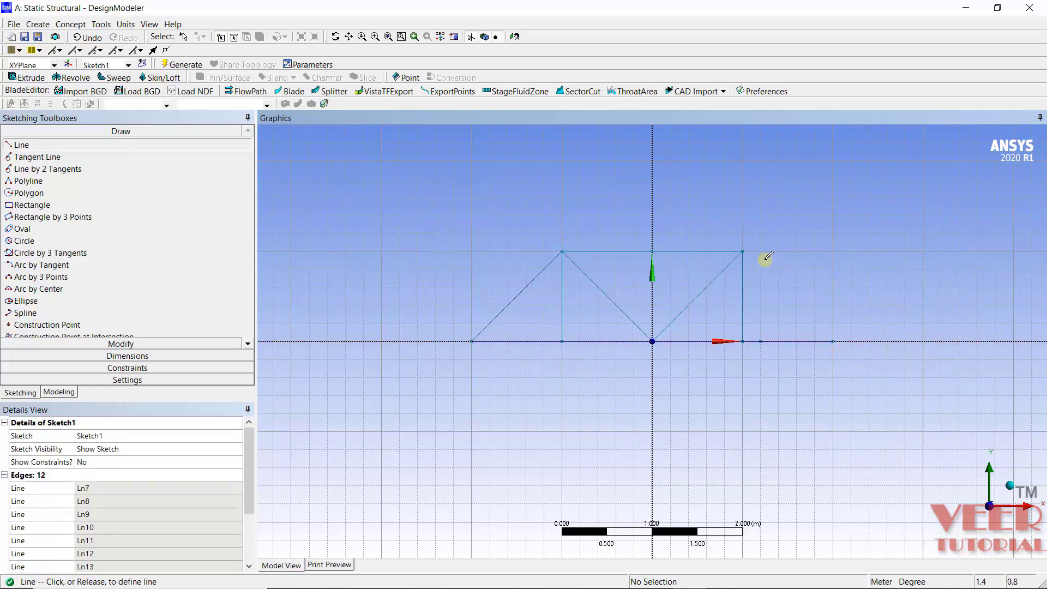
click(742, 251)
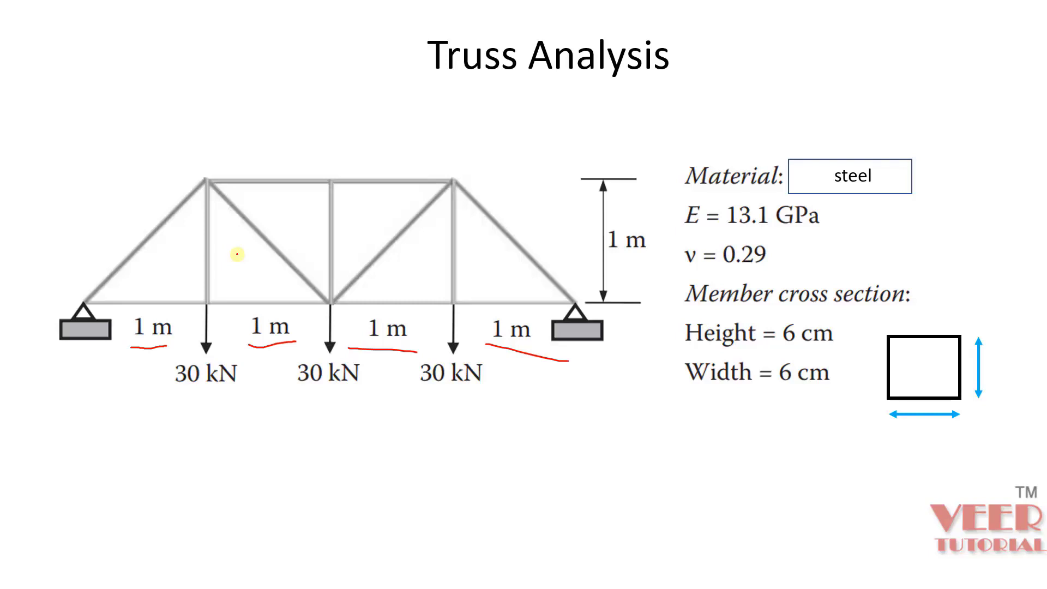
key(alt+Tab)
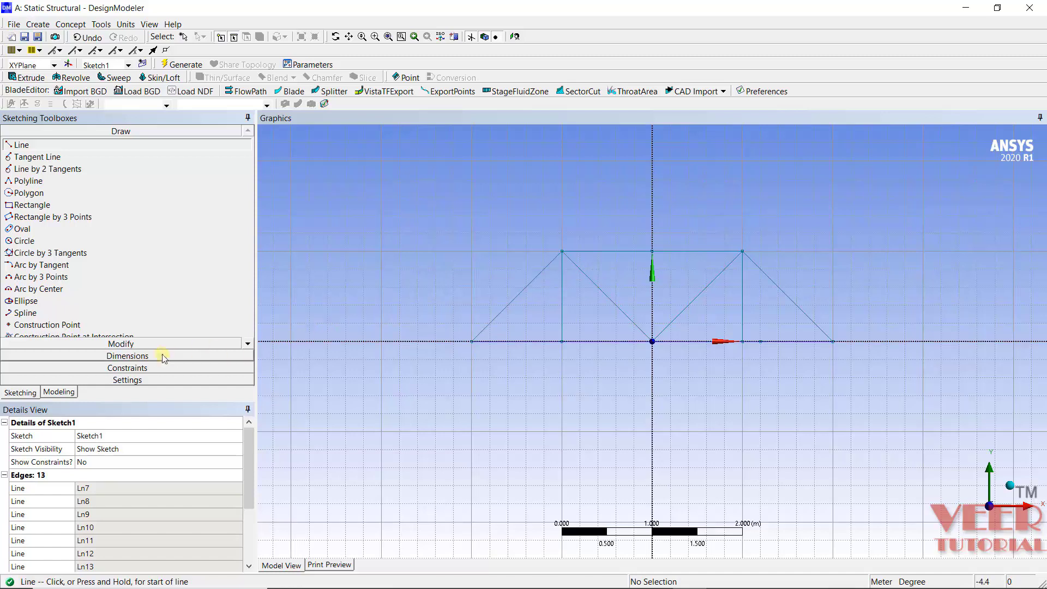
Dimension the bottom chord segment between x = -1 m and the origin, placing the dimension below the chord
click(127, 357)
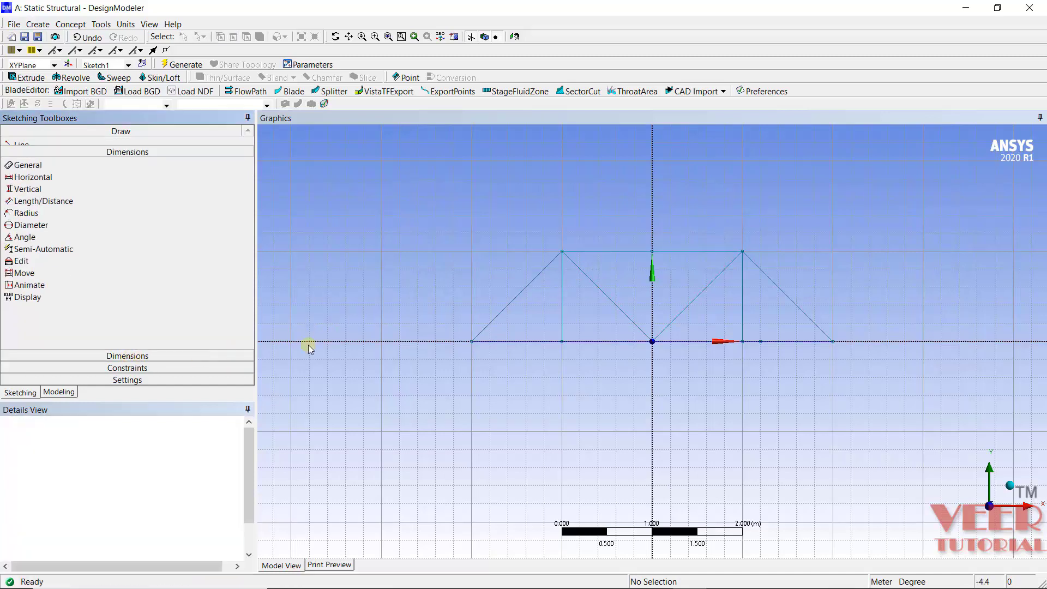
click(593, 345)
click(604, 384)
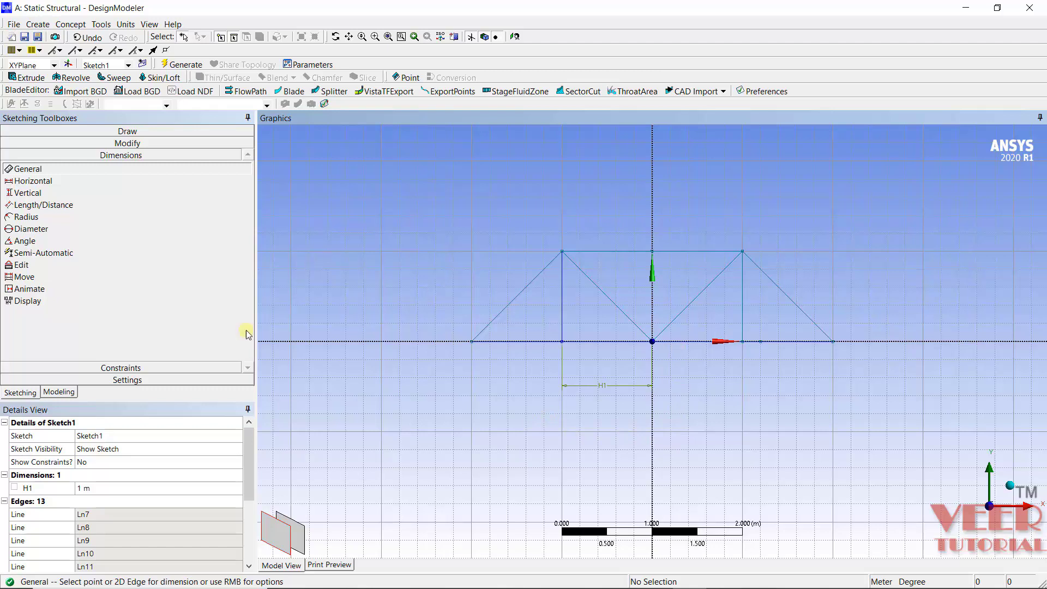
Generate a line body from Sketch1 using Lines From Sketches with the Add Material operation, and list the resulting body in the model tree
click(40, 25)
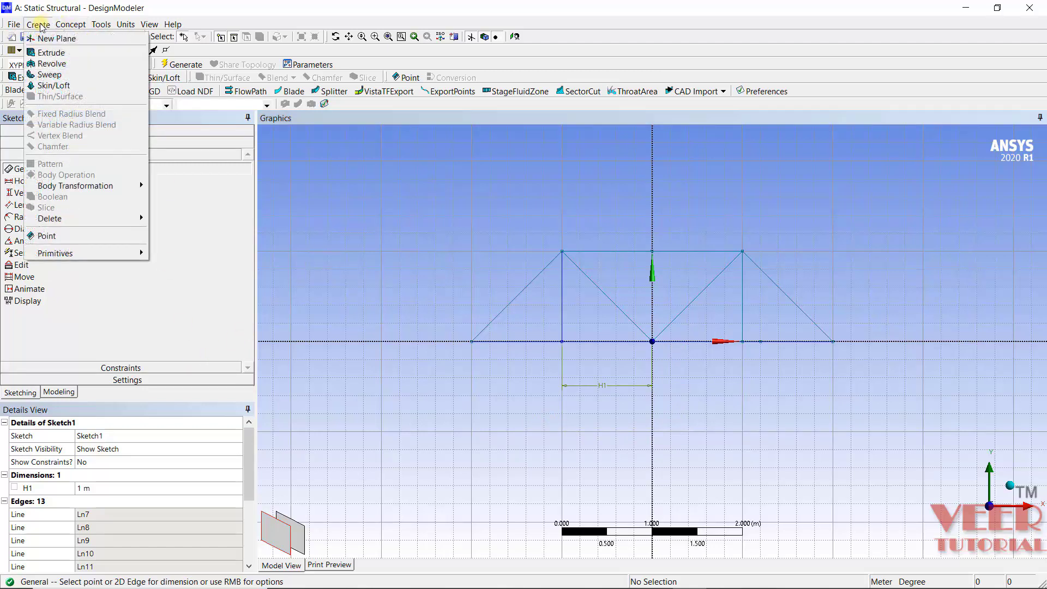
mouse_move(60, 29)
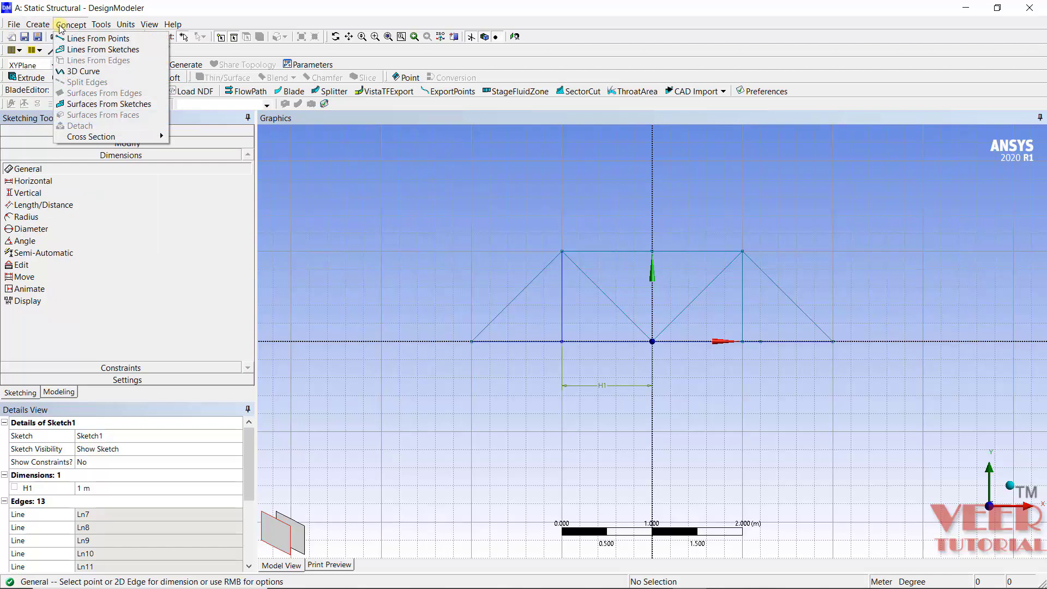
click(91, 51)
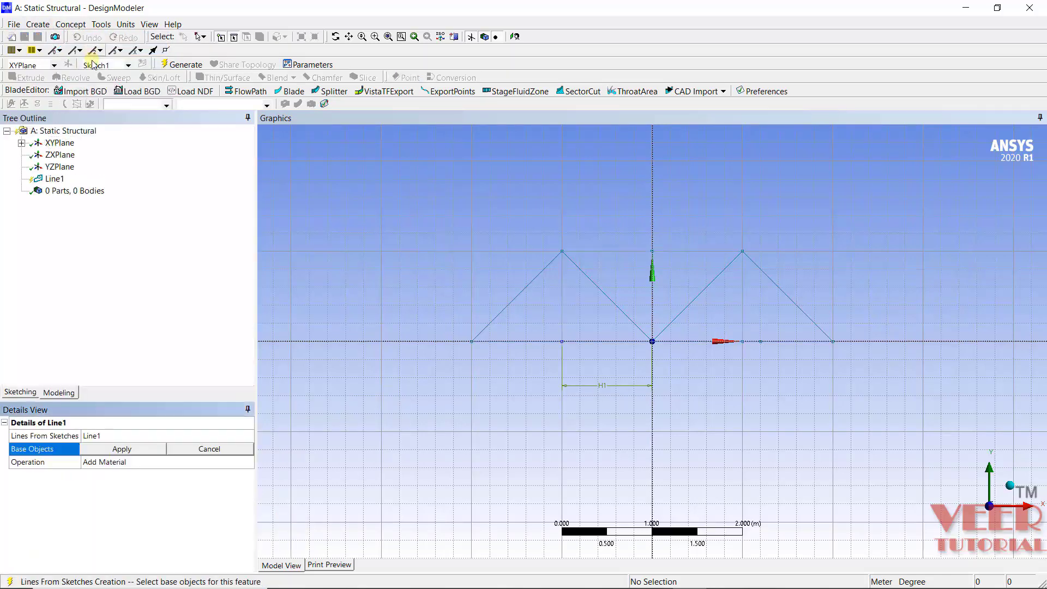
click(21, 143)
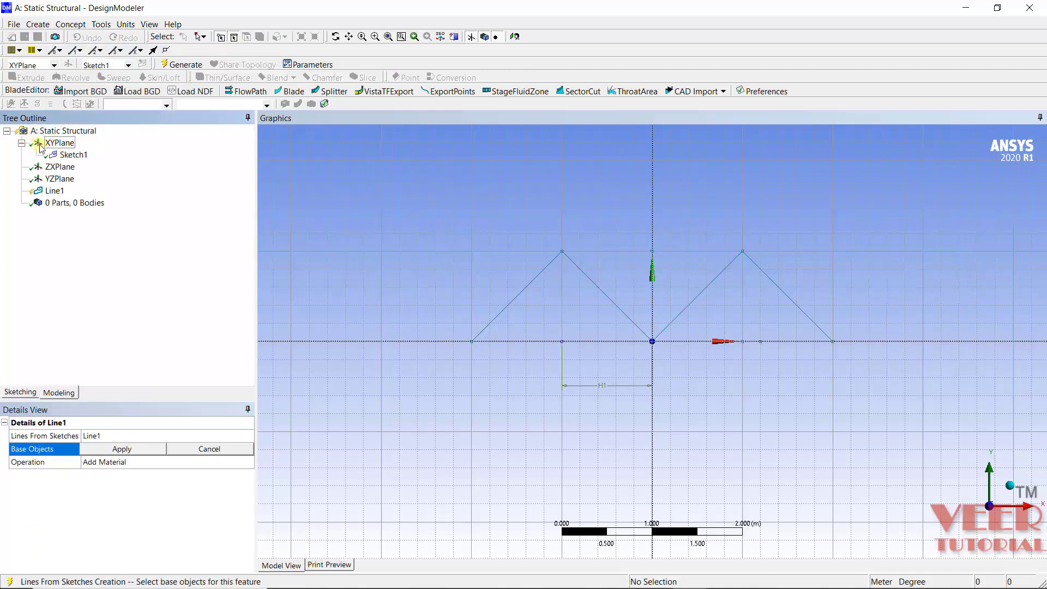
click(74, 155)
click(122, 449)
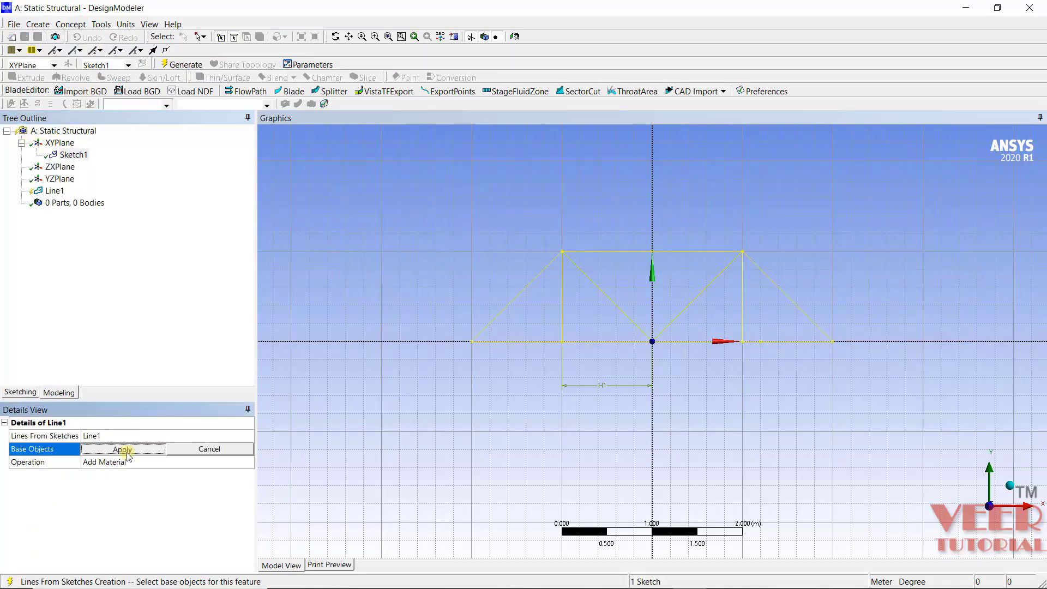
click(191, 64)
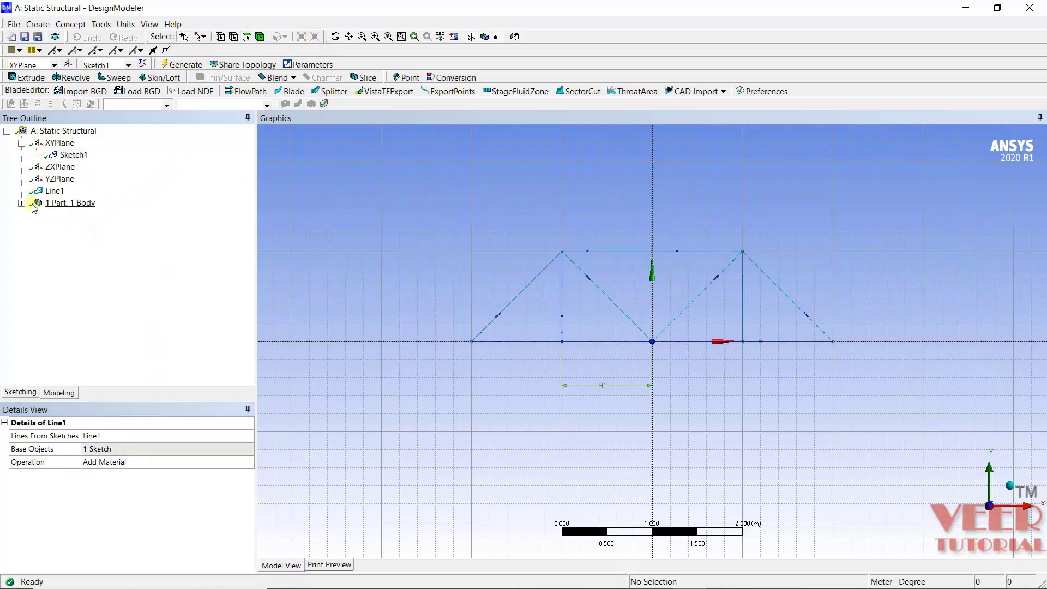
click(21, 202)
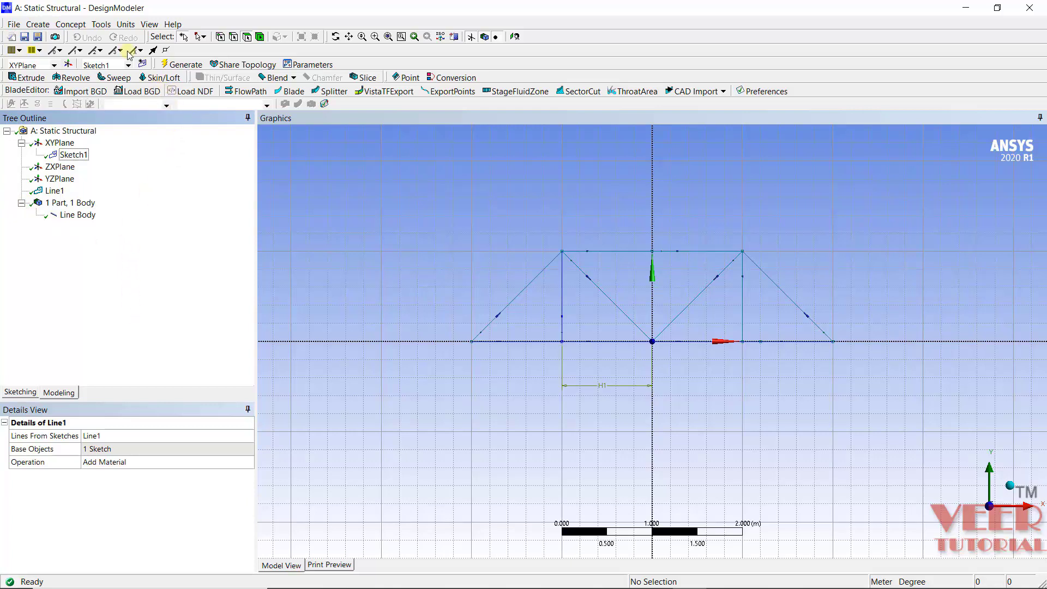
Create a rectangular cross section with B and H both set to 0.06 m, and generate it
click(71, 24)
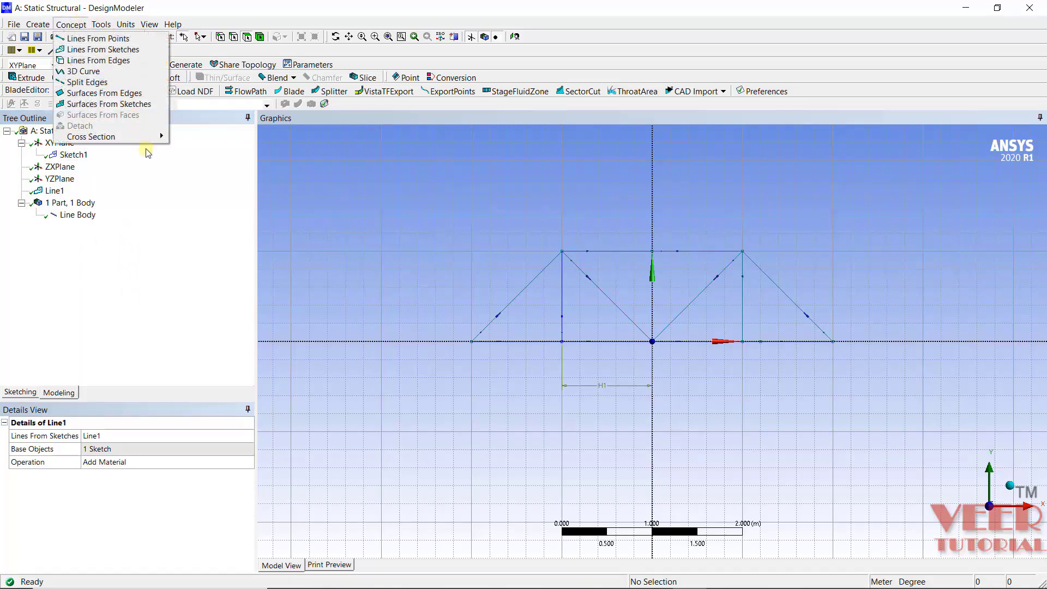
mouse_move(135, 139)
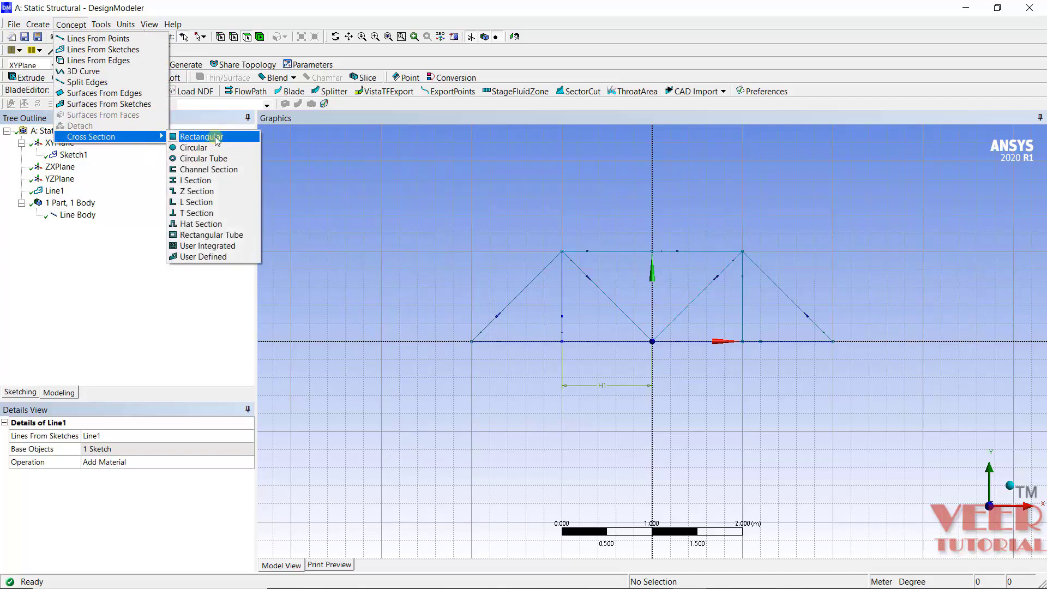
click(217, 138)
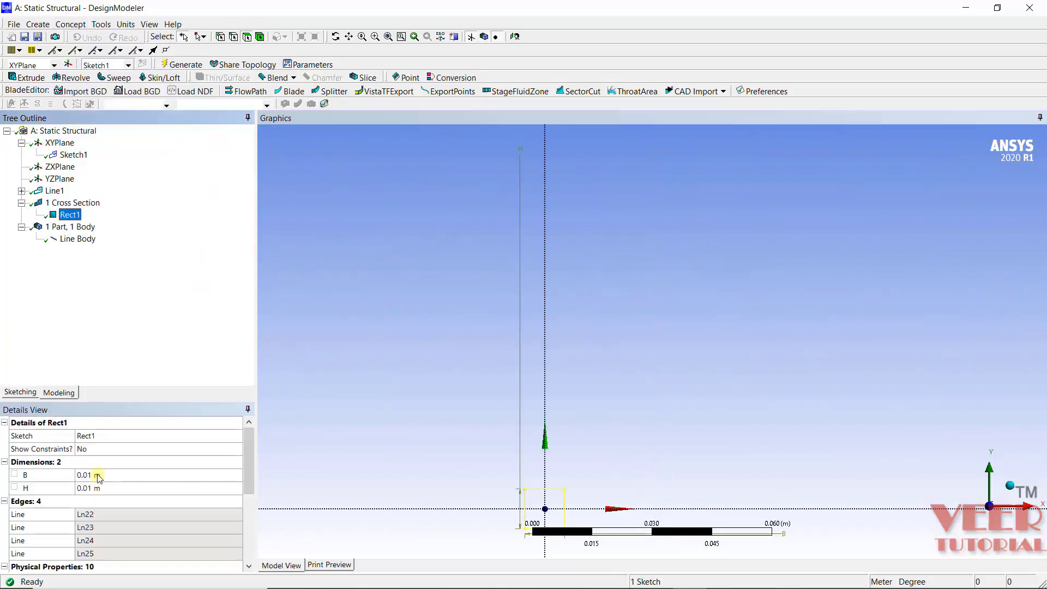
click(98, 474)
text(.06)
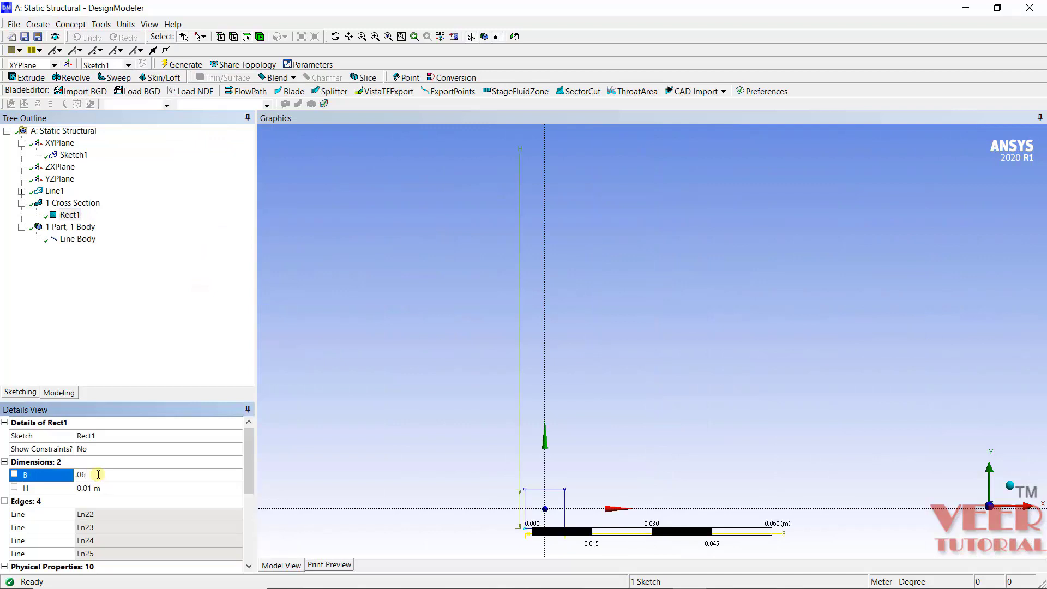
key(Return)
click(111, 488)
text(.0)
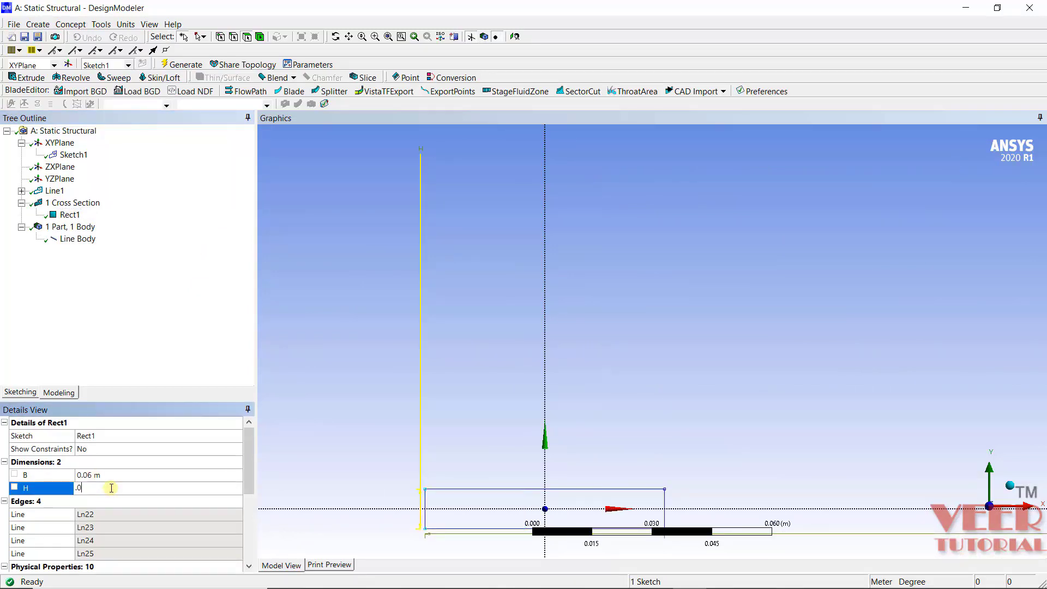
text(6)
key(Return)
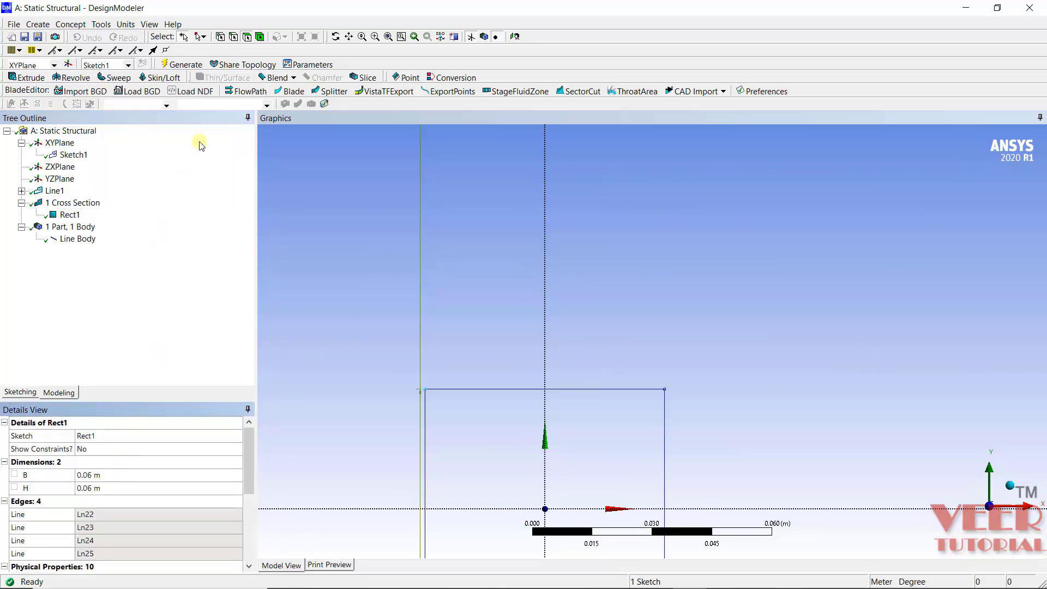
click(192, 69)
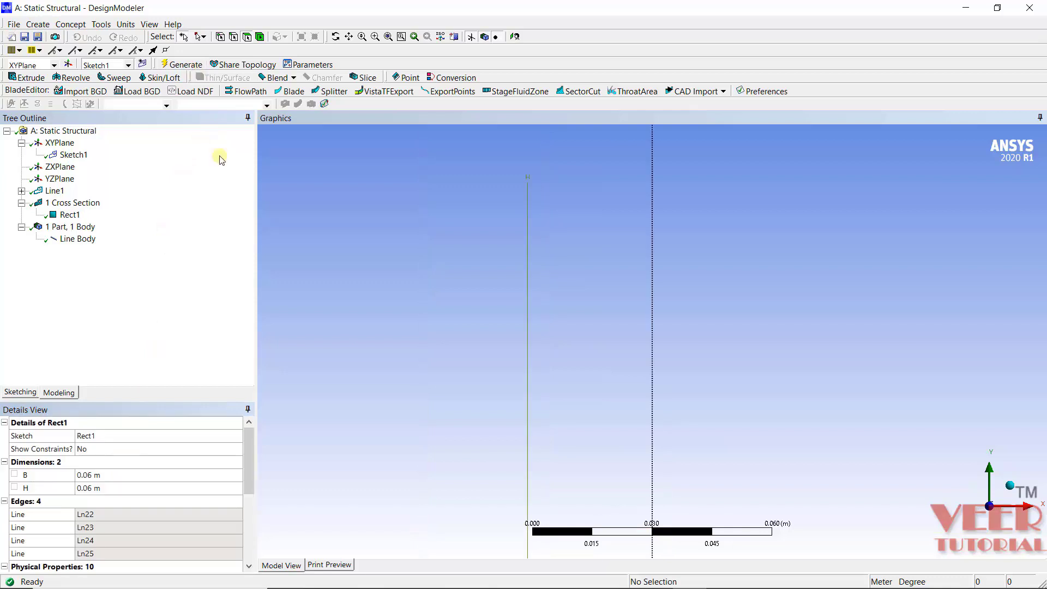
Assign the Rect1 cross section to the truss's line body and regenerate the model
click(78, 239)
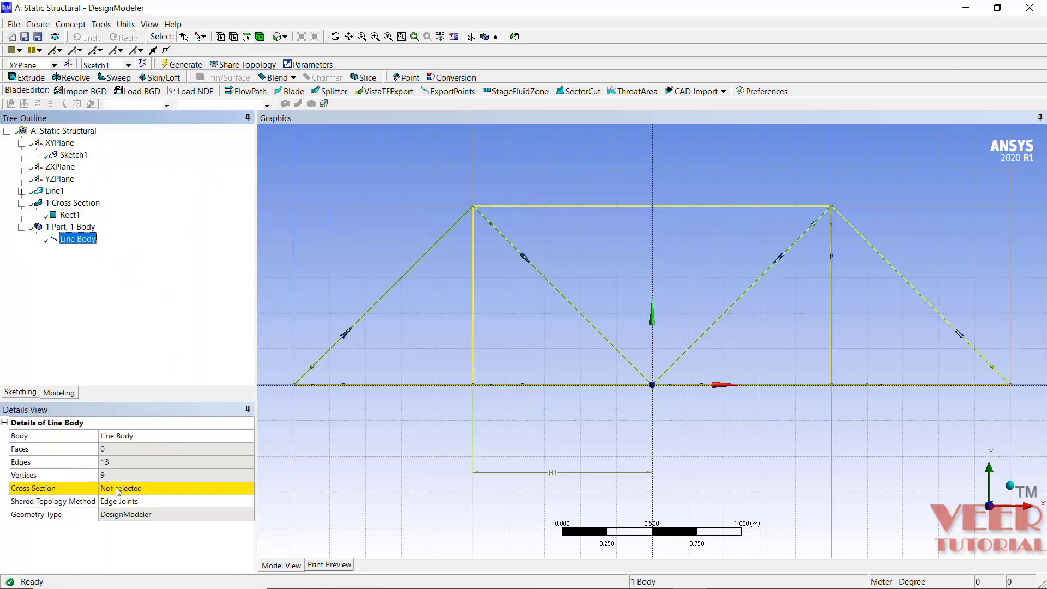
click(140, 489)
click(249, 489)
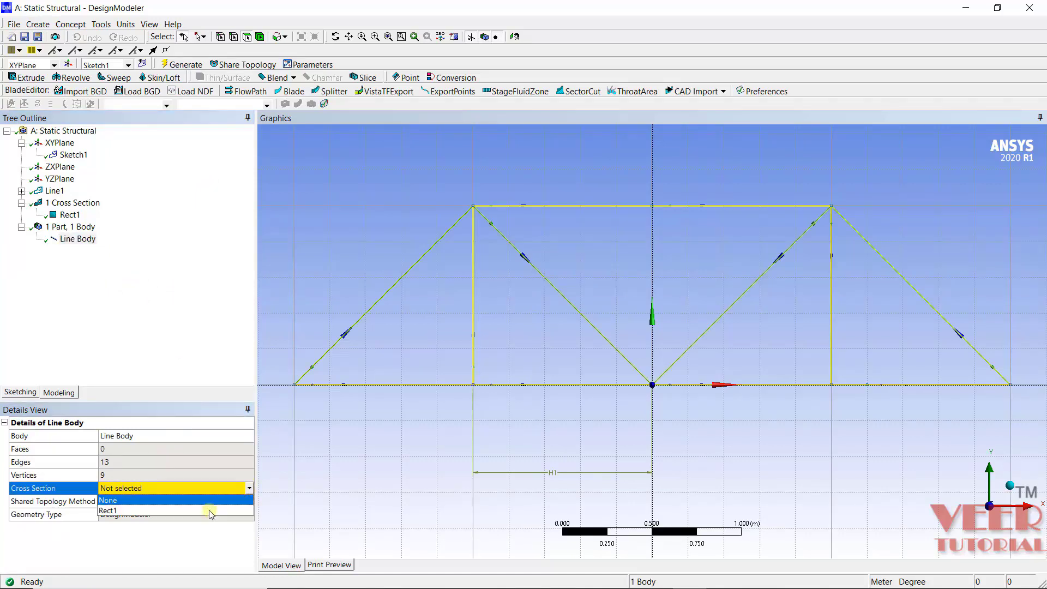
click(185, 511)
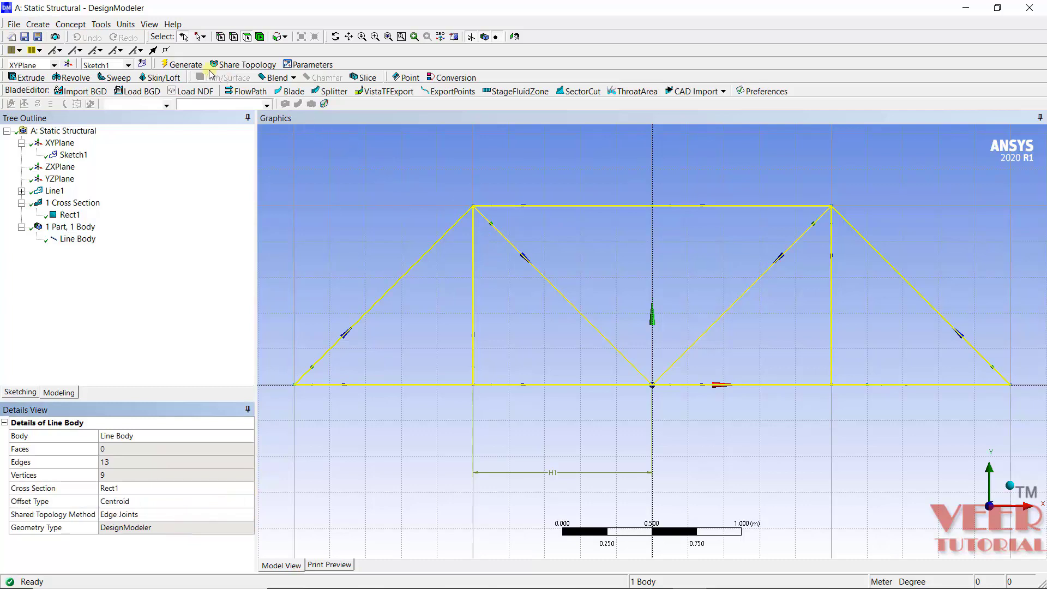
click(187, 64)
click(303, 195)
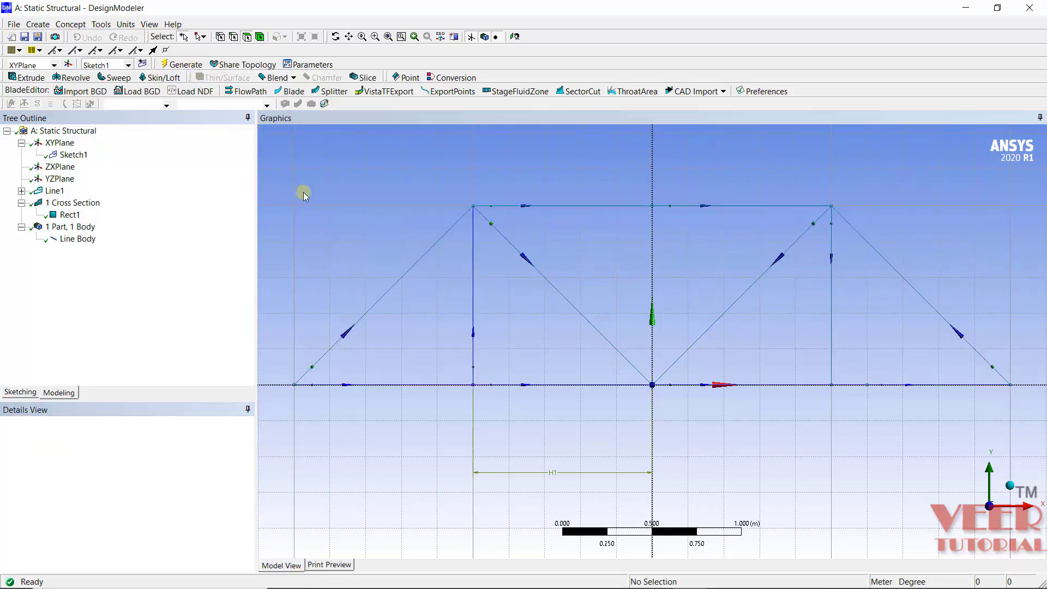
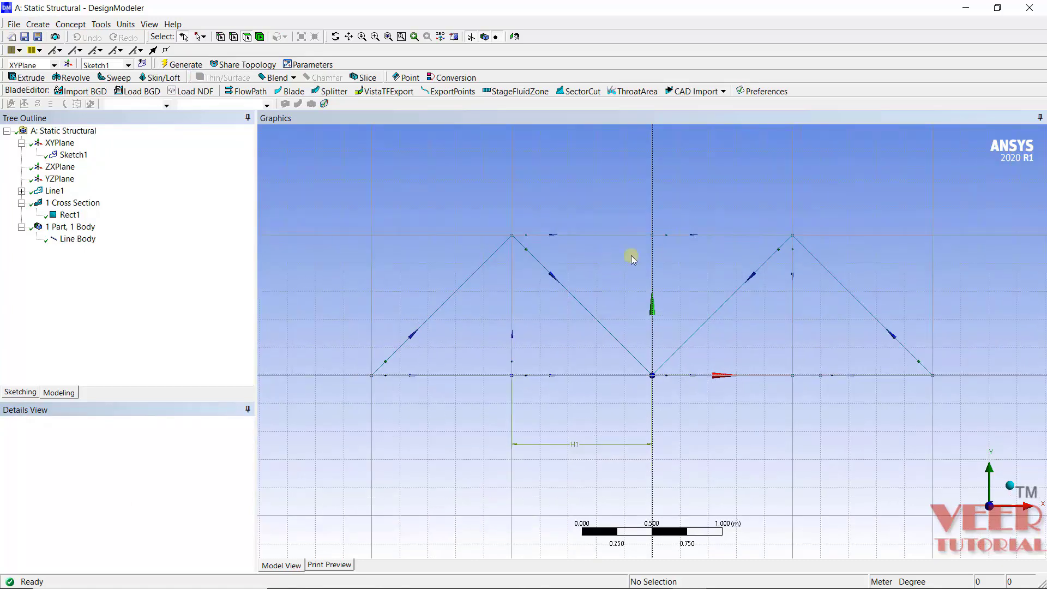
Display the truss members as cross section solids and view them in 3D
middle_drag(631, 254, 593, 305)
click(149, 25)
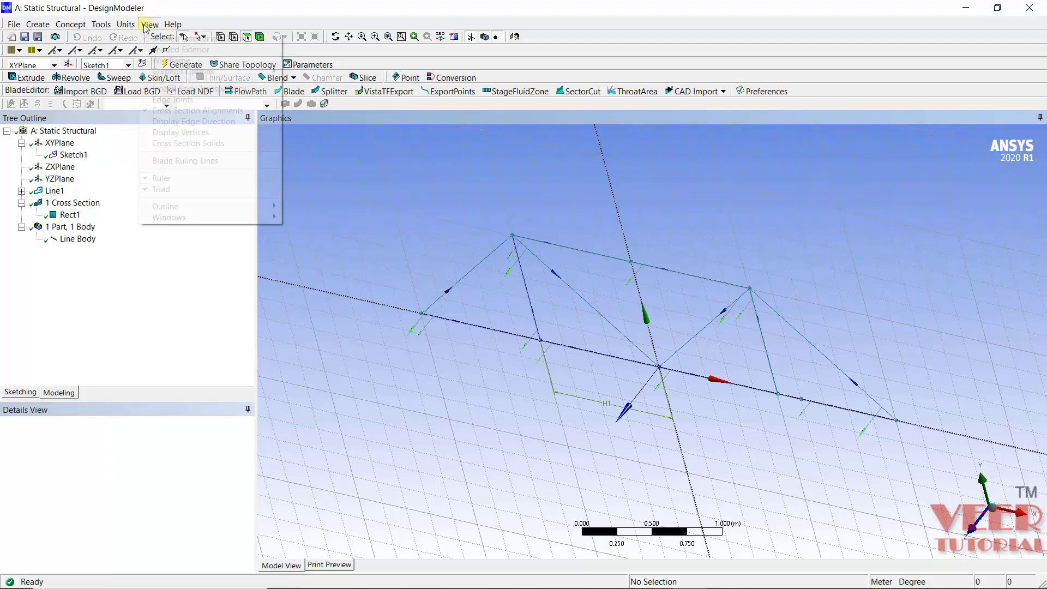
click(205, 143)
middle_drag(556, 334, 530, 350)
scroll(431, 359, up, 2)
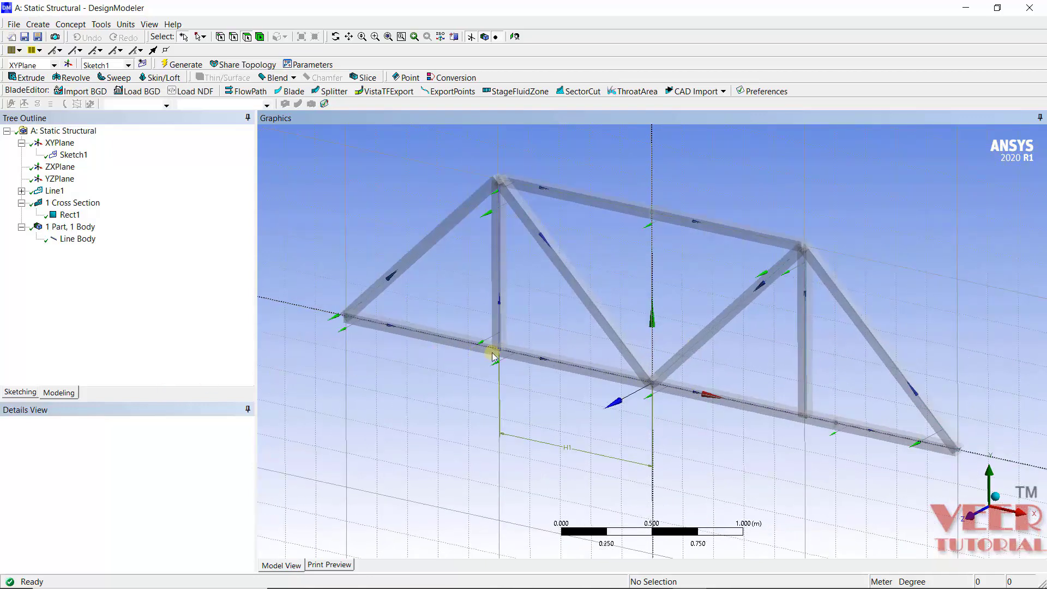
Turn off both the 2D grid display and grid snapping in the sketch settings
click(22, 392)
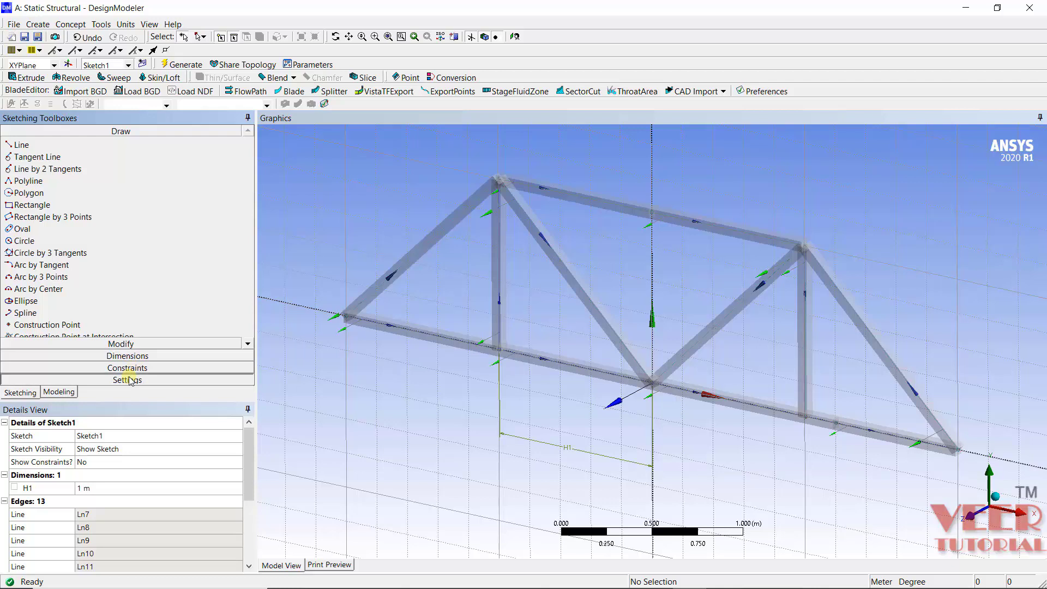
click(128, 380)
click(31, 194)
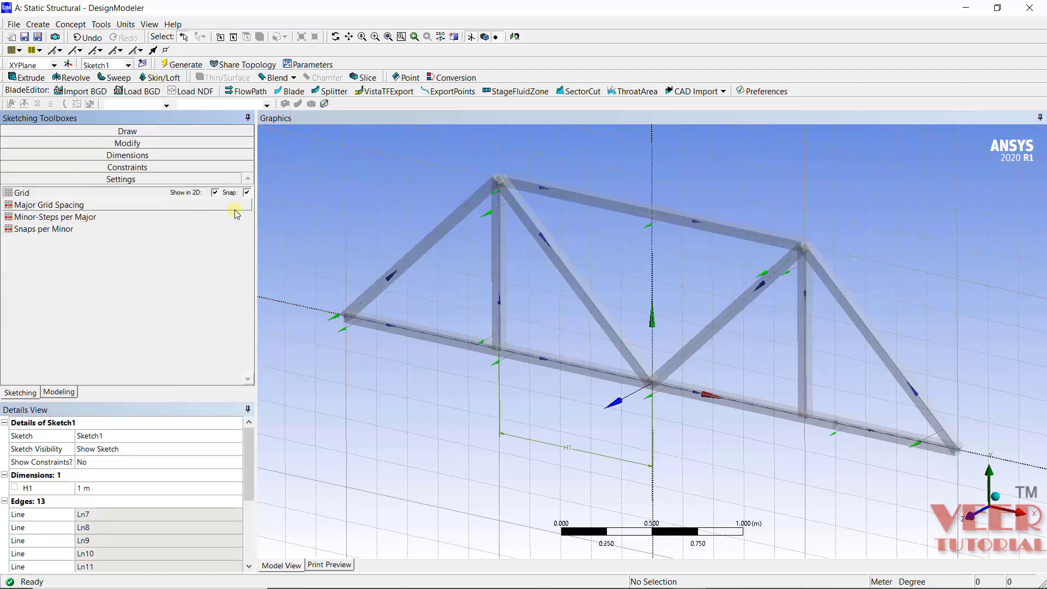
click(215, 192)
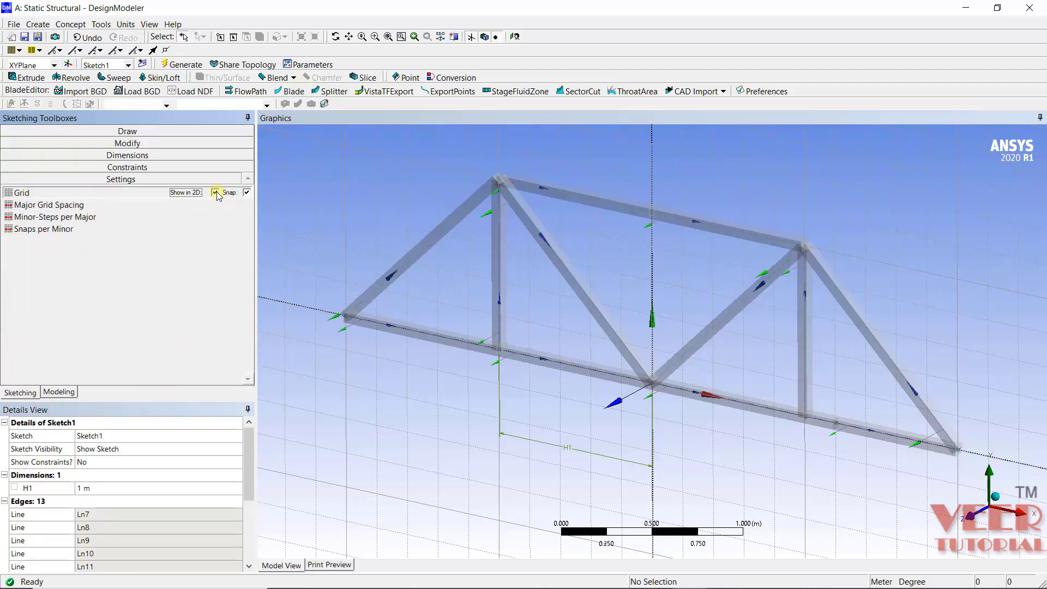
click(215, 193)
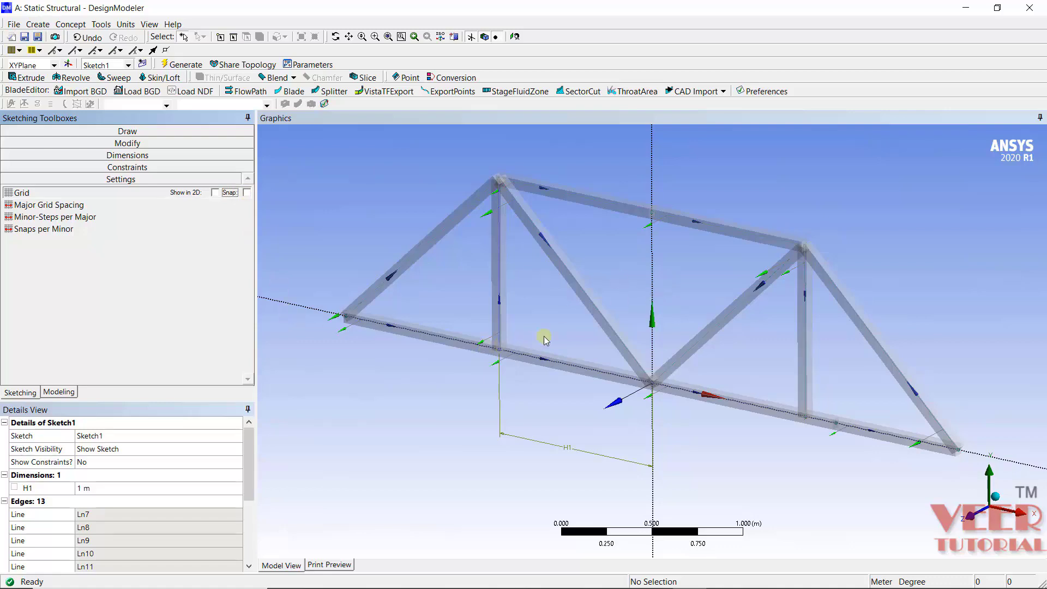
middle_drag(743, 283, 643, 280)
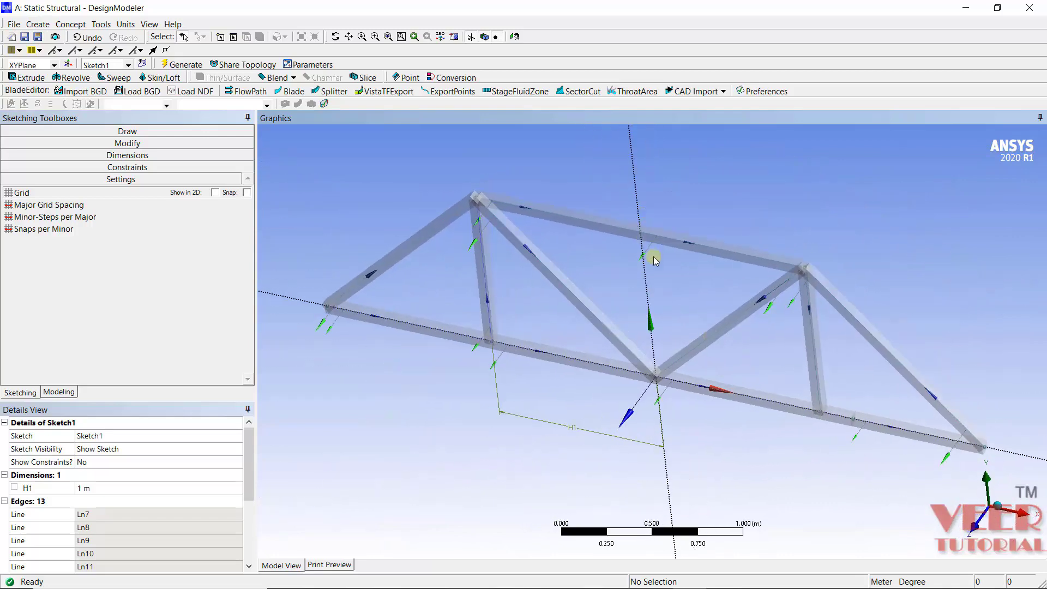
Open the sketch drawing tools and turn off the display of cross section solids
click(20, 393)
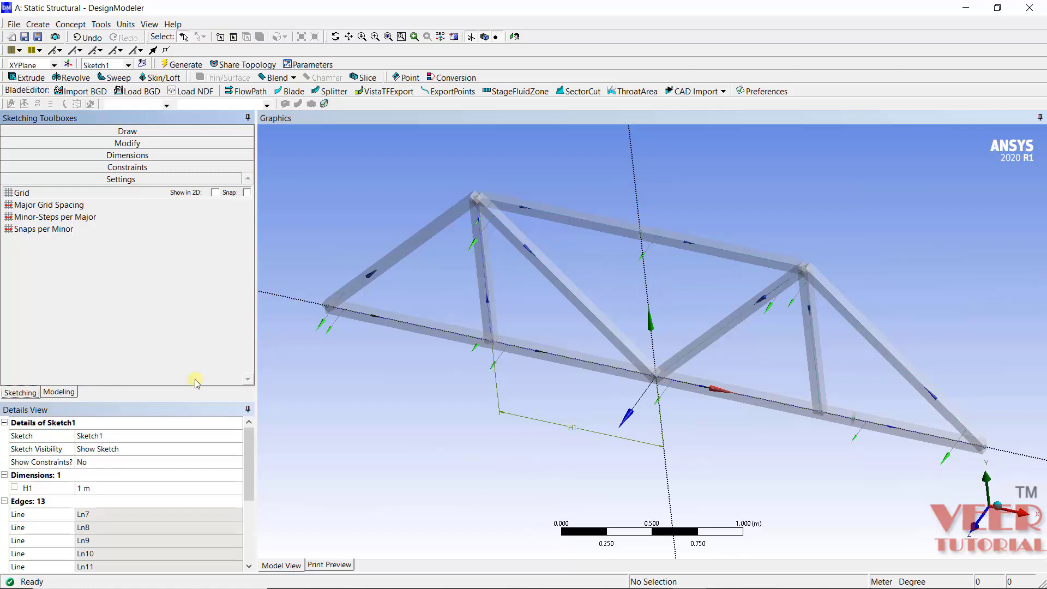
click(129, 133)
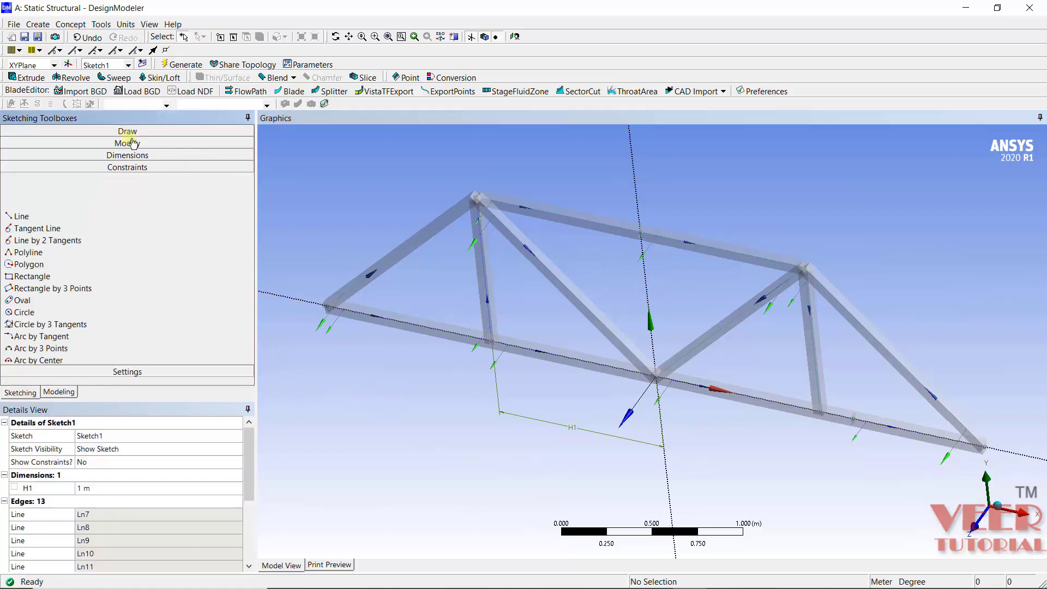
click(148, 24)
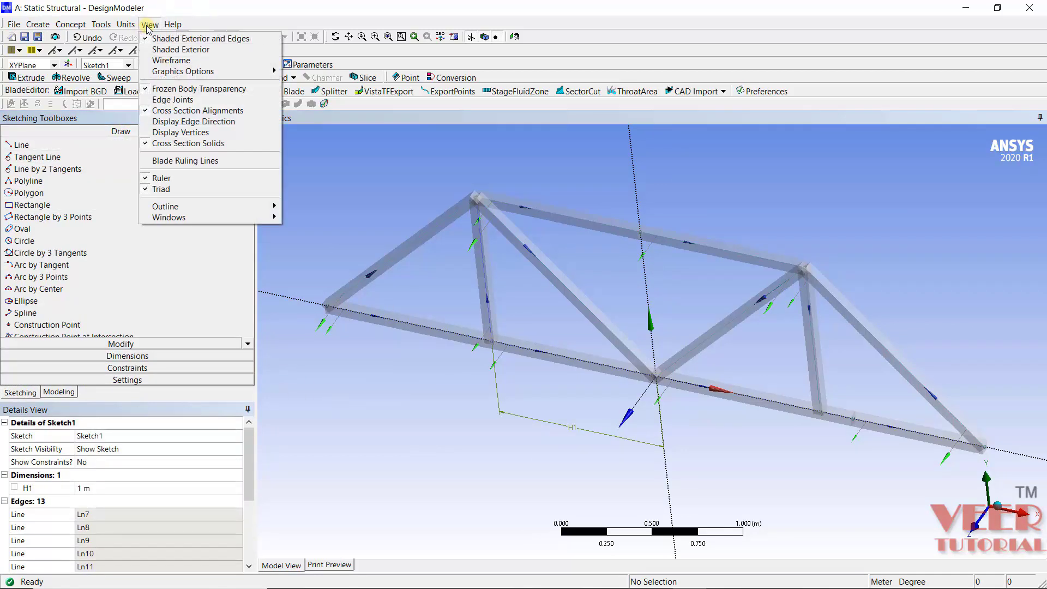
click(192, 144)
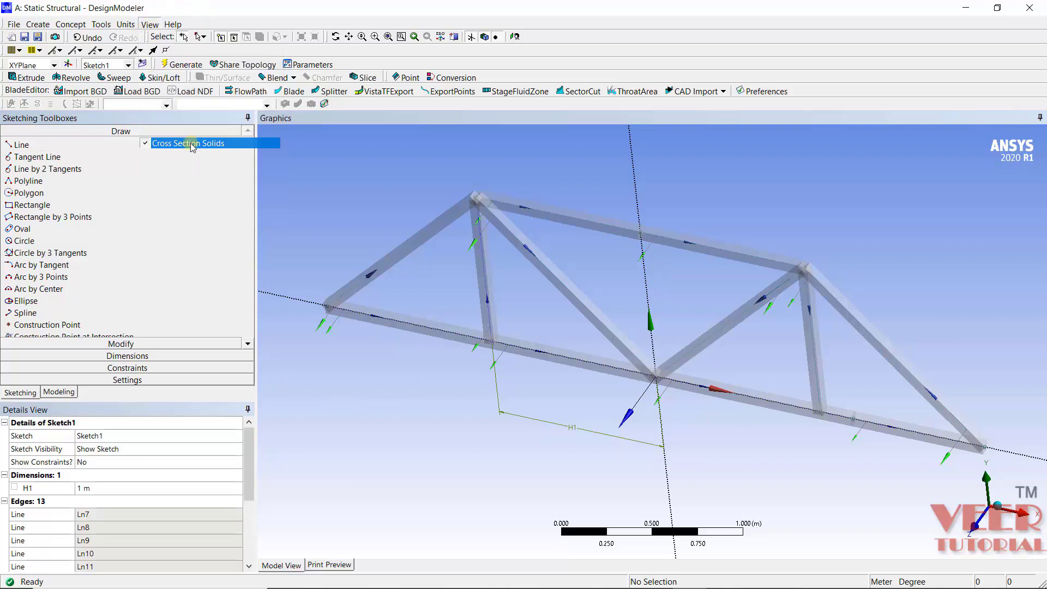
Sketch a vertical line from the origin to the midpoint of the truss's top chord and regenerate the model
click(21, 147)
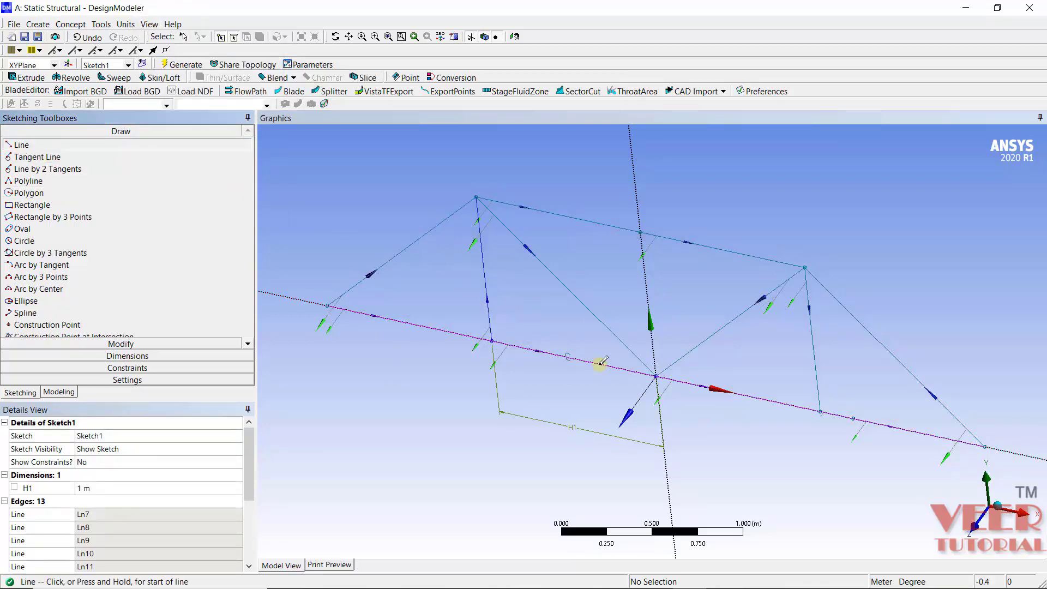
click(656, 375)
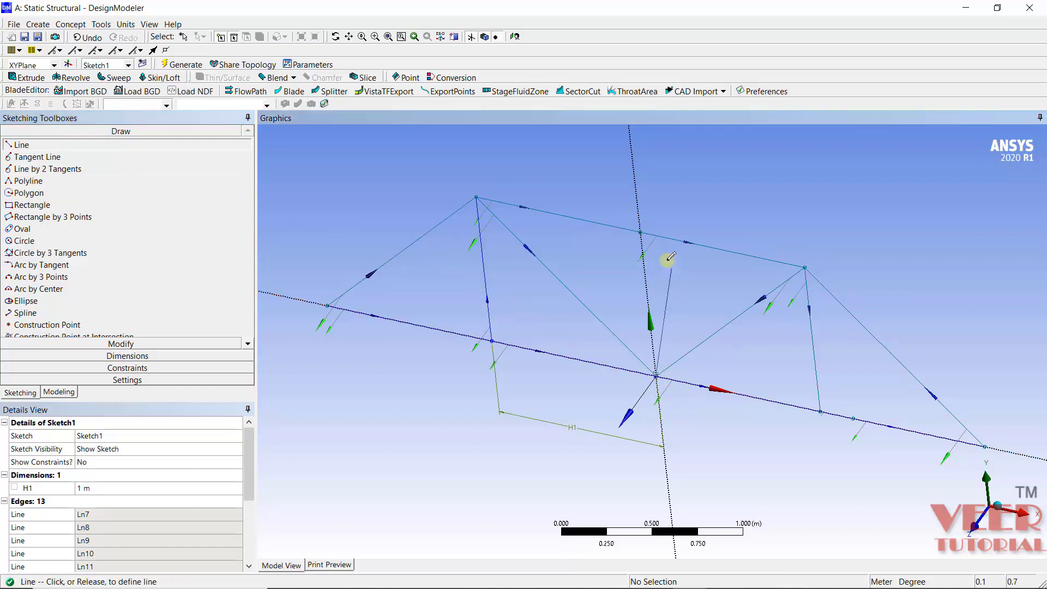
click(642, 233)
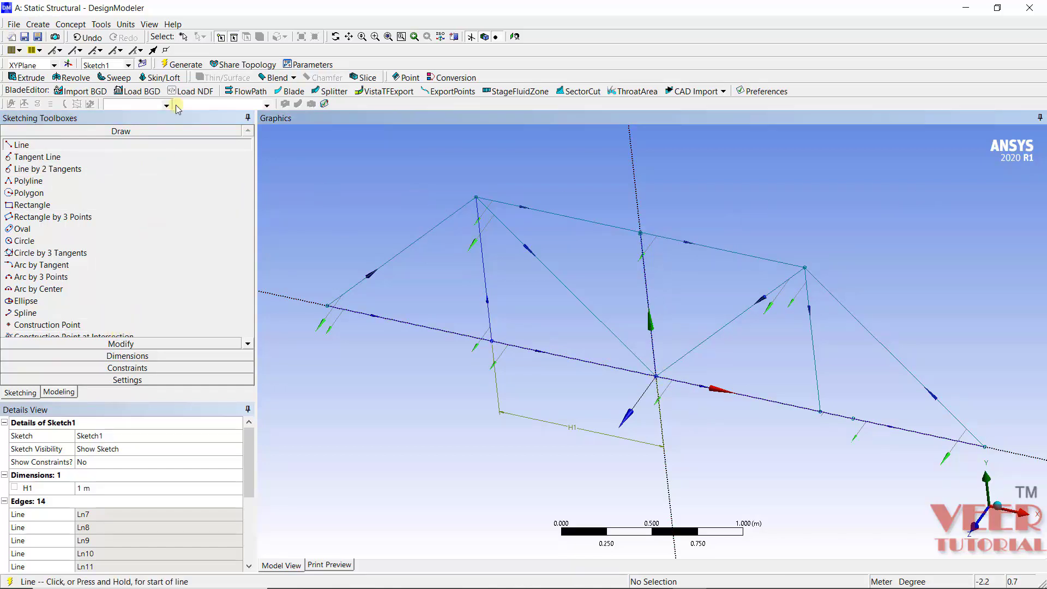
click(59, 392)
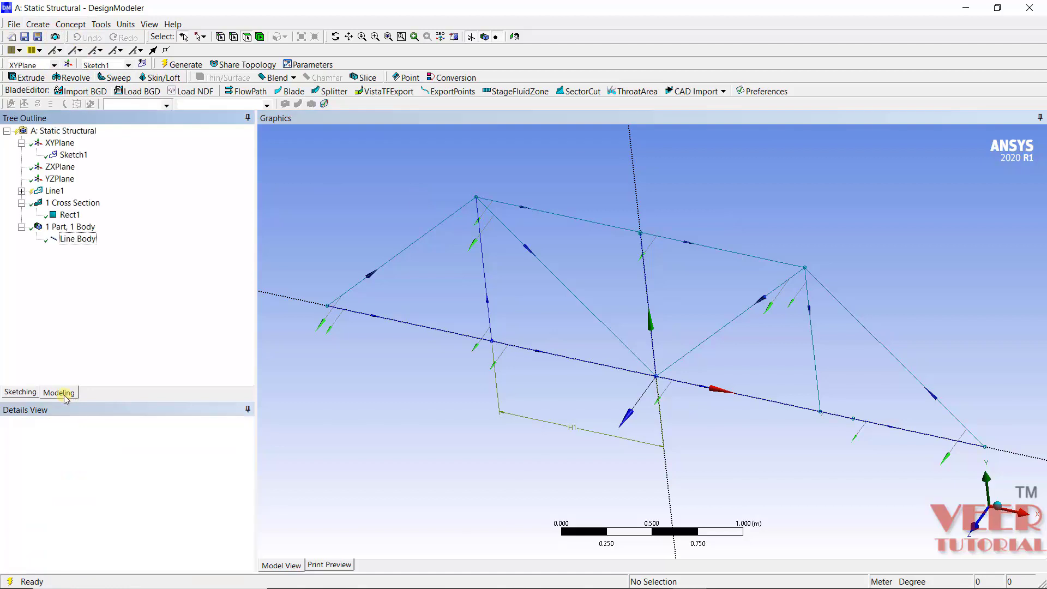
click(185, 65)
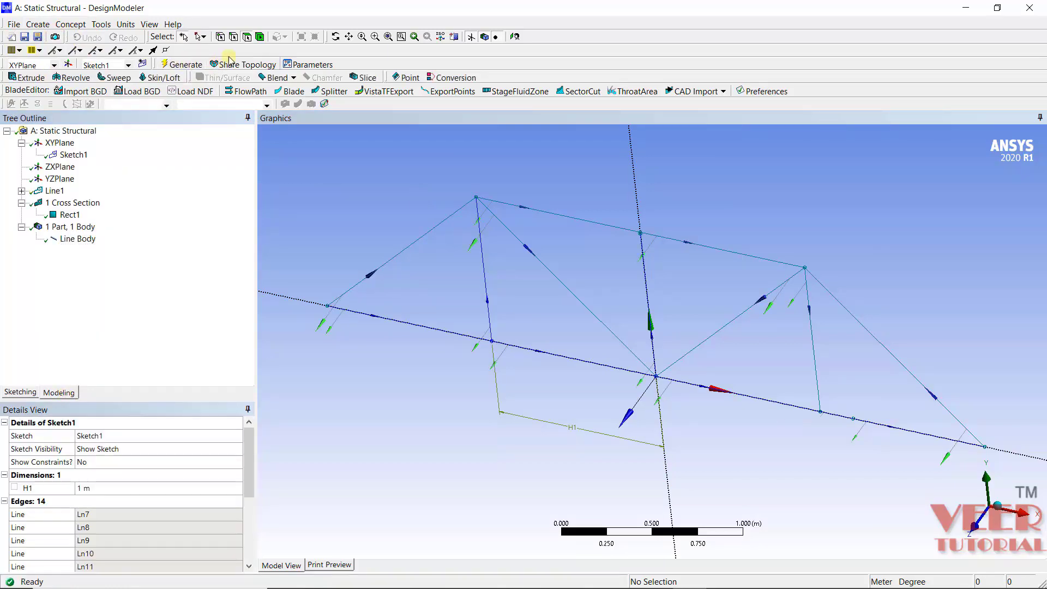
Display the cross section solids again and inspect the truss with its central vertical member in 3D
click(149, 24)
click(163, 143)
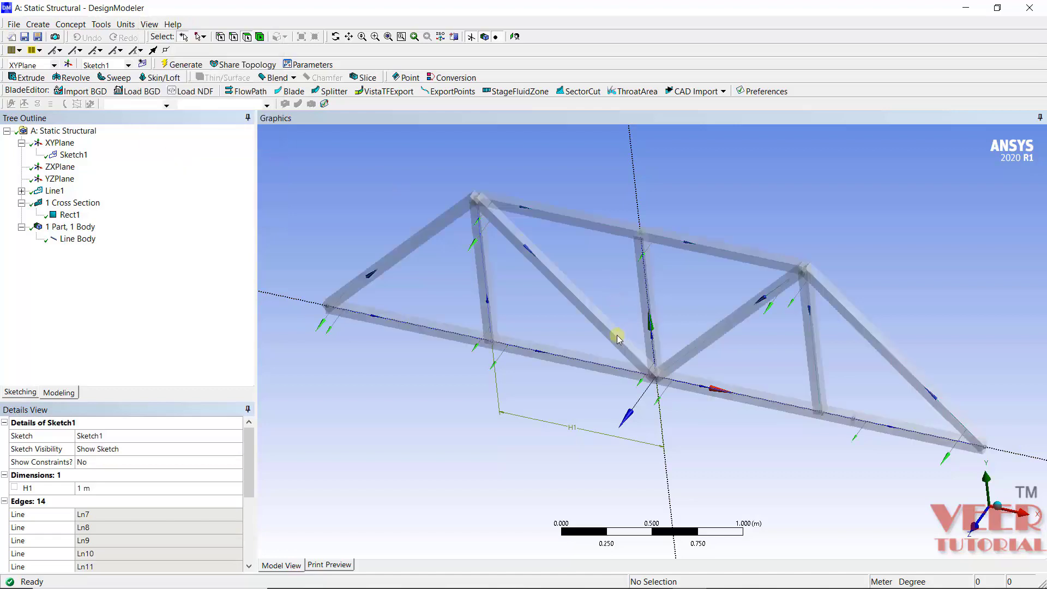
middle_drag(617, 339, 689, 273)
scroll(668, 351, up, 3)
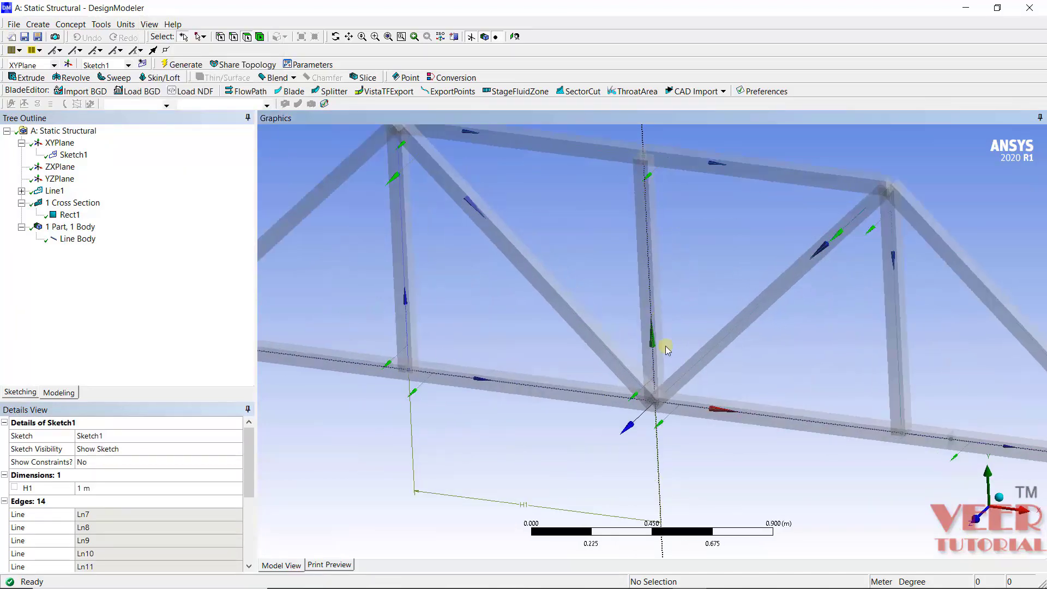
scroll(635, 250, down, 3)
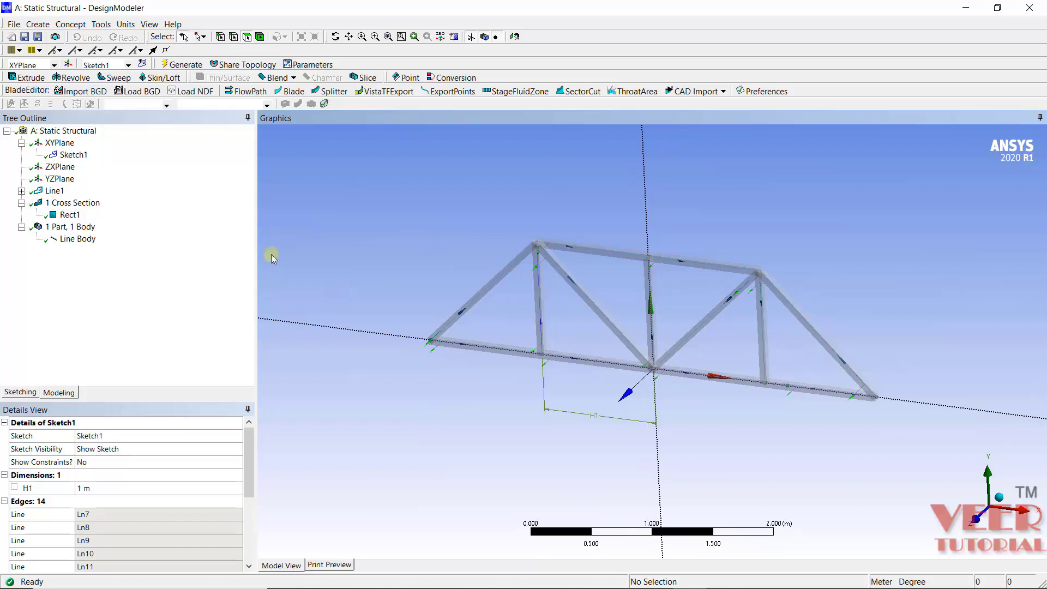
Close DesignModeler and save the Workbench project as truss_1 in the truss project folder
click(13, 24)
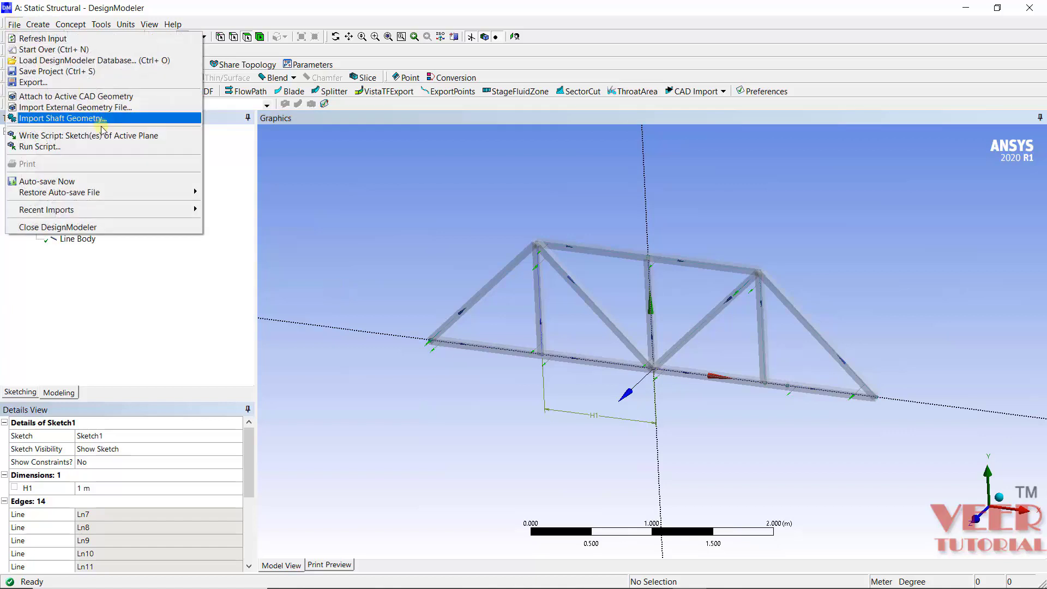
click(100, 227)
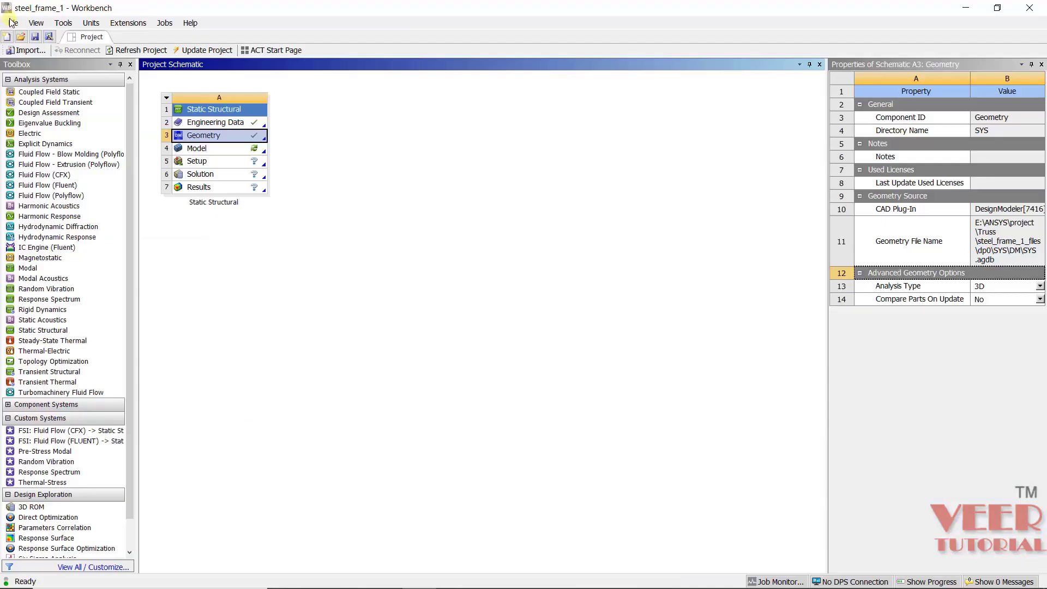
click(13, 23)
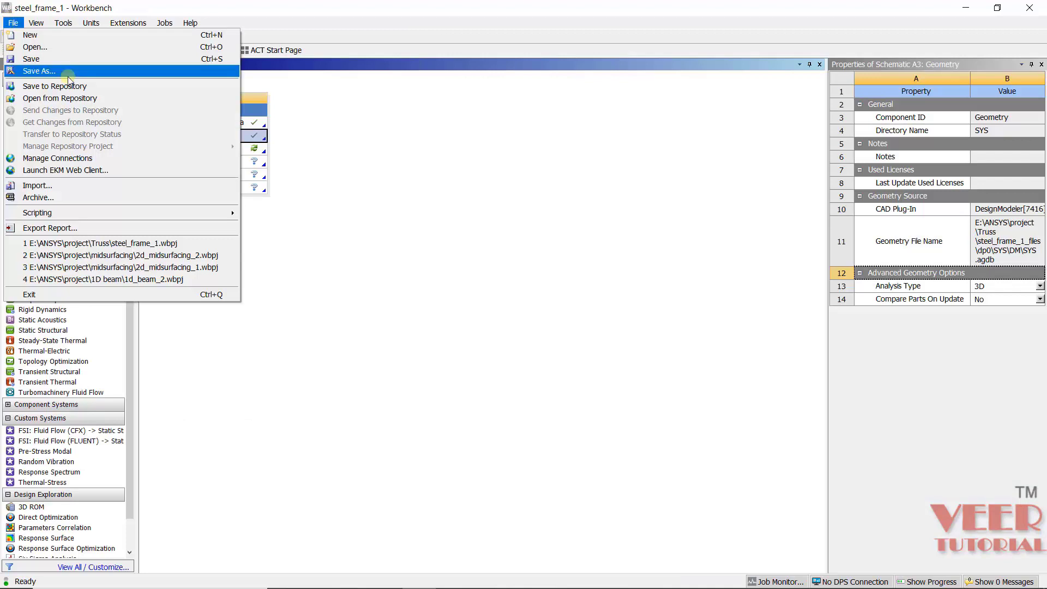
click(68, 71)
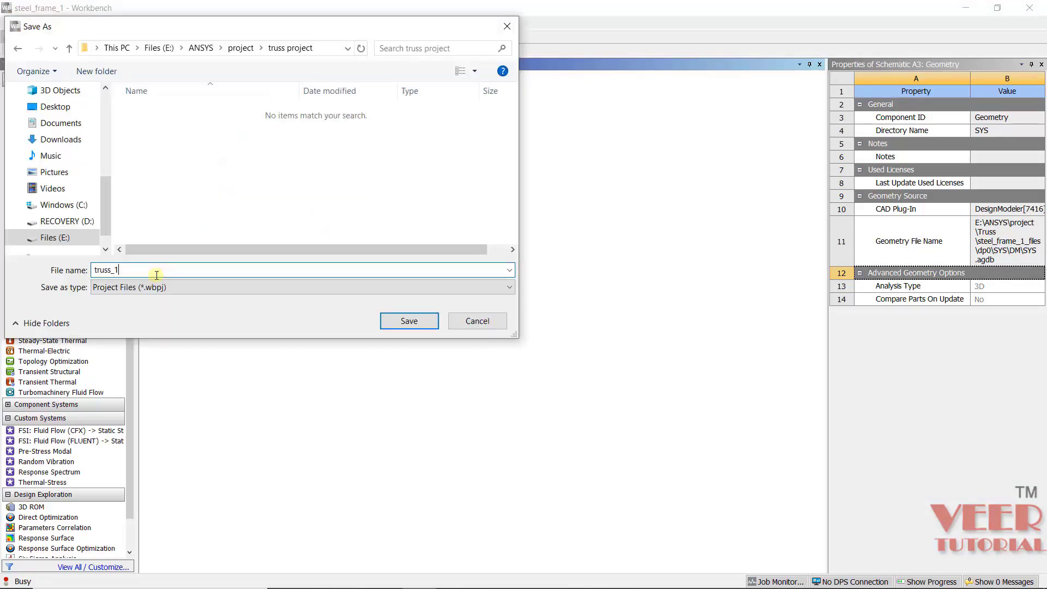
text(truss_1)
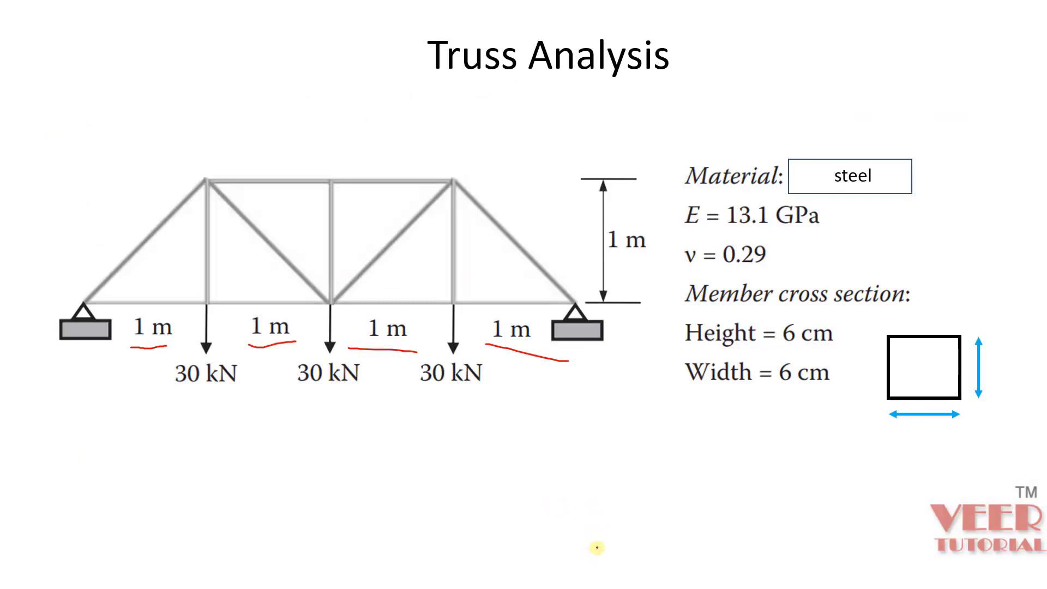
Open the Static Structural system's Model for editing in Mechanical and view the truss wireframe in 3D
key(alt+Tab)
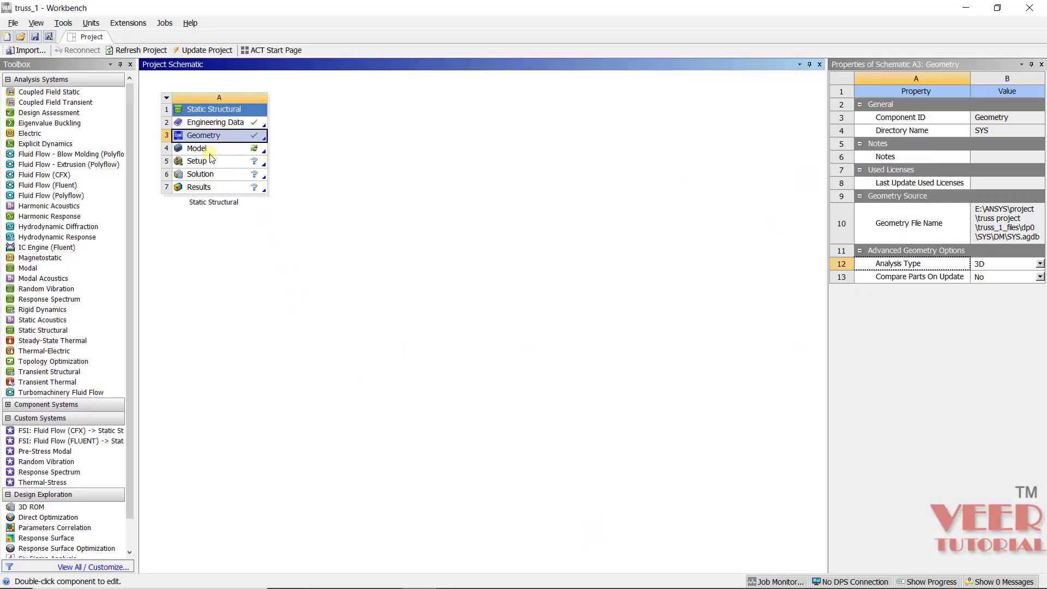
click(211, 154)
right_click(212, 157)
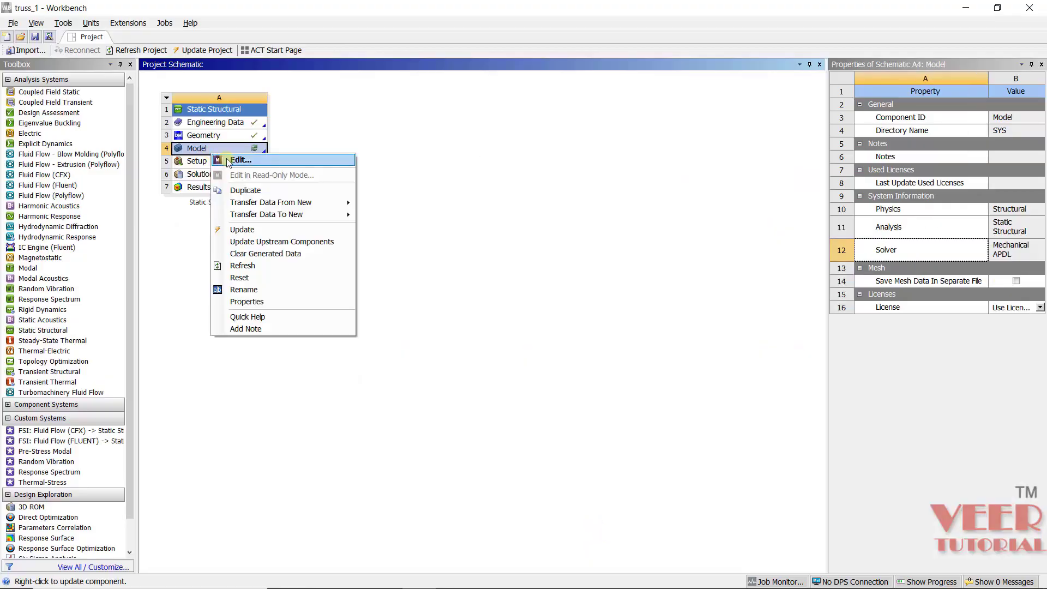
click(232, 165)
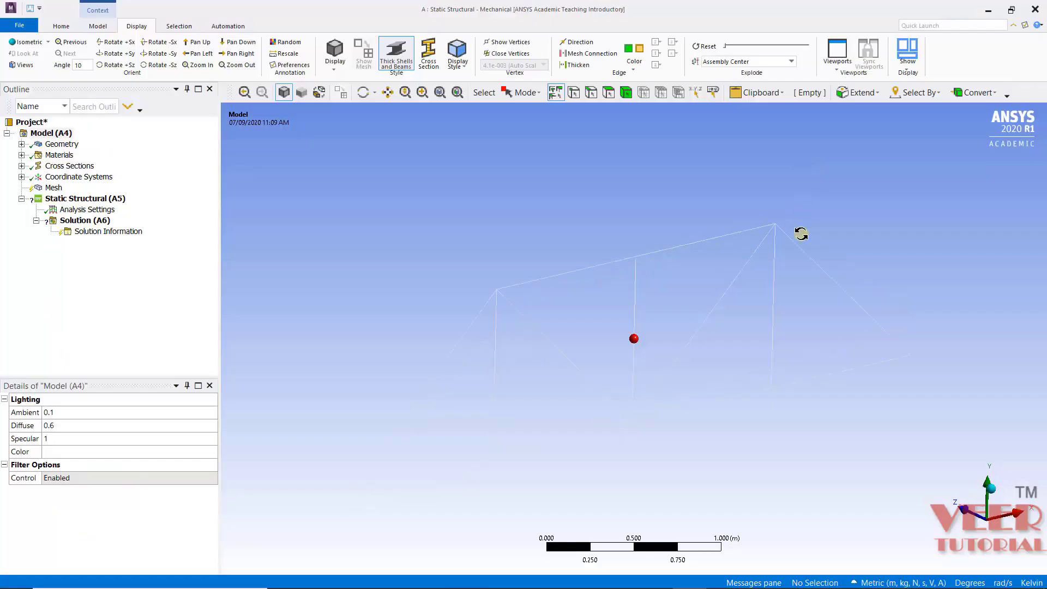
middle_drag(800, 233, 643, 164)
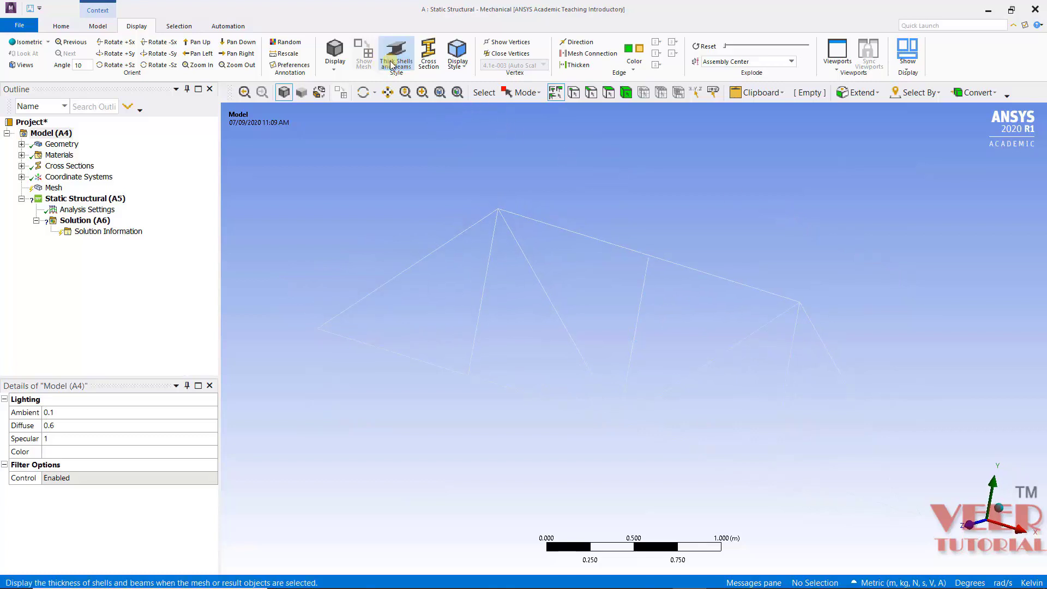
middle_drag(600, 191, 646, 180)
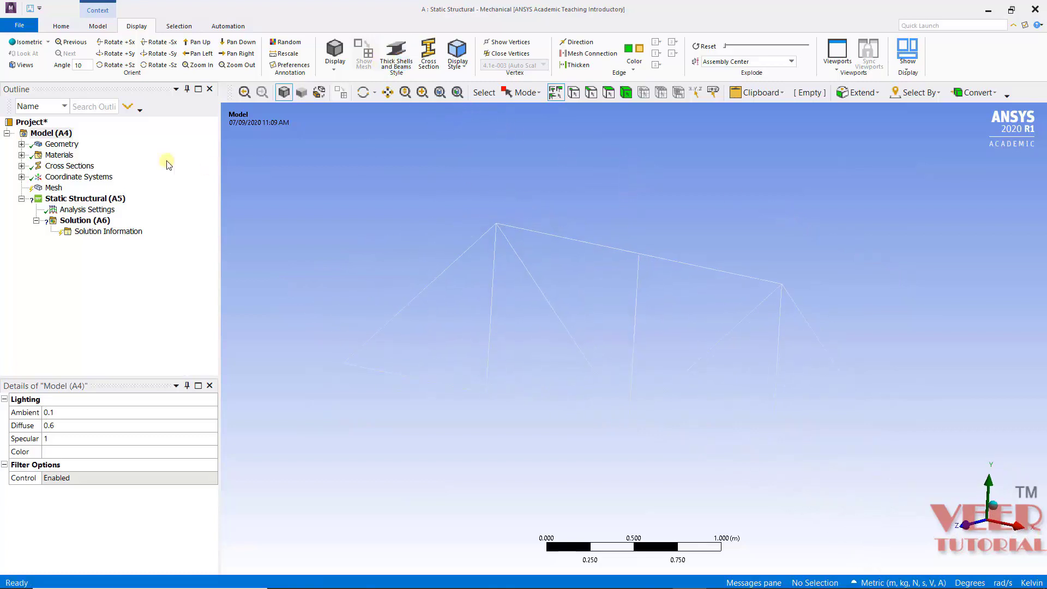
Assign the material steel to the Line Body under Geometry
click(21, 144)
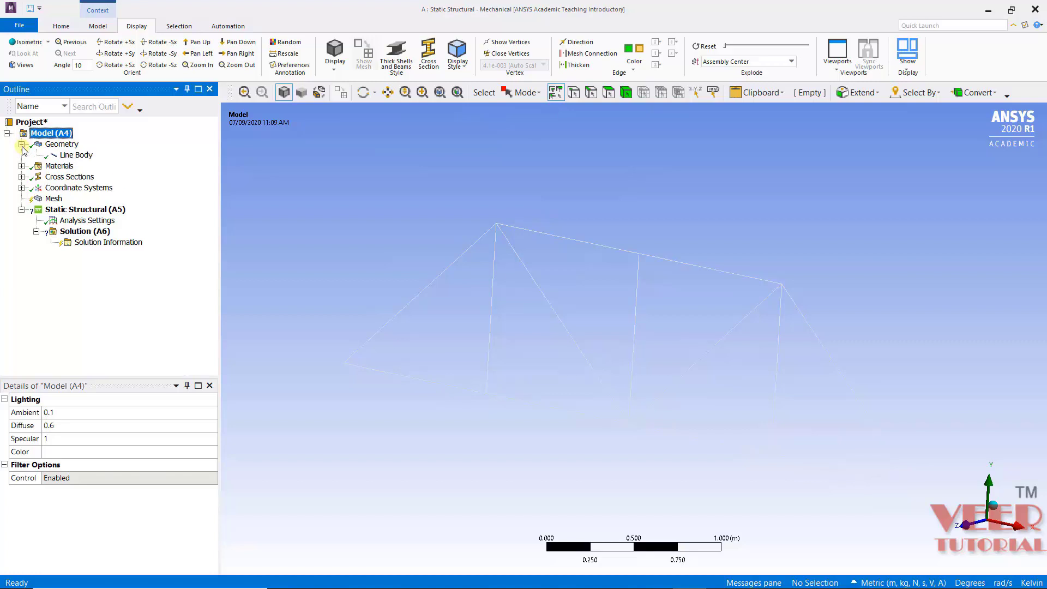
click(76, 155)
scroll(143, 507, down, 2)
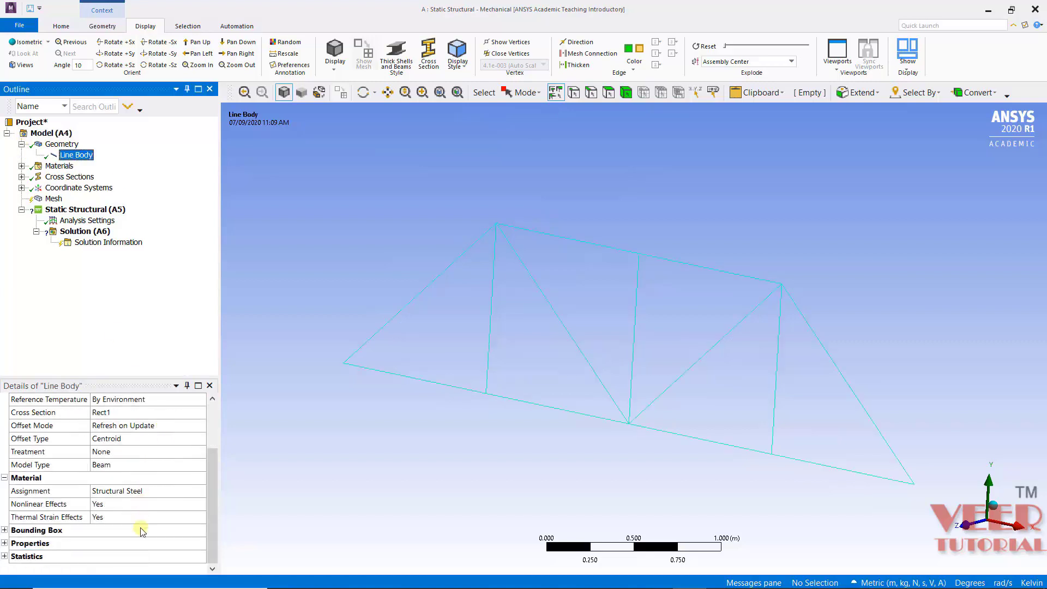
click(144, 490)
click(201, 492)
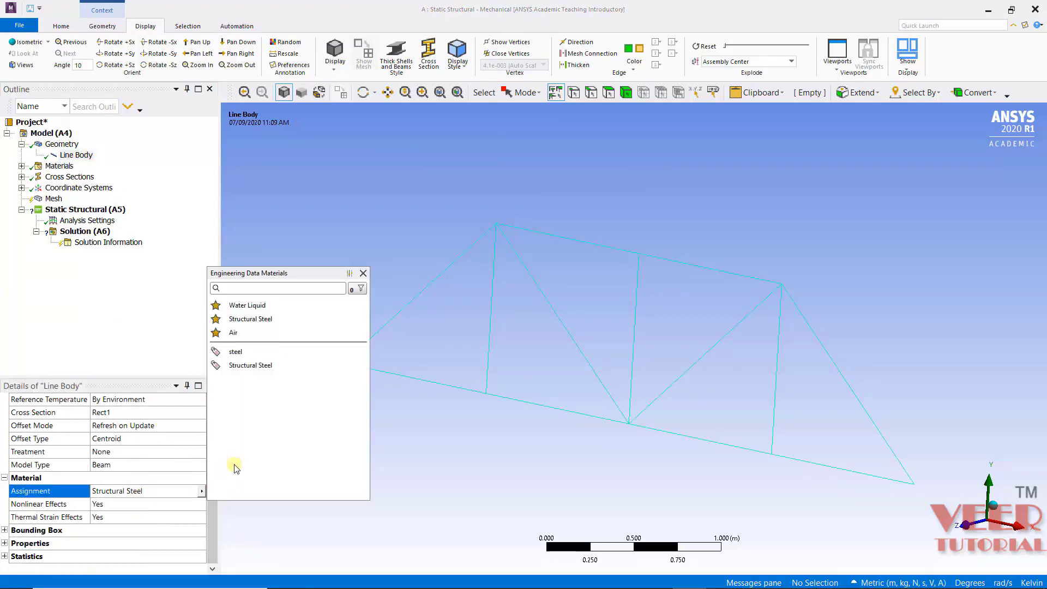
click(257, 359)
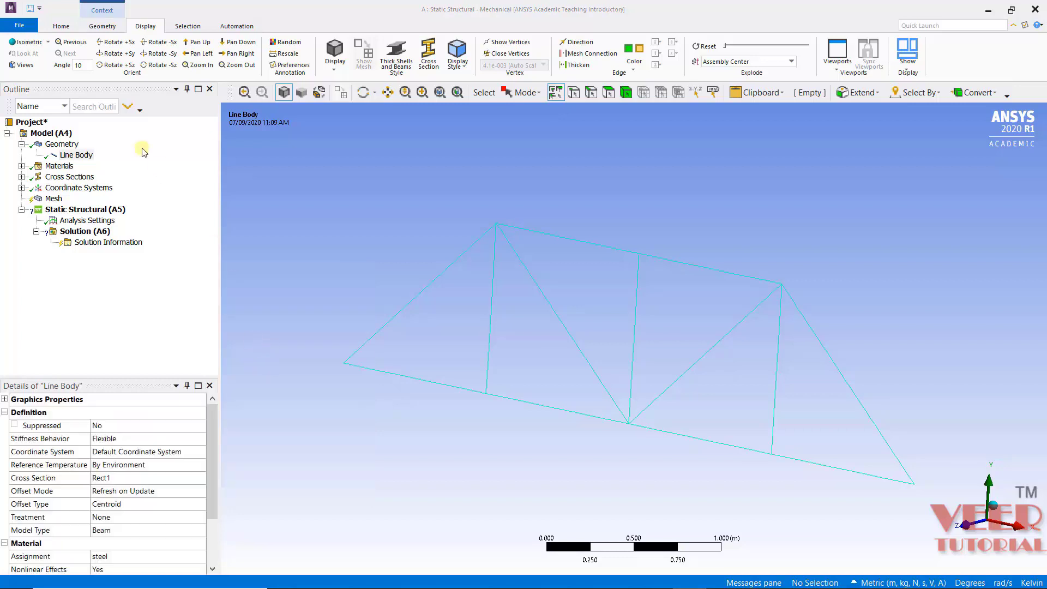
Select the Static Structural analysis and hide the Graph and Tabular Data panes
click(80, 211)
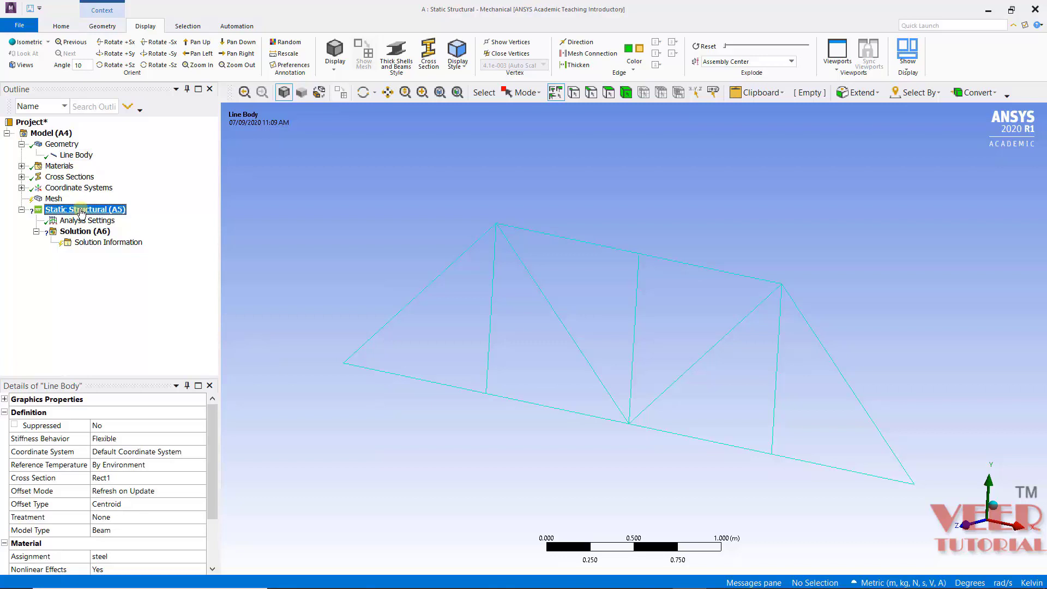
right_click(81, 210)
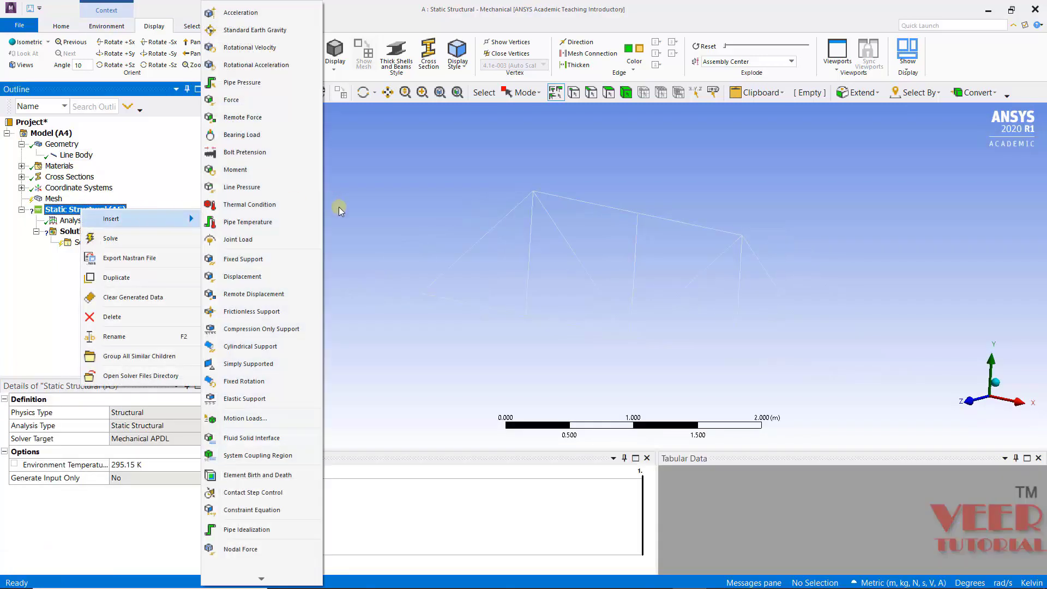
click(460, 224)
click(613, 459)
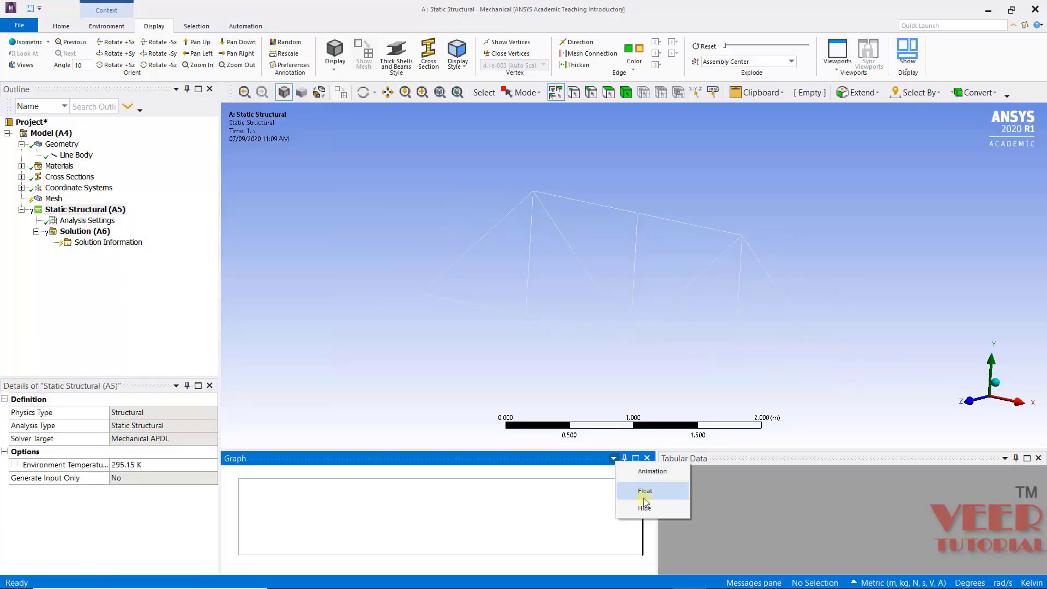
click(626, 485)
click(1013, 458)
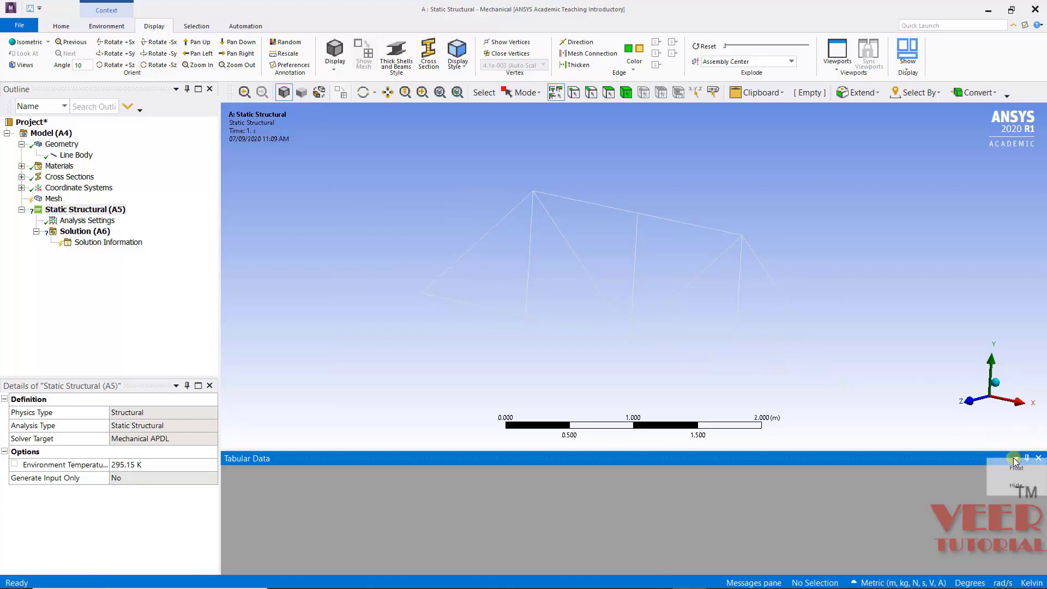
click(1015, 485)
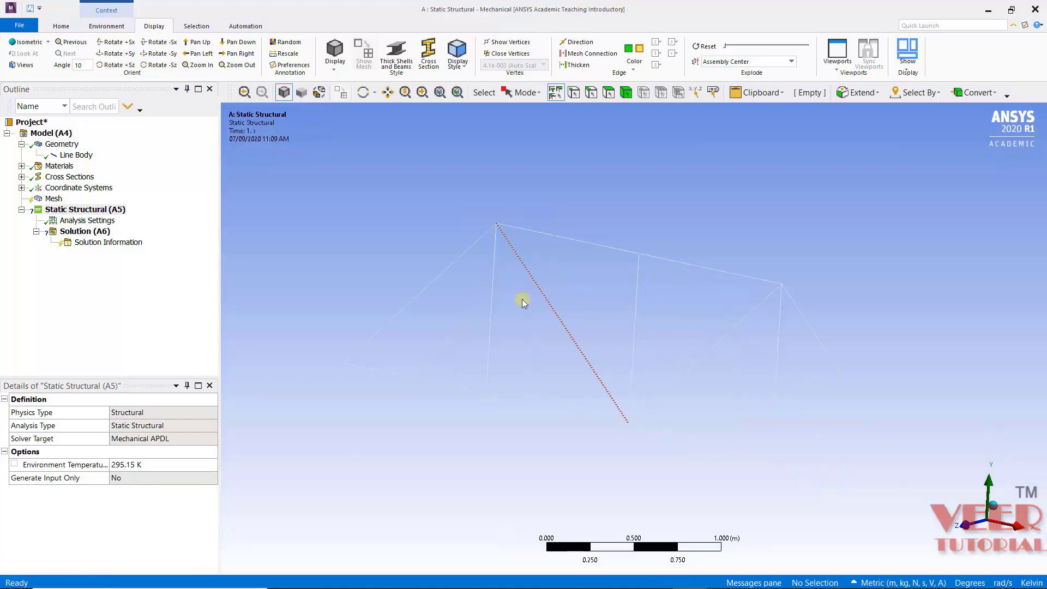
Insert a Fixed Support in the static structural analysis and scope it to the vertex at the bottom chord's right end
right_click(84, 213)
mouse_move(176, 229)
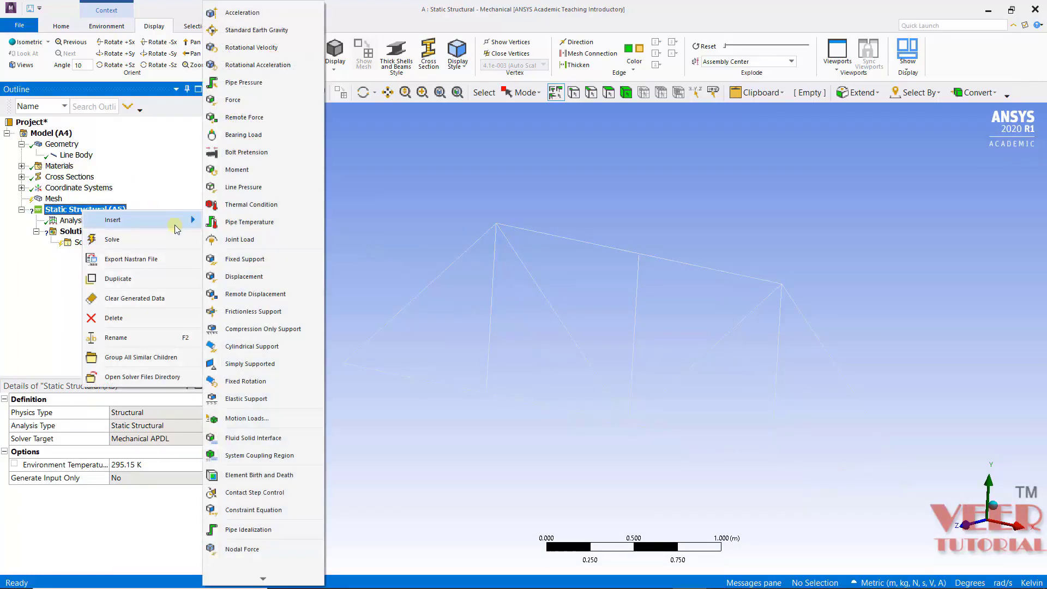
click(250, 265)
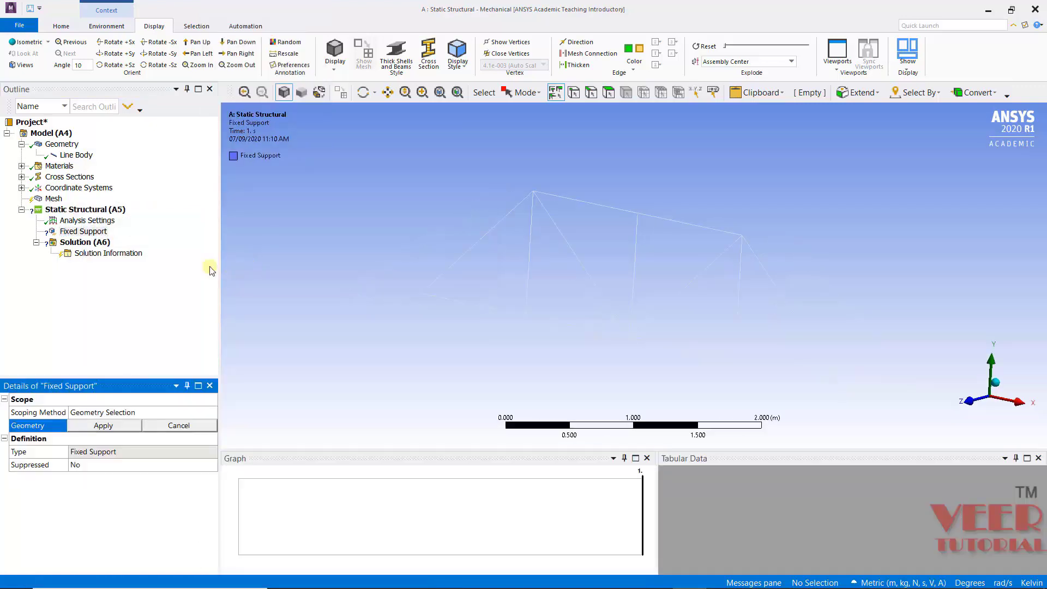
click(422, 298)
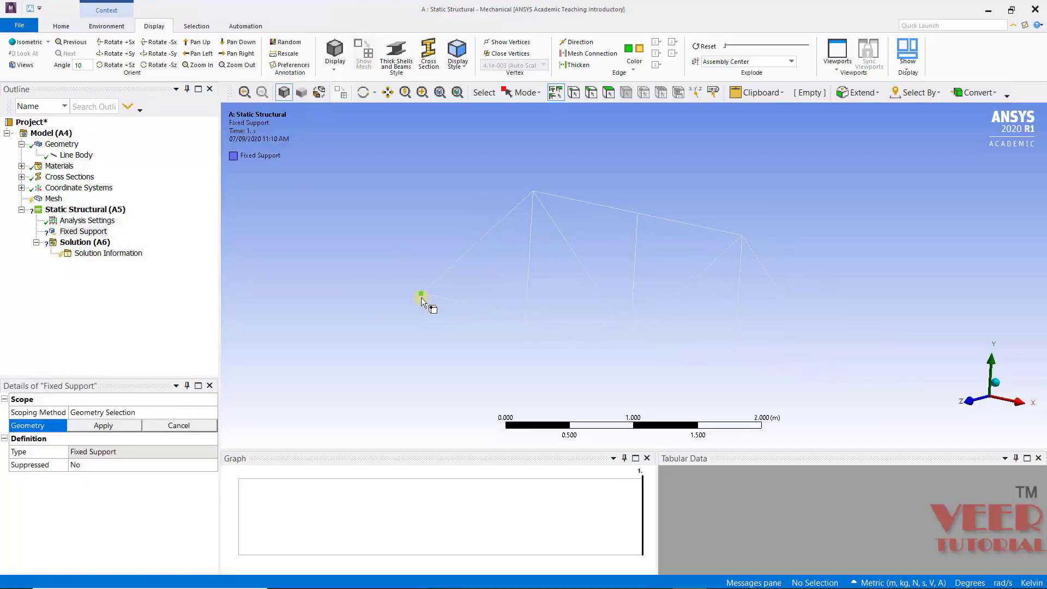
click(573, 93)
click(840, 382)
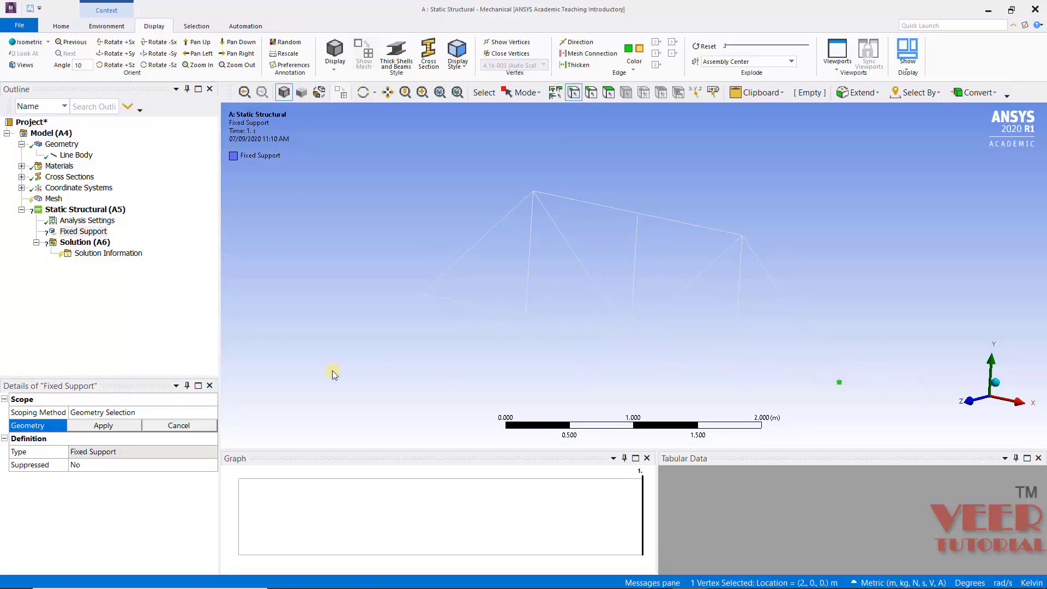
click(105, 426)
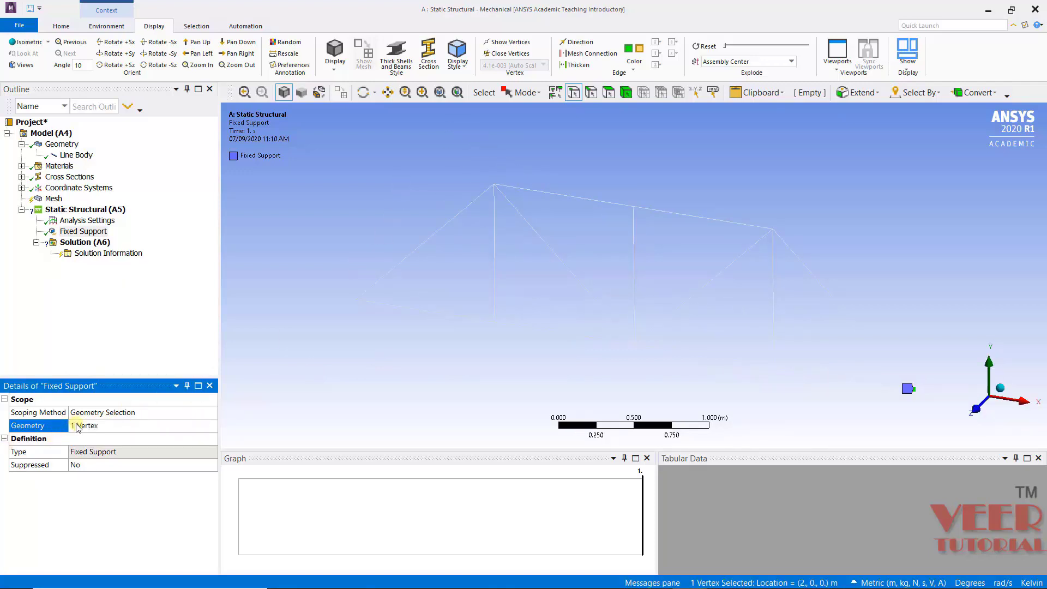
Try to add the vertex at the bottom chord's left end to the fixed support's geometry
click(107, 430)
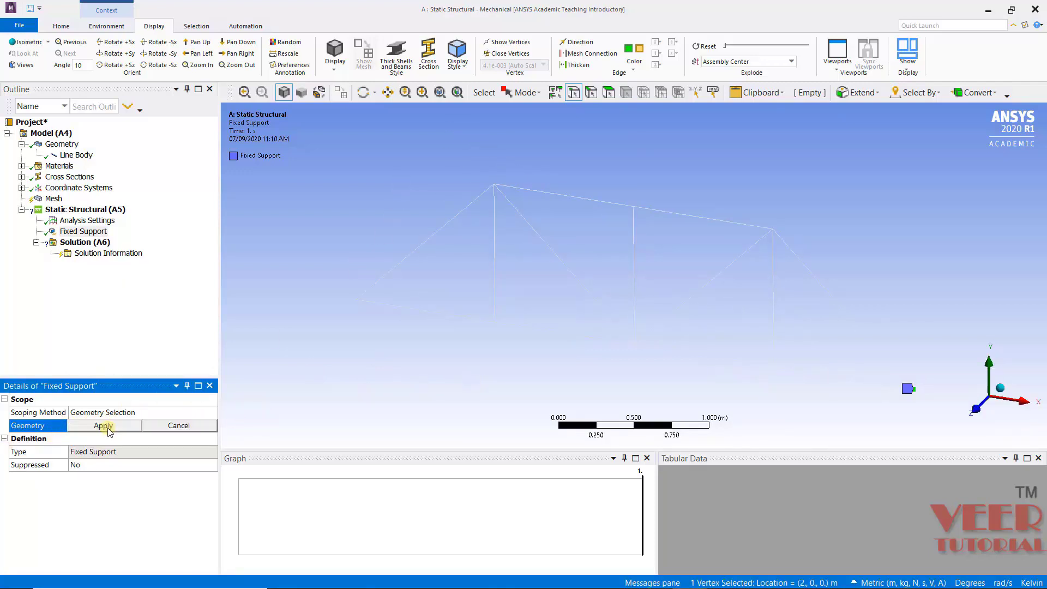
ctrl+click(354, 301)
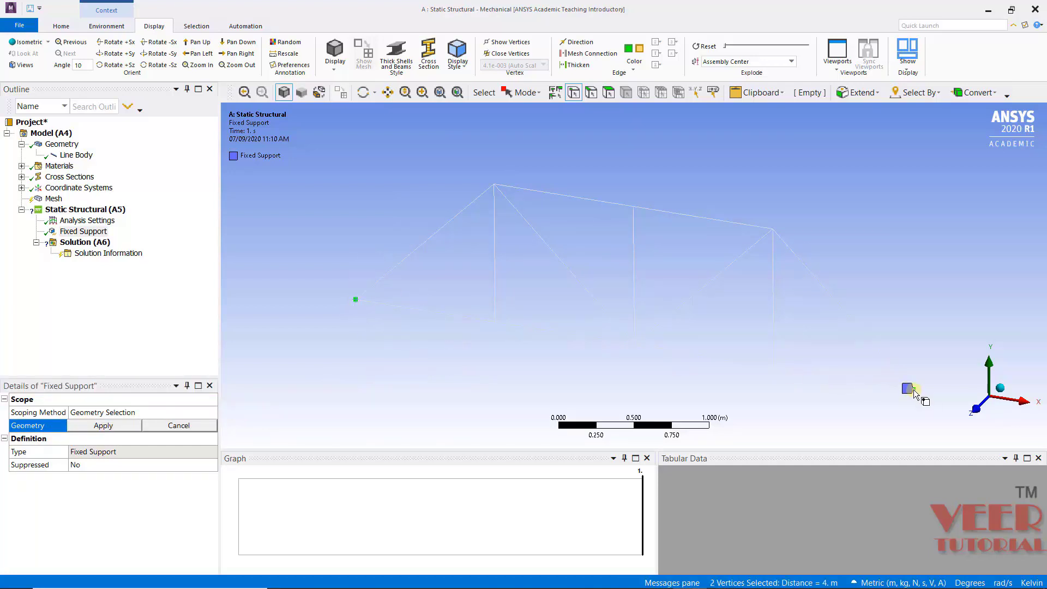
click(106, 427)
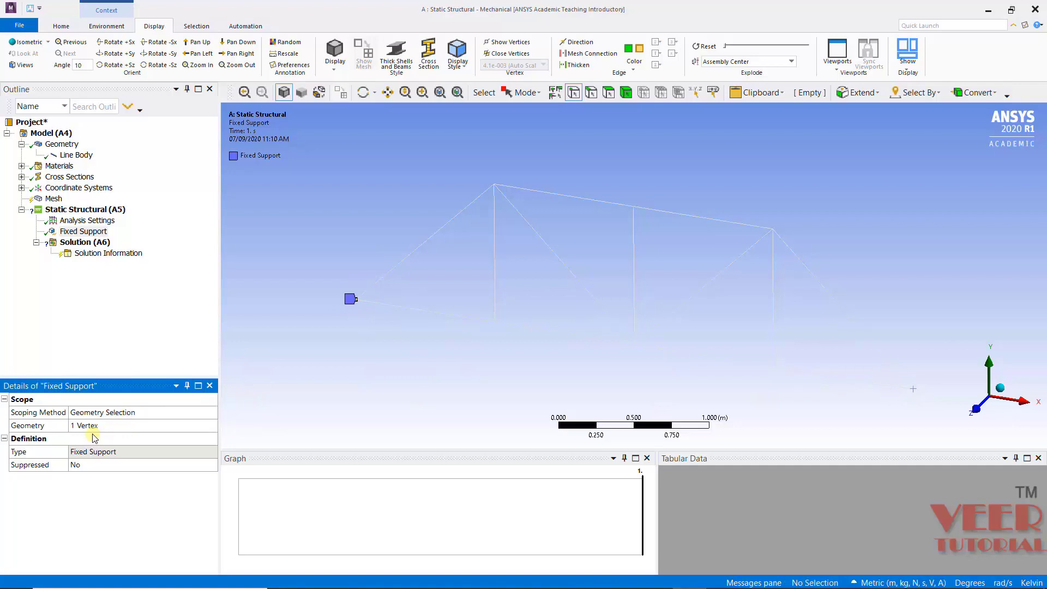
Insert a Force in the static structural analysis, defined by components, with a Y component of -30000 N
right_click(90, 212)
mouse_move(169, 219)
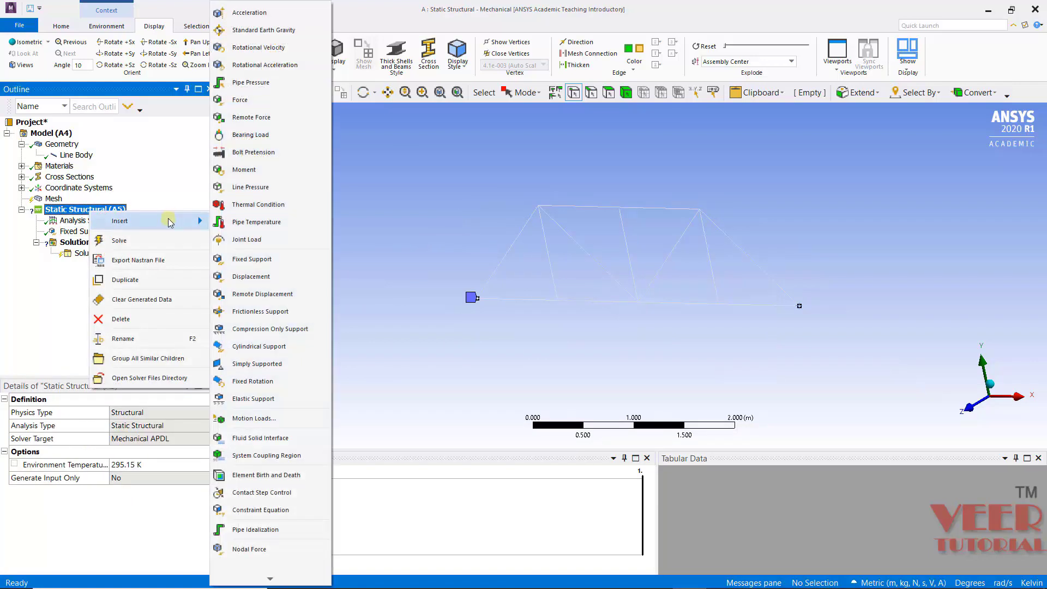
click(251, 100)
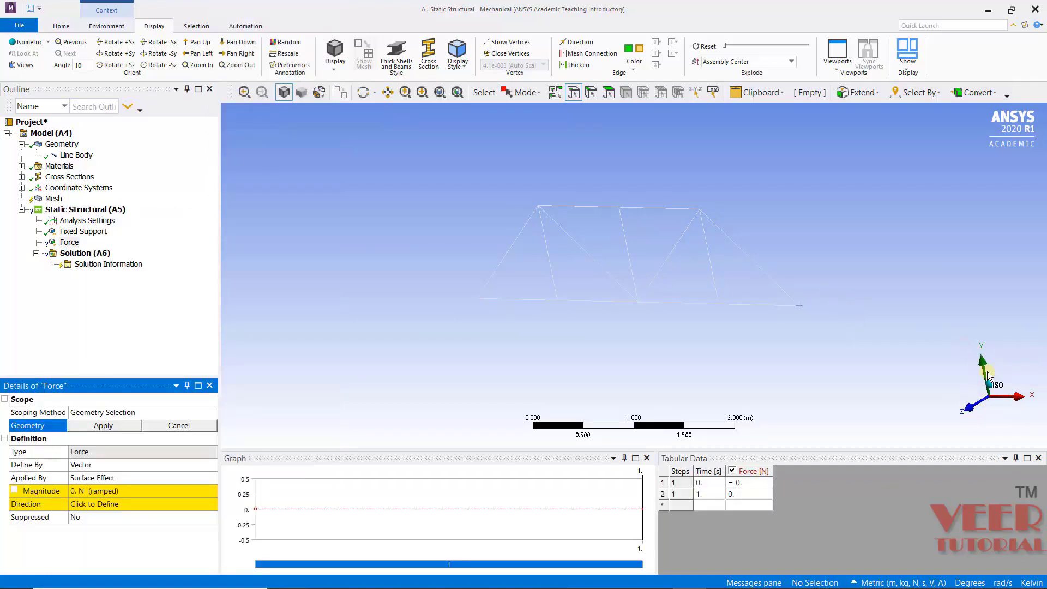
click(94, 466)
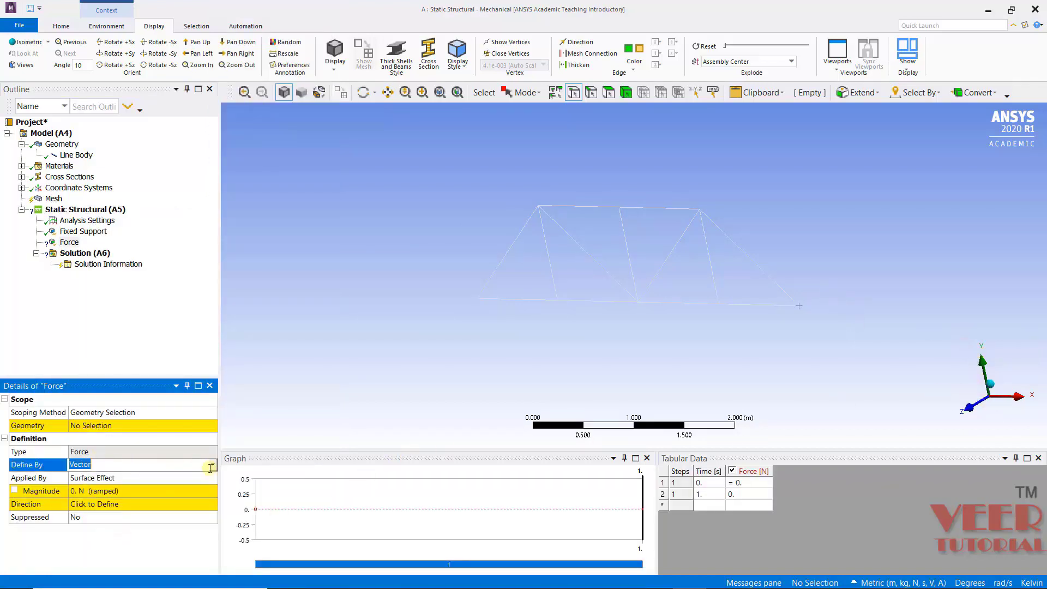
click(213, 464)
click(171, 473)
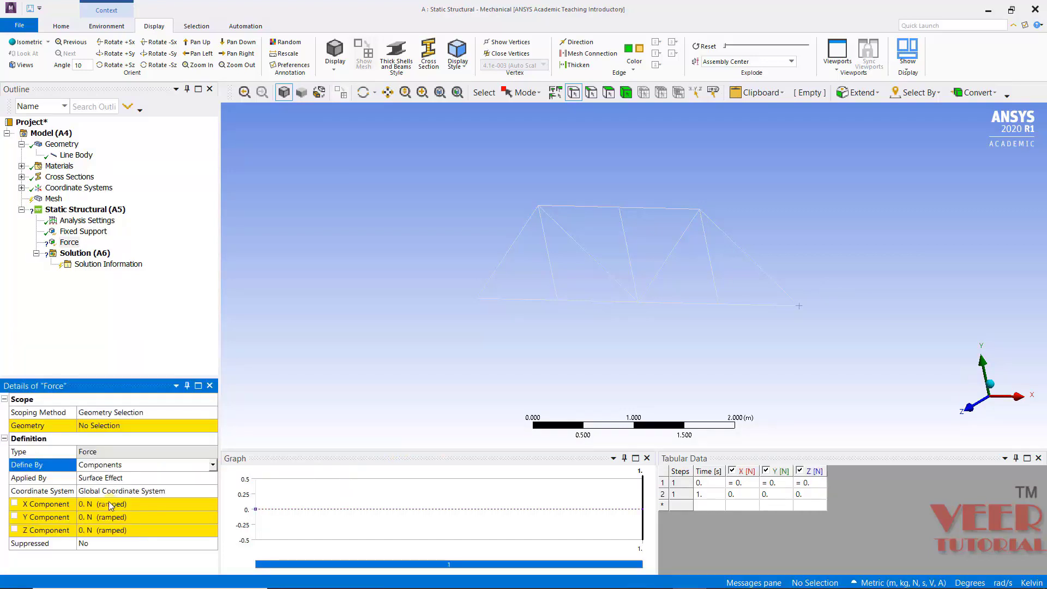
click(106, 515)
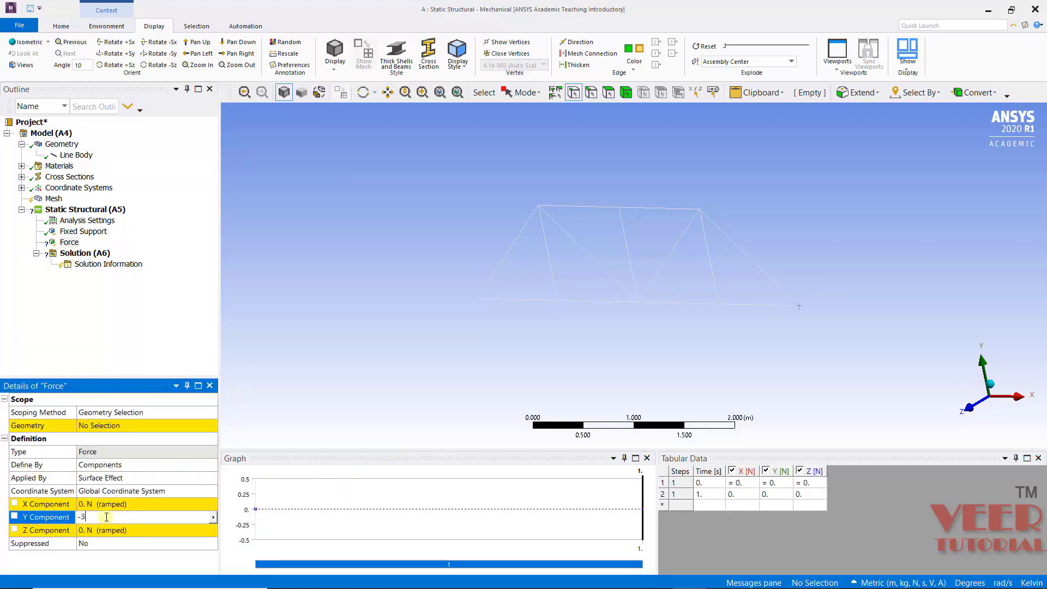
key(Return)
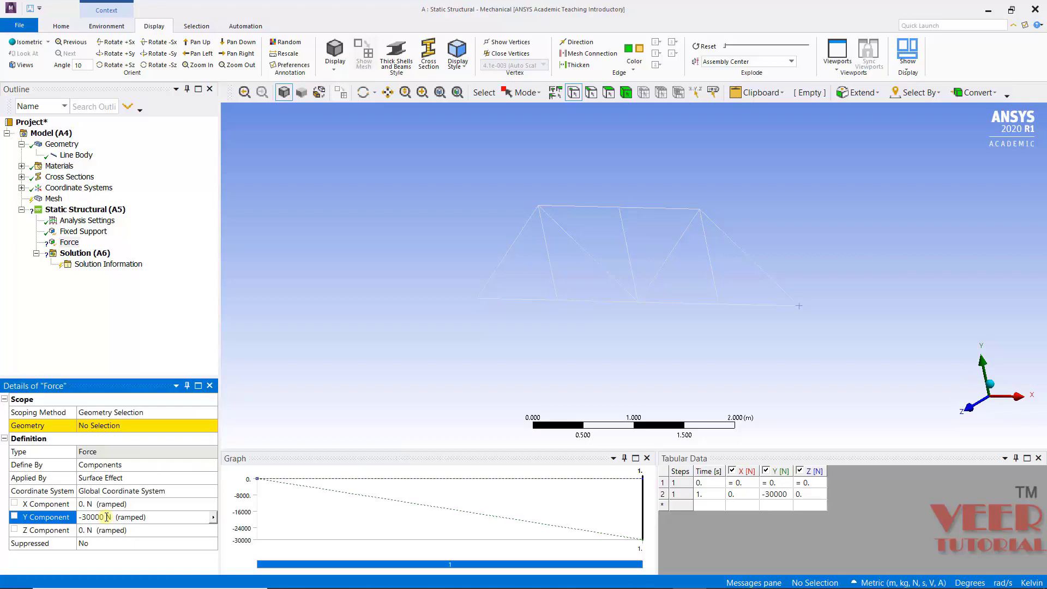
Scope the force to the bottom chord vertex at the foot of the truss's left vertical member
click(111, 425)
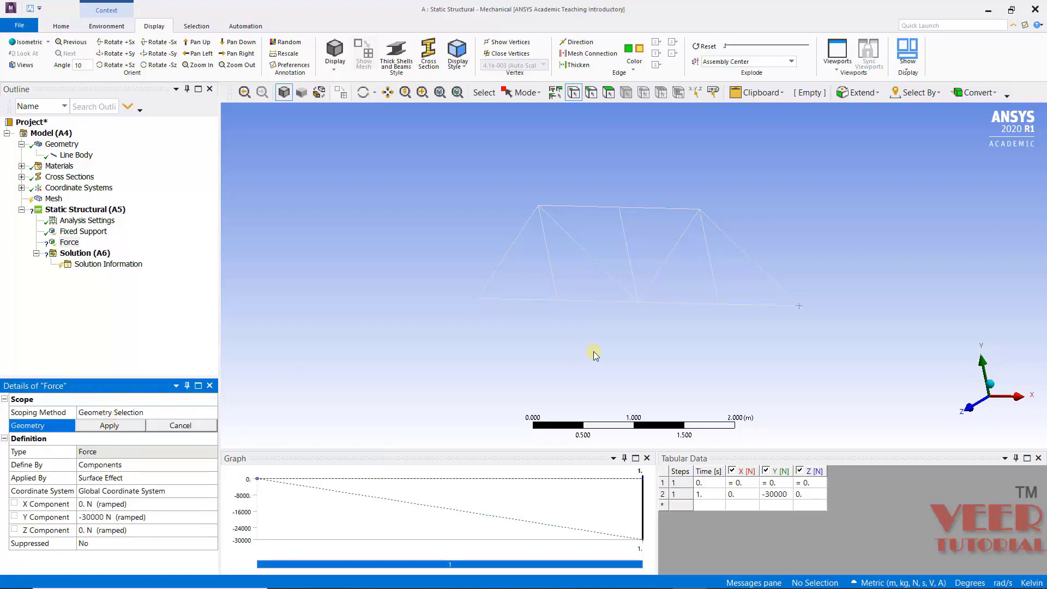
click(558, 300)
click(107, 425)
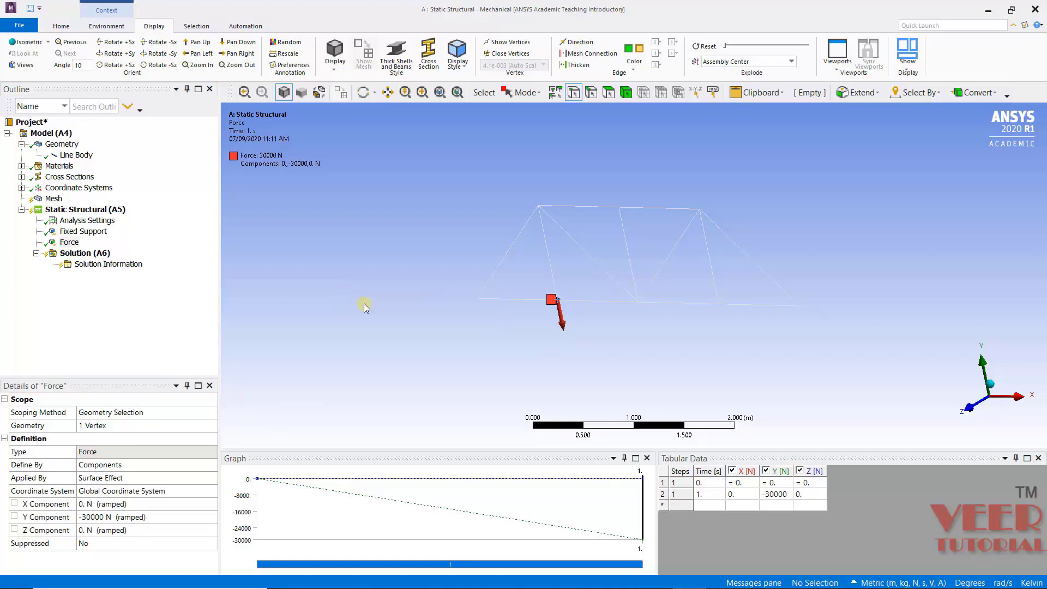
click(121, 210)
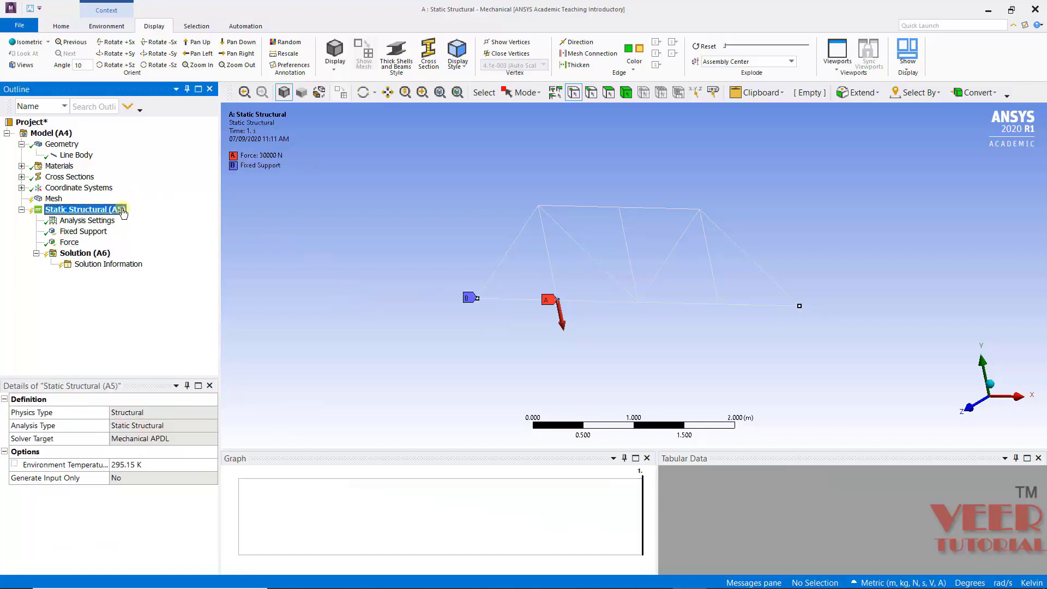
right_click(122, 213)
mouse_move(145, 218)
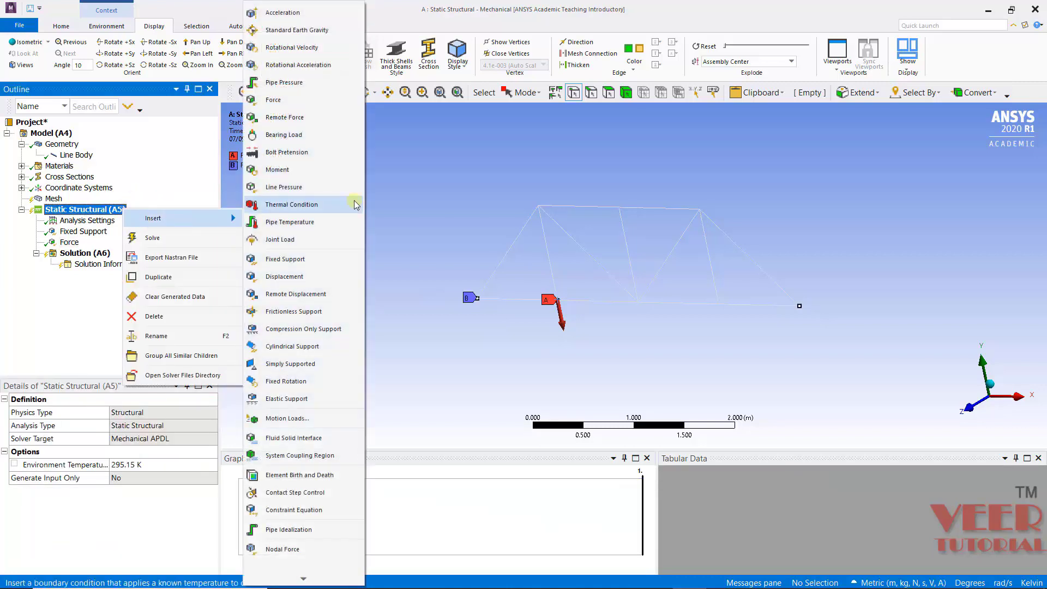
click(420, 227)
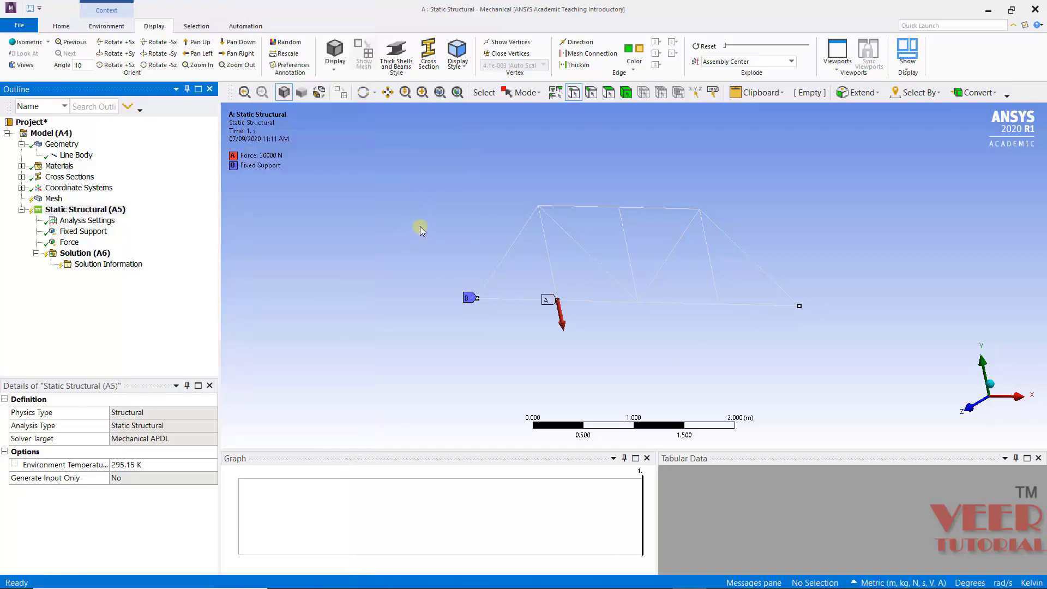
Copy the force and paste two duplicates of it into the static structural analysis
click(69, 242)
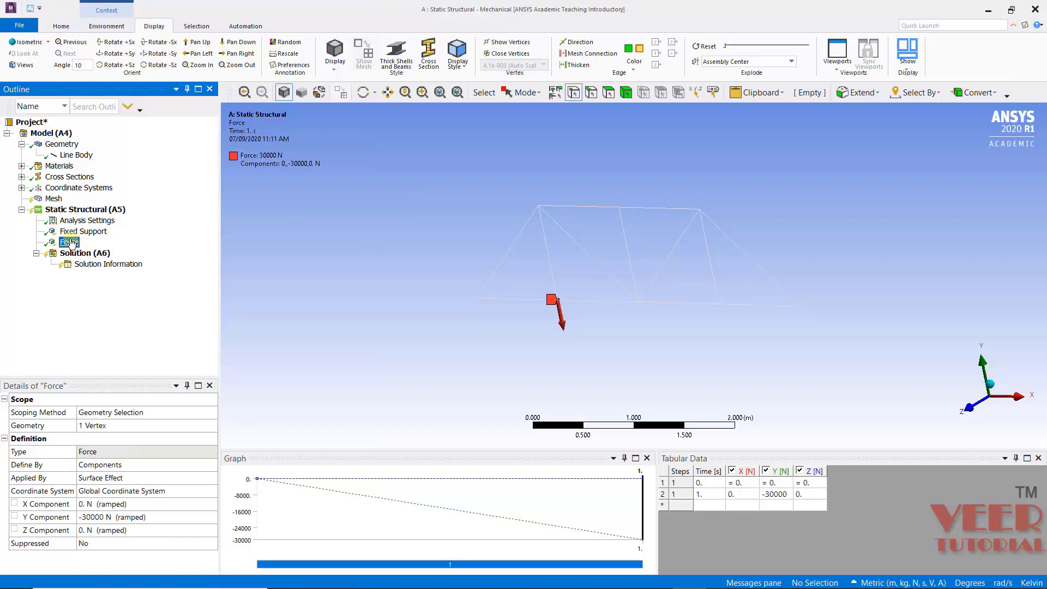
right_click(71, 243)
click(401, 261)
click(73, 209)
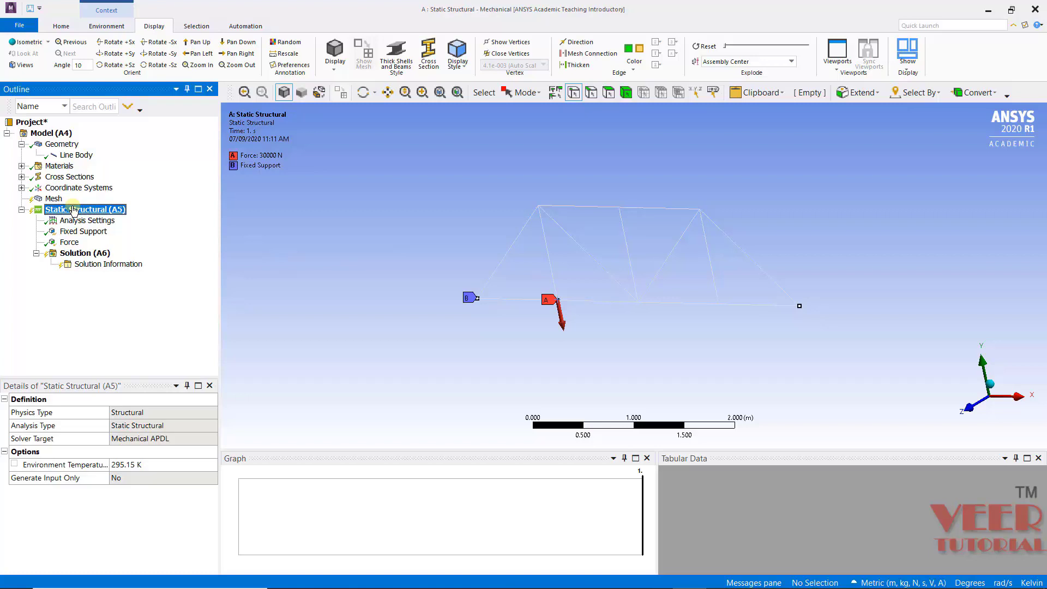
right_click(74, 210)
click(129, 300)
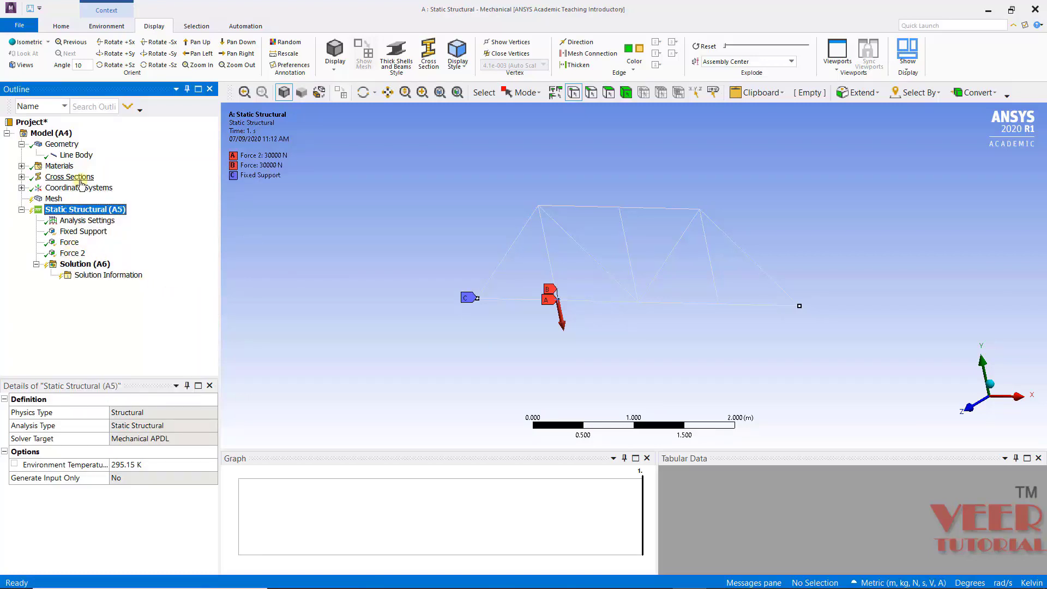
right_click(77, 211)
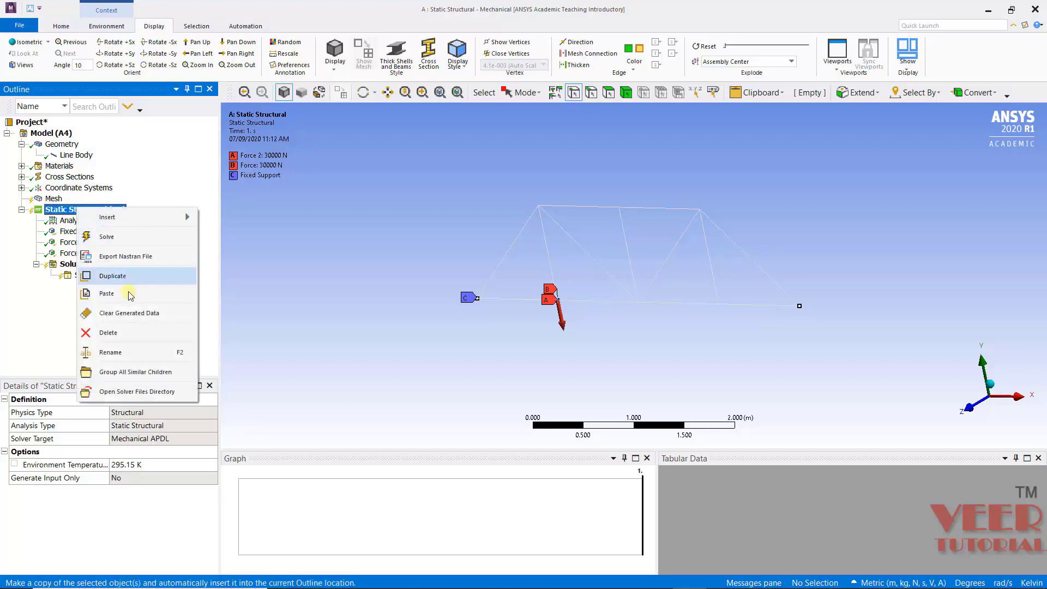
click(129, 297)
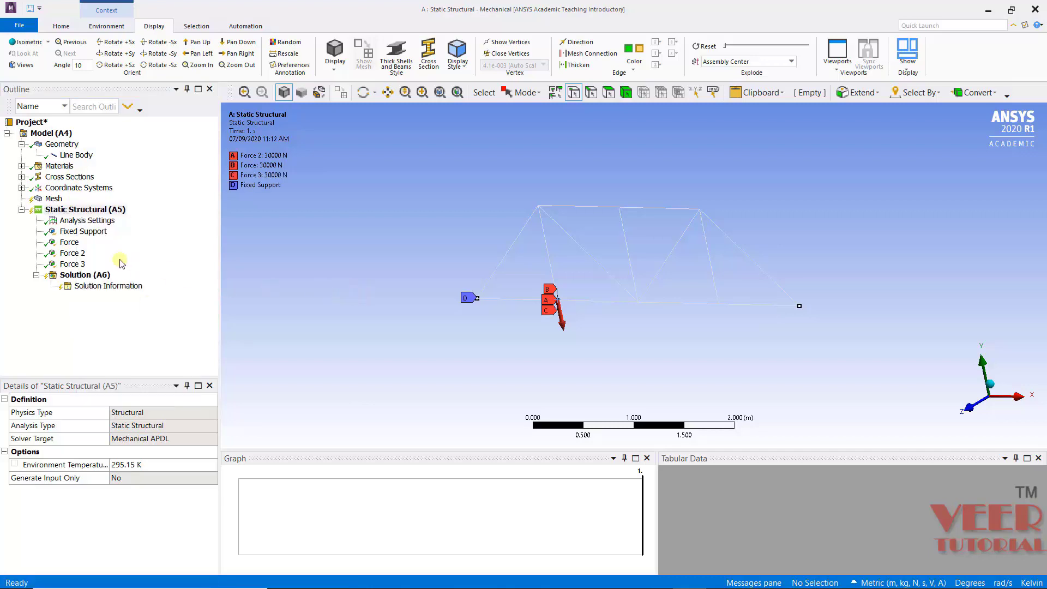
Rescope Force 2 to the vertex at the middle of the bottom chord
click(69, 252)
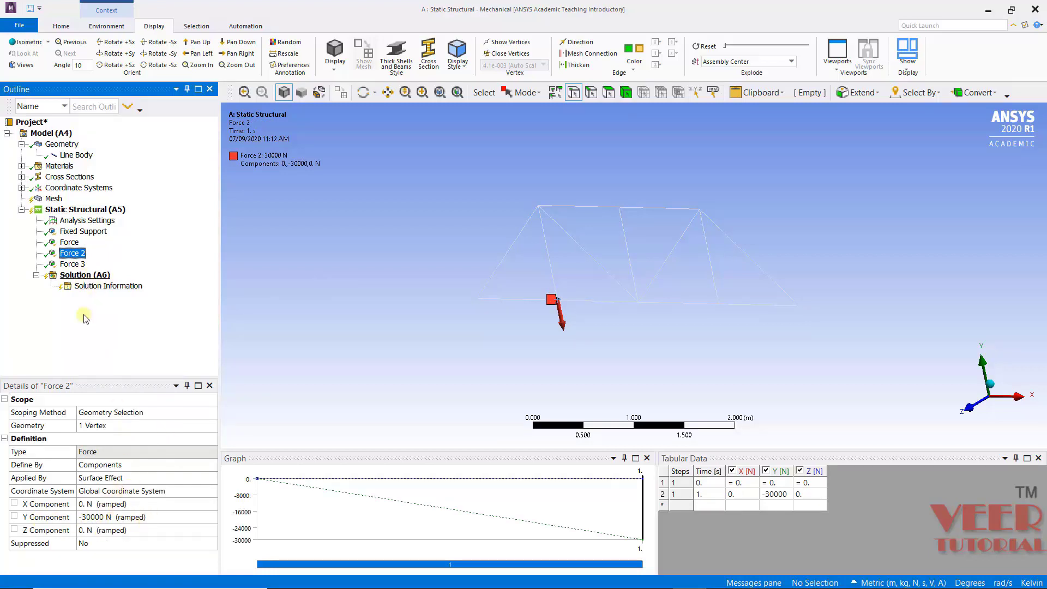
click(103, 426)
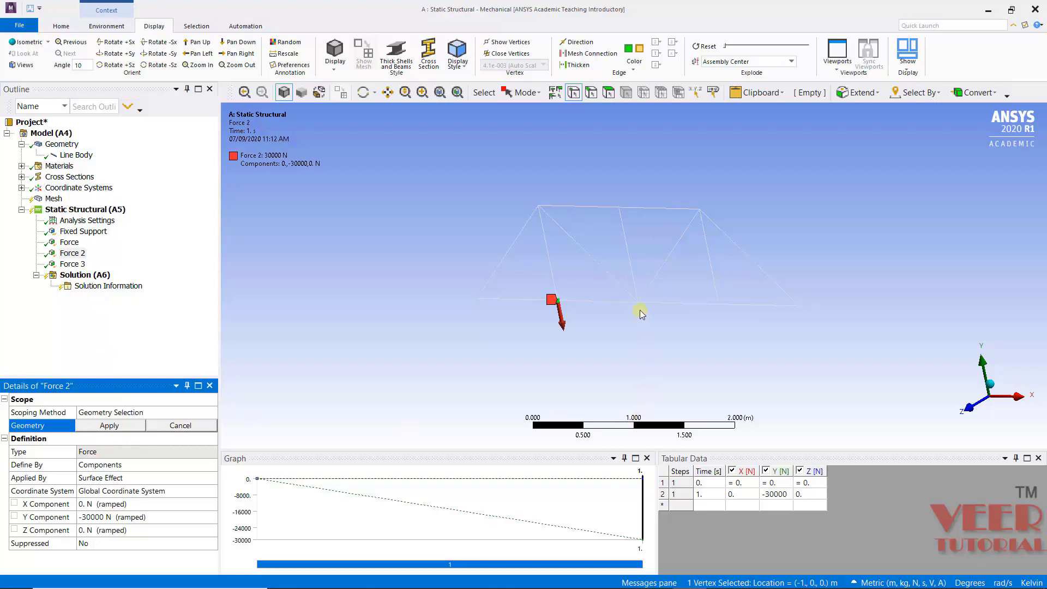
click(109, 425)
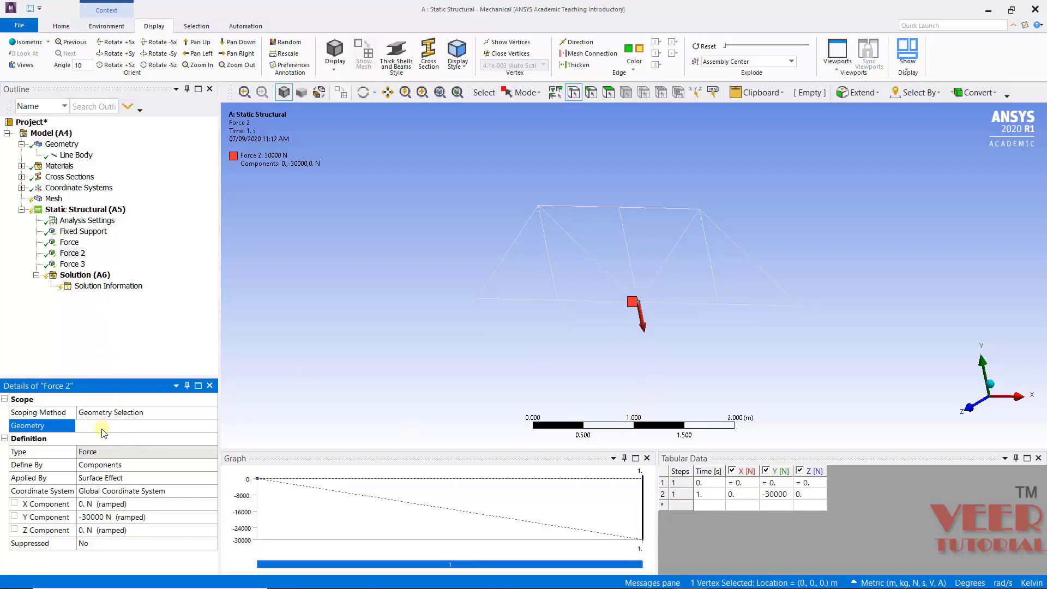
Rescope Force 3 to the bottom chord vertex at the foot of the truss's right vertical member
click(72, 264)
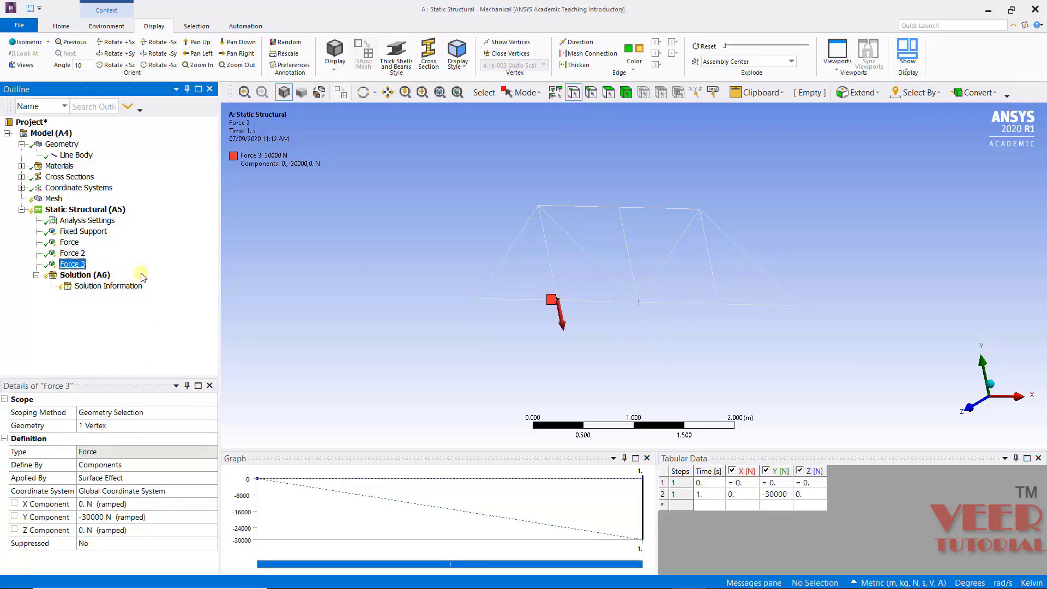
click(721, 306)
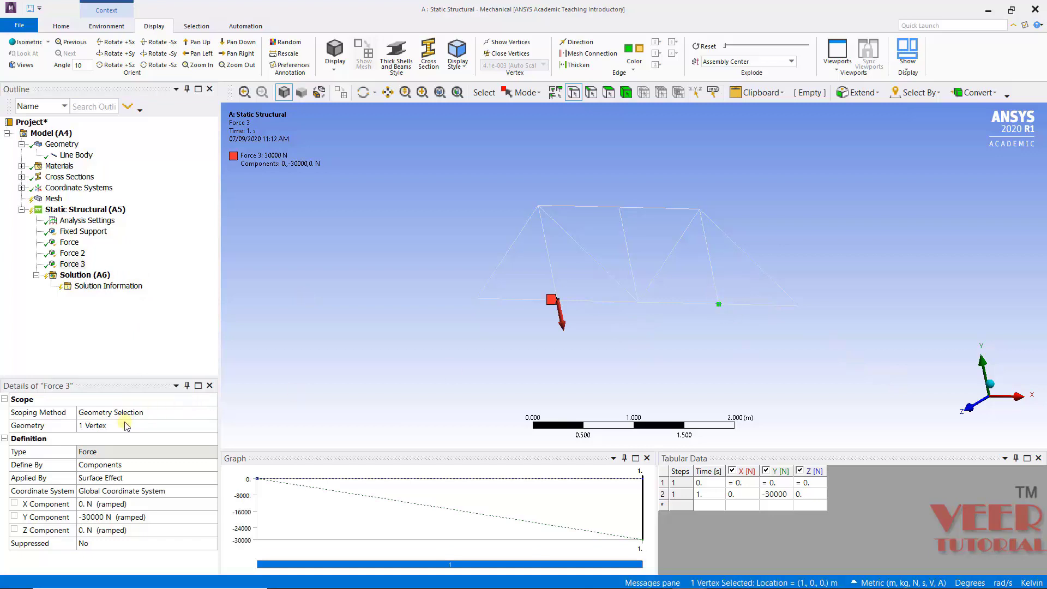
click(114, 430)
click(117, 427)
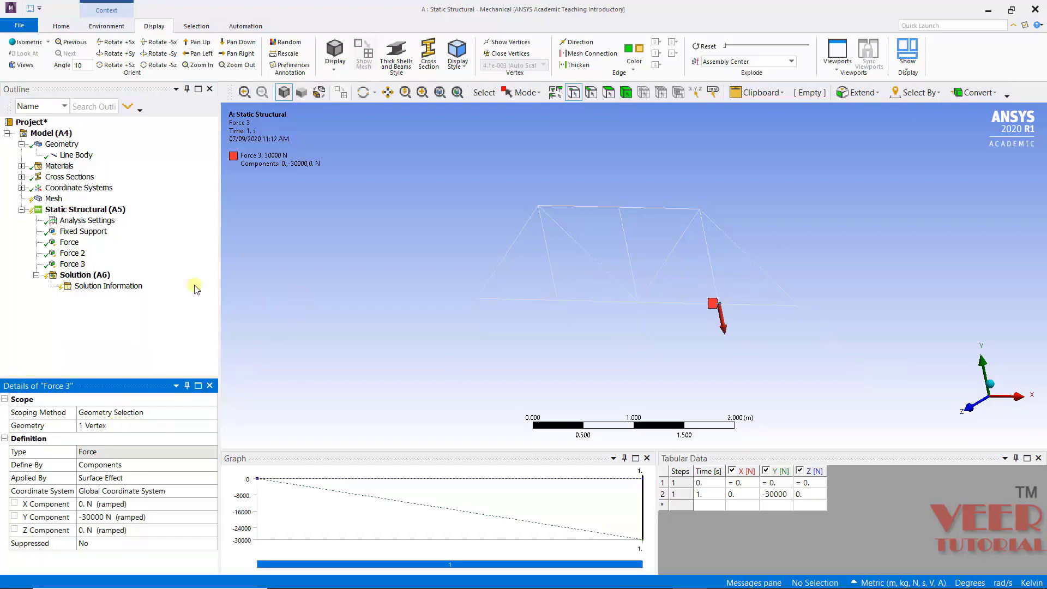
Check where each of the three forces acts on the truss and look at the Solution details
click(72, 253)
click(73, 264)
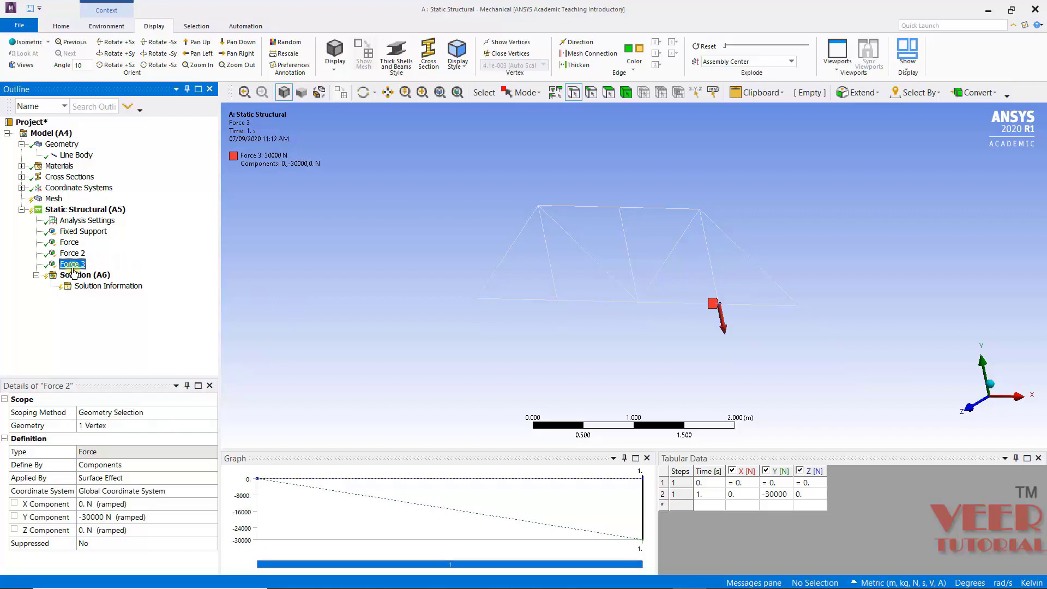
click(69, 242)
click(345, 262)
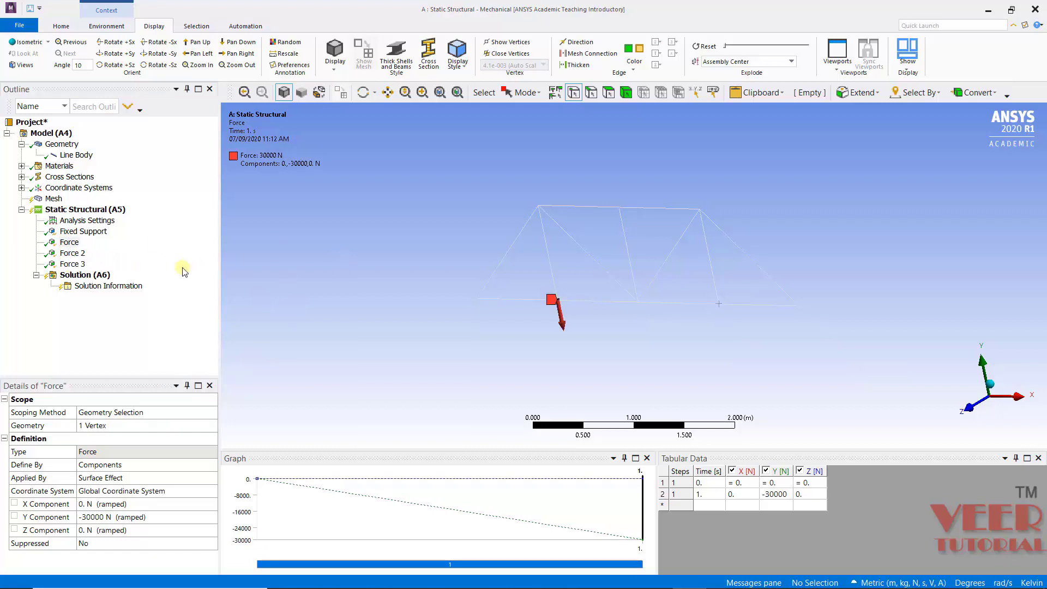
click(87, 275)
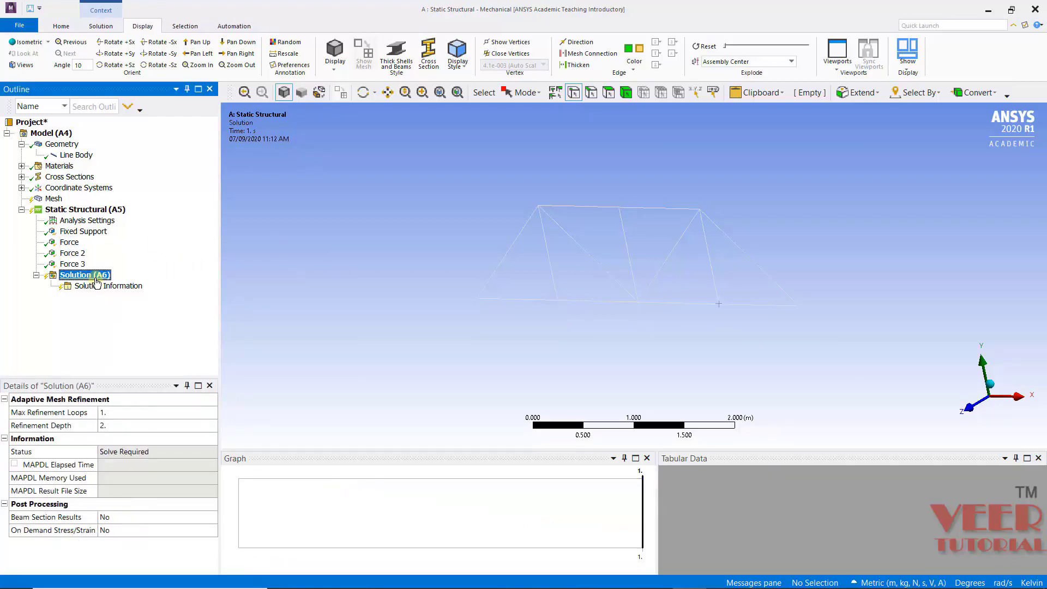
click(426, 261)
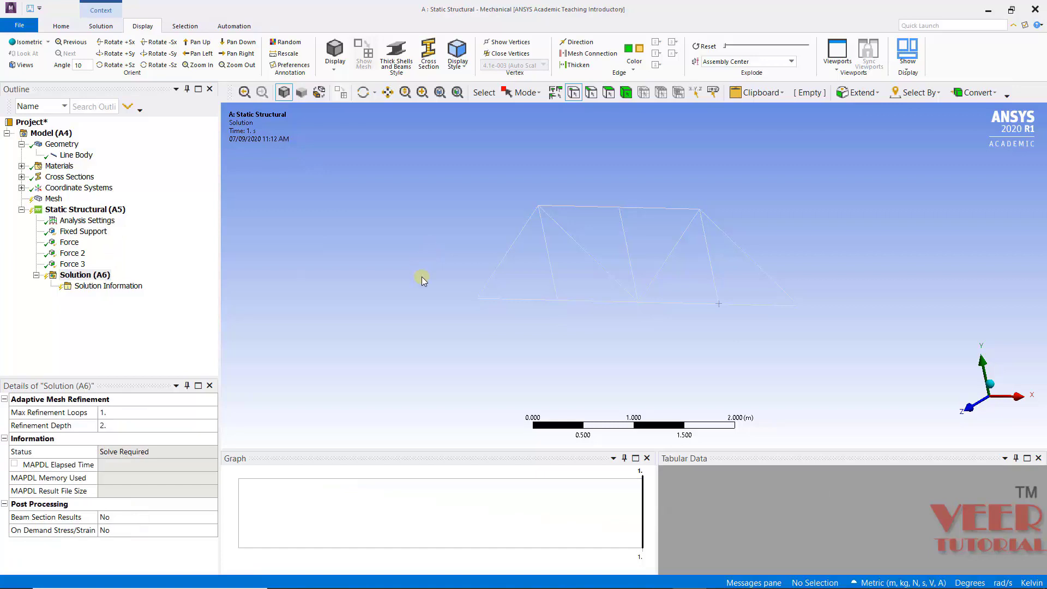
Generate the truss mesh with the default element size
click(59, 199)
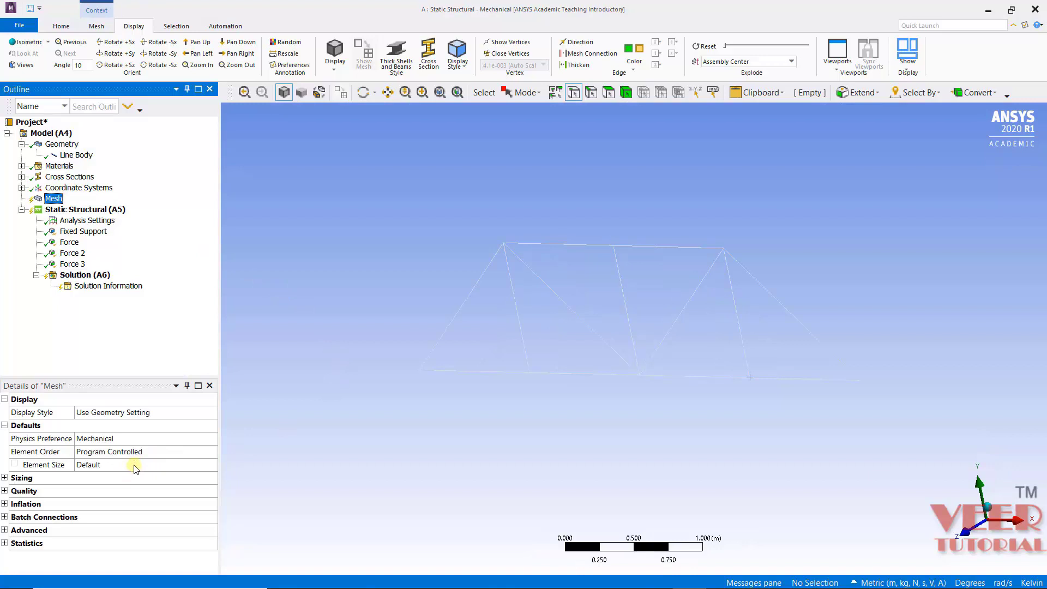
right_click(53, 201)
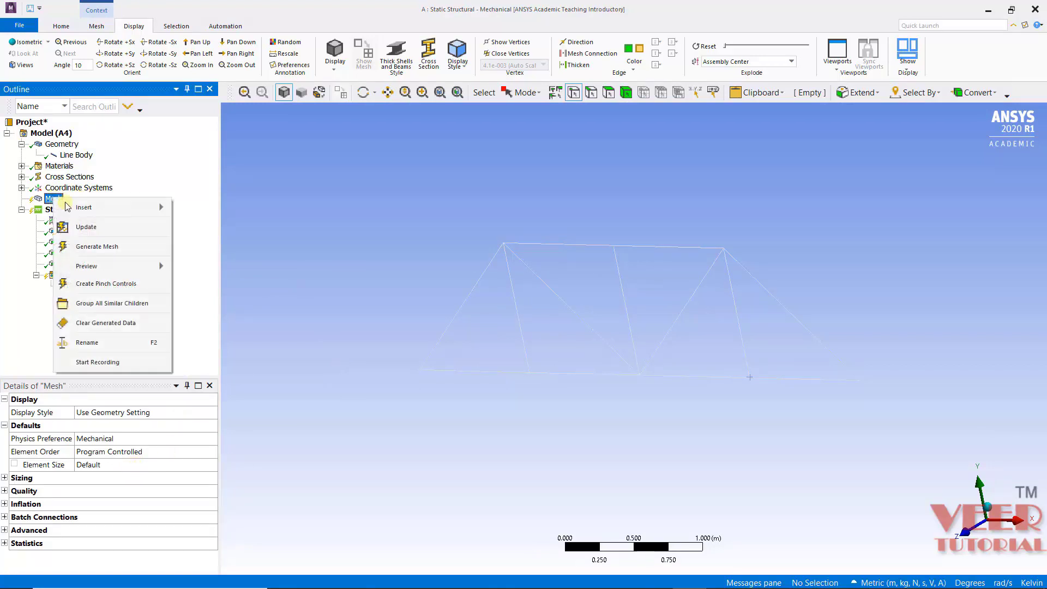
click(87, 246)
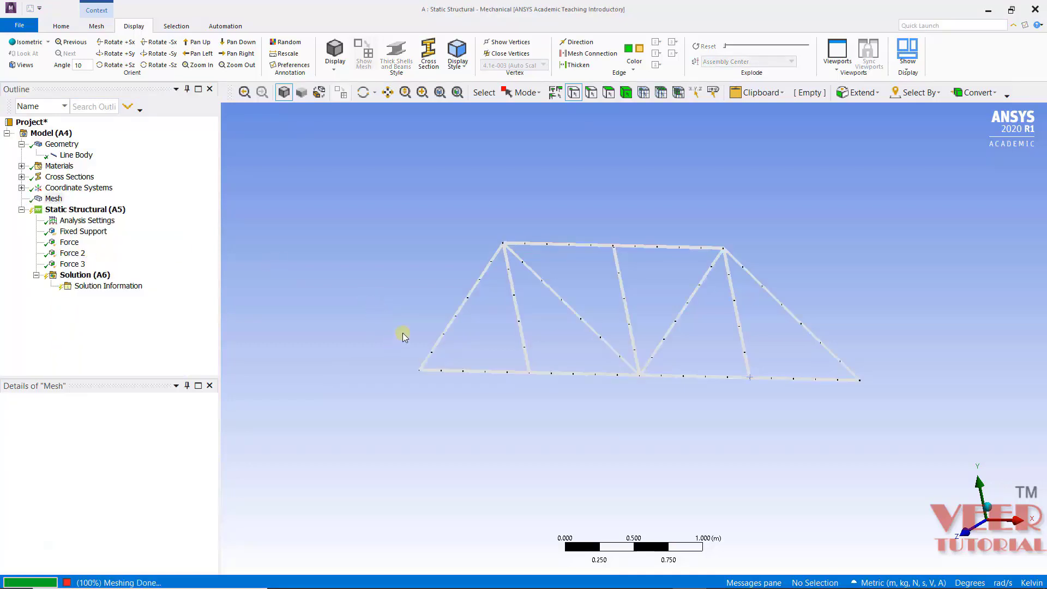
Examine the meshed truss with the thickness of its beams displayed, and restore the plain line display
scroll(395, 296, up, 1)
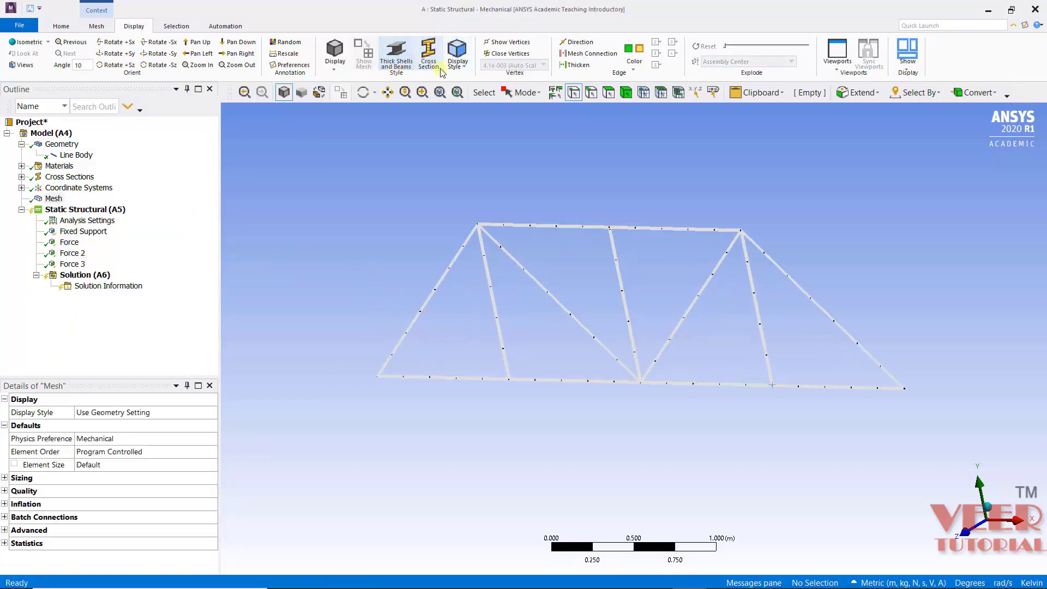
click(397, 63)
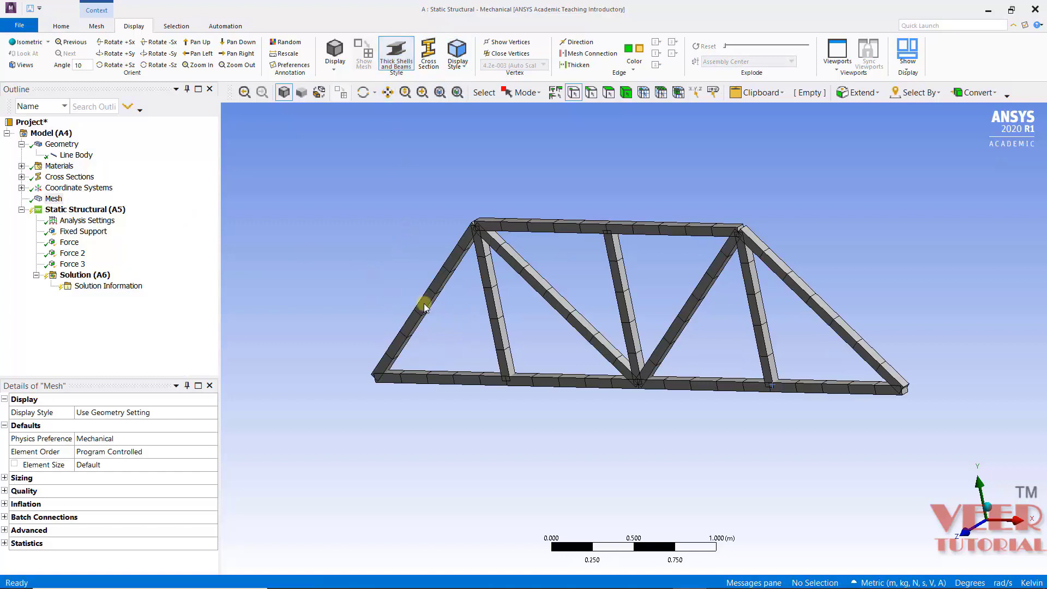
scroll(458, 303, up, 2)
scroll(426, 357, up, 1)
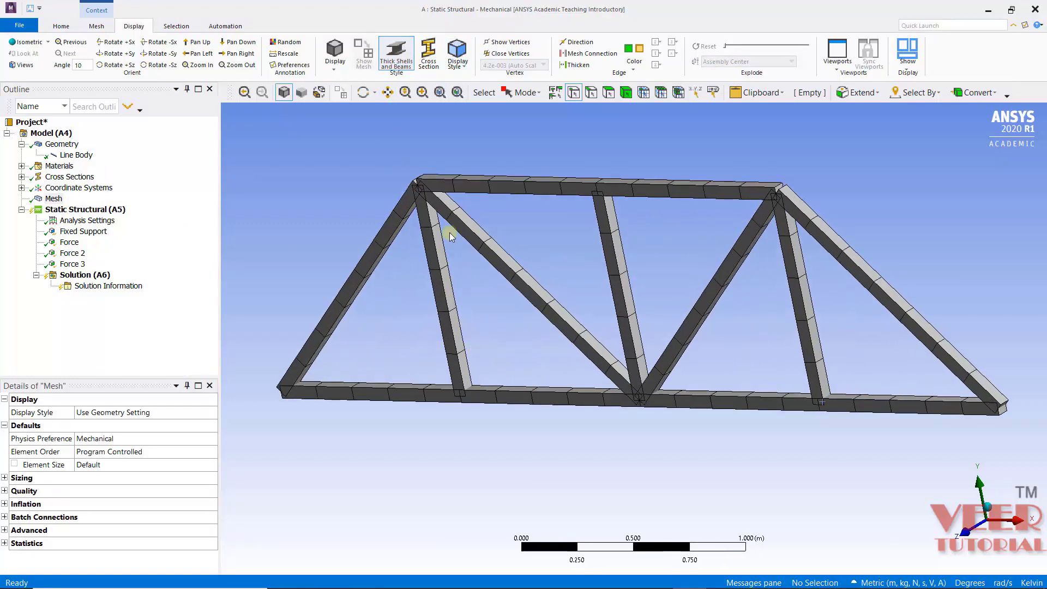
click(396, 57)
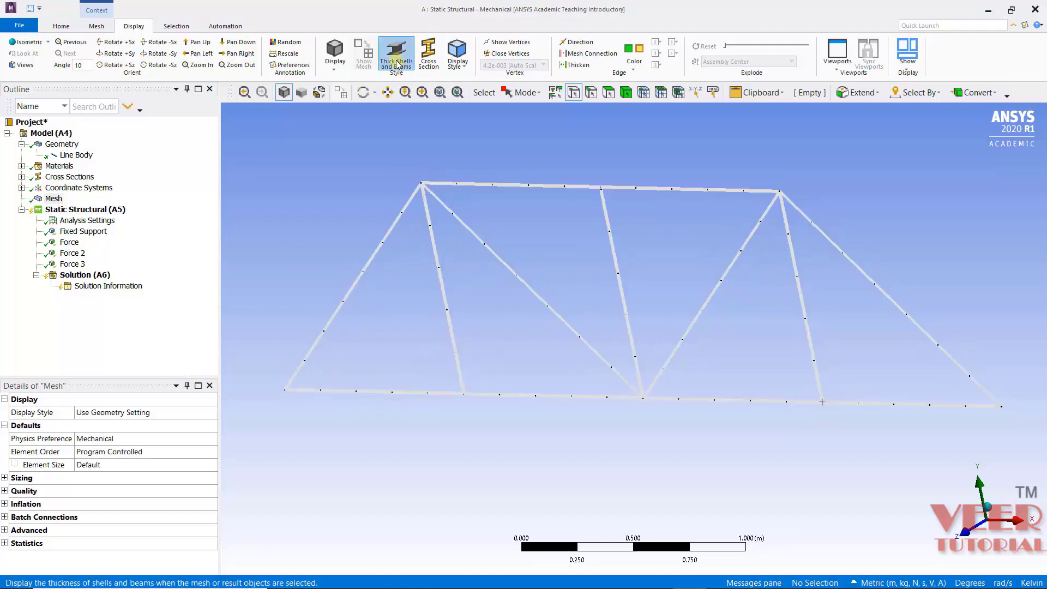
Set the mesh element size to 2.0 m
click(53, 199)
click(104, 464)
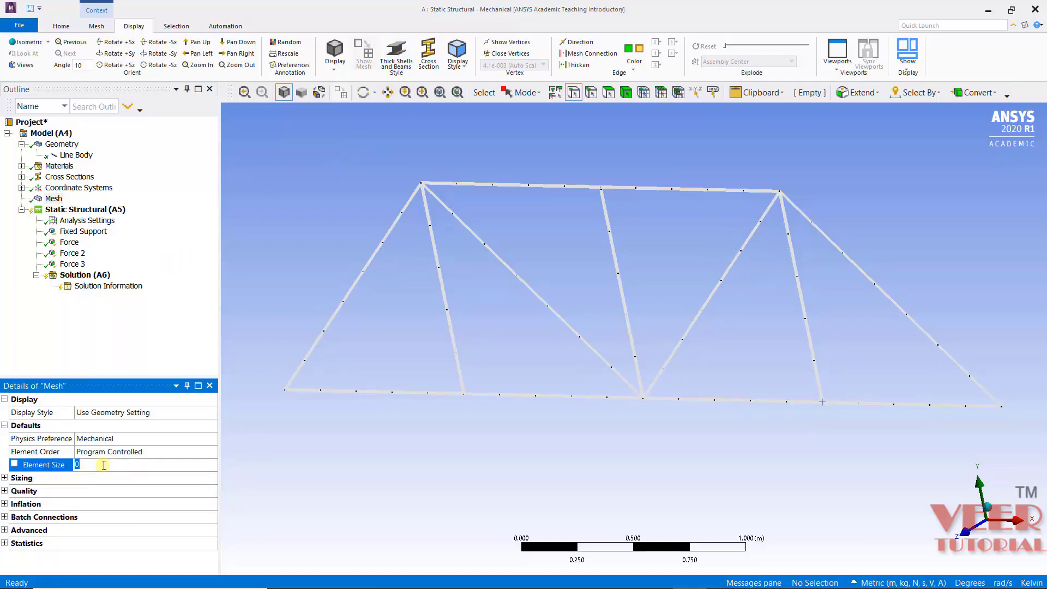
key(Return)
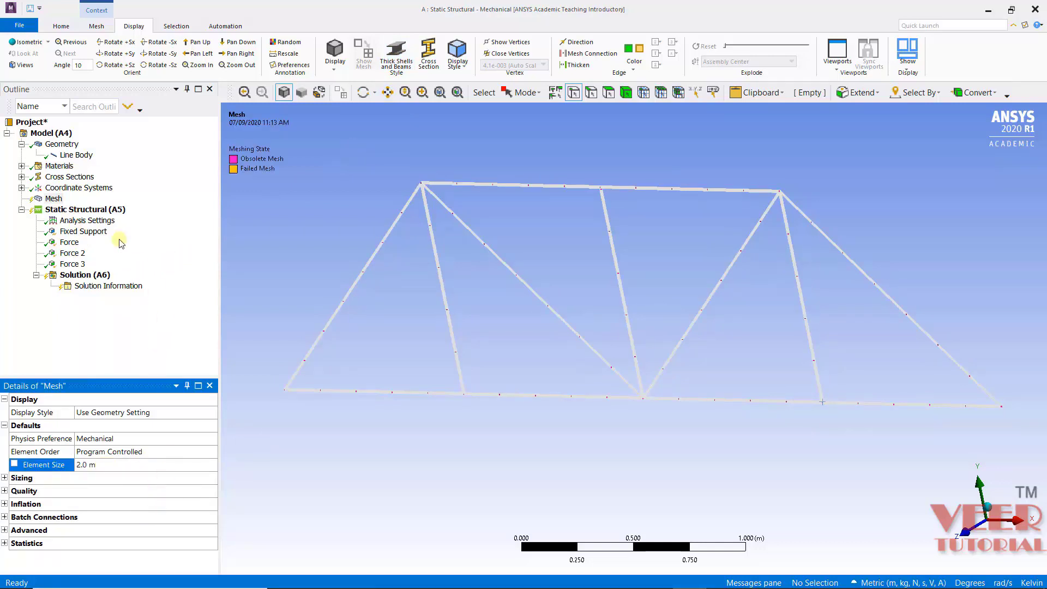
Regenerate the truss mesh, check it with the beam thickness displayed, and restore the plain line display
right_click(60, 200)
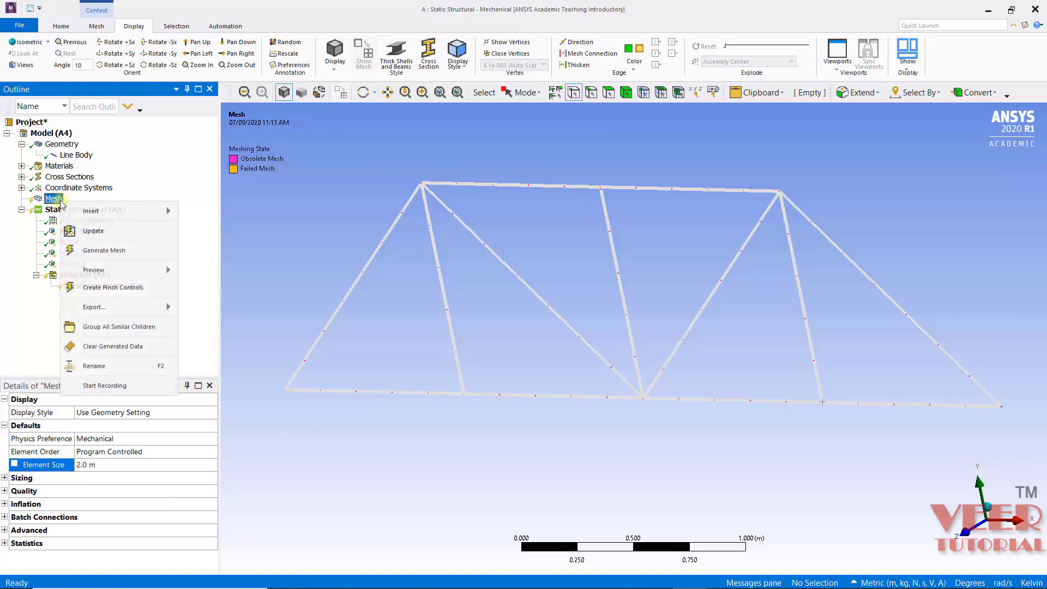
click(103, 250)
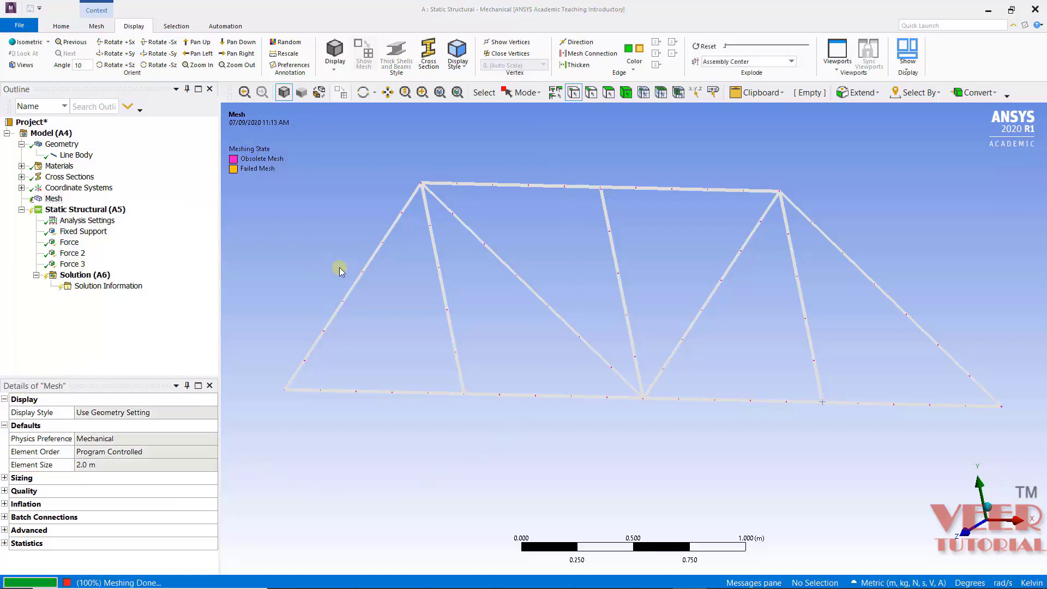
mouse_move(631, 306)
middle_down()
mouse_move(633, 286)
mouse_move(619, 295)
middle_up()
click(391, 55)
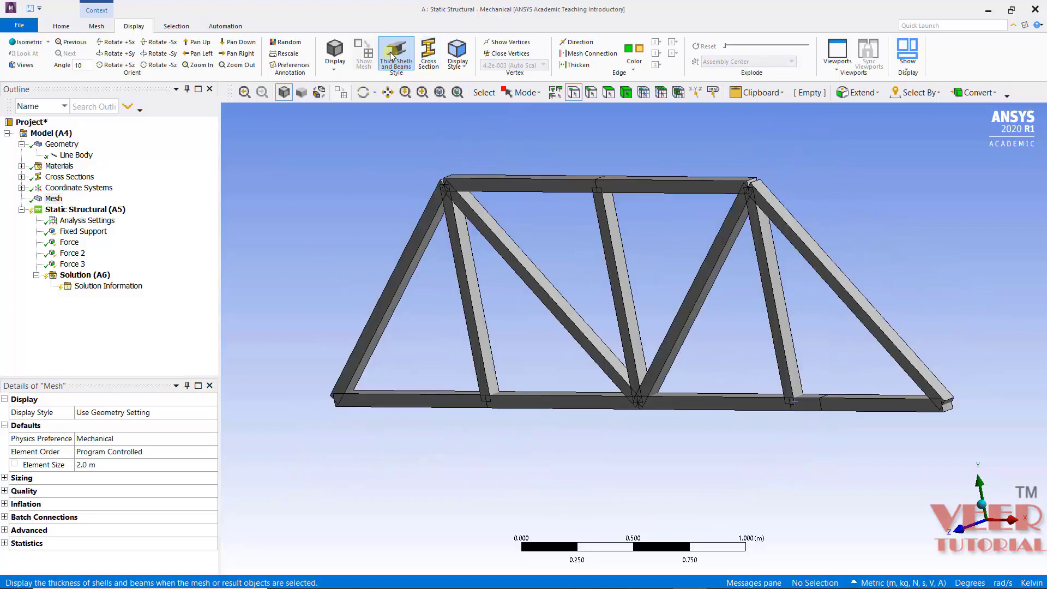
middle_drag(406, 218, 541, 267)
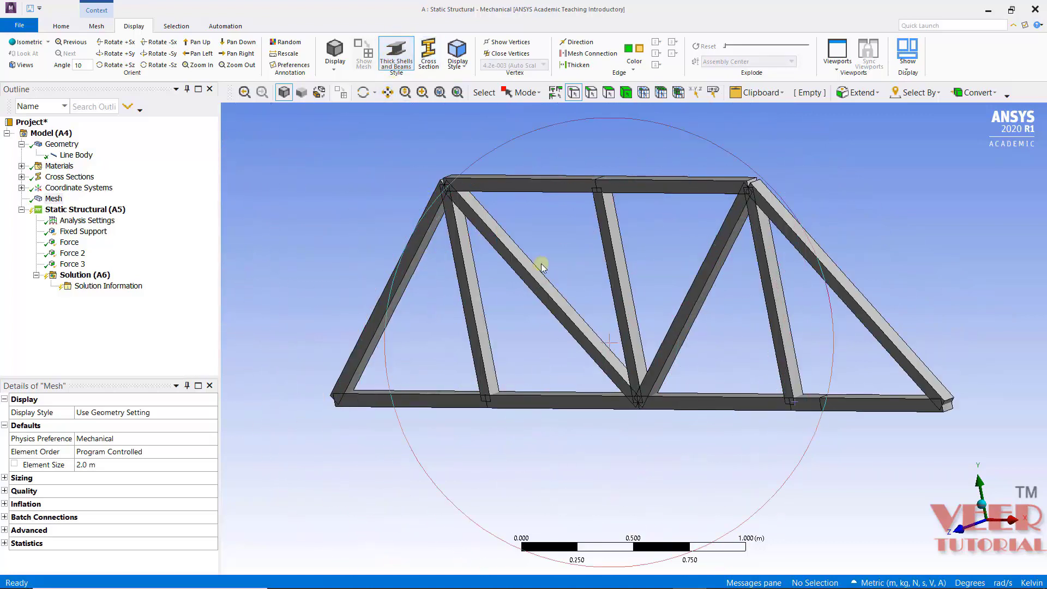
click(396, 55)
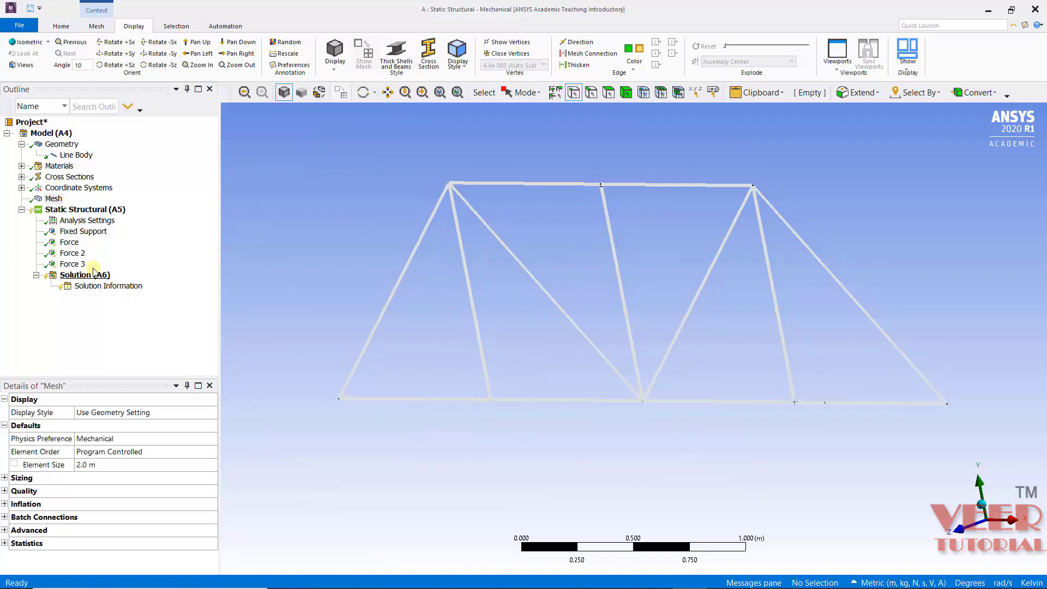
Add a Total Deformation result for all bodies to the Solution
click(90, 276)
right_click(91, 277)
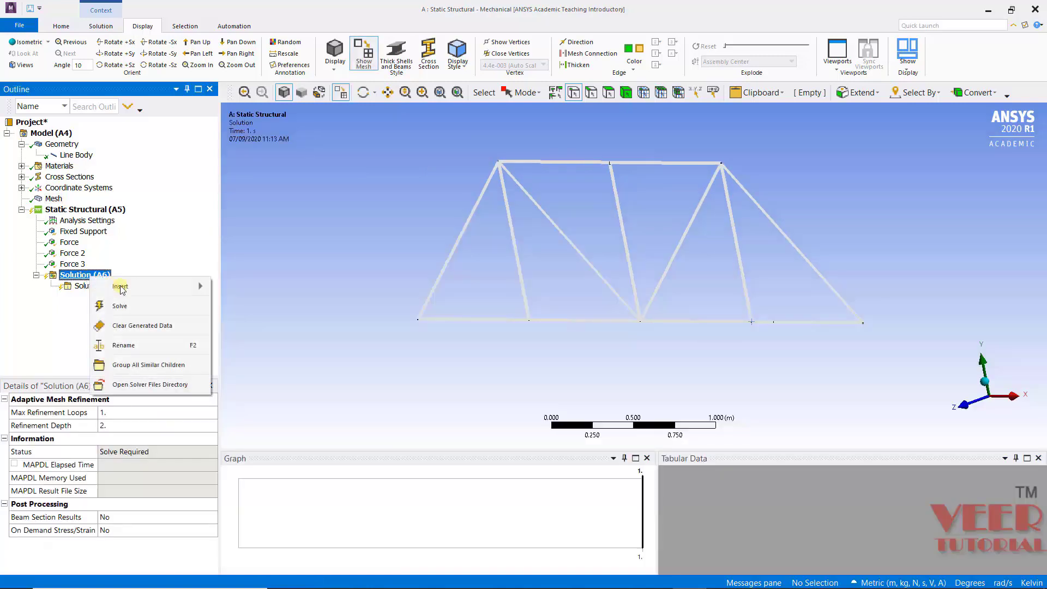
mouse_move(149, 293)
mouse_move(299, 305)
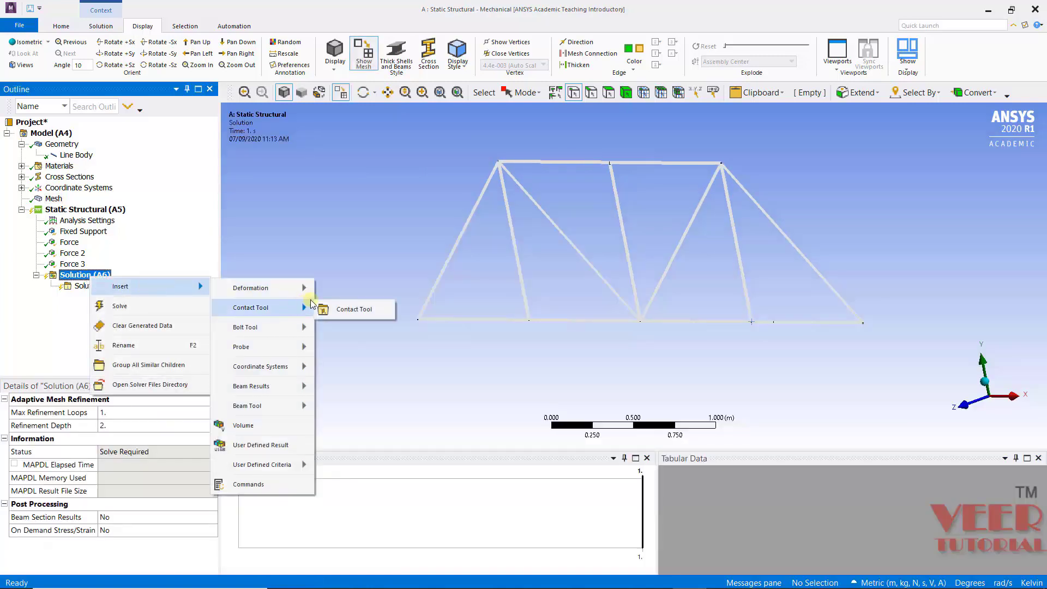
click(353, 290)
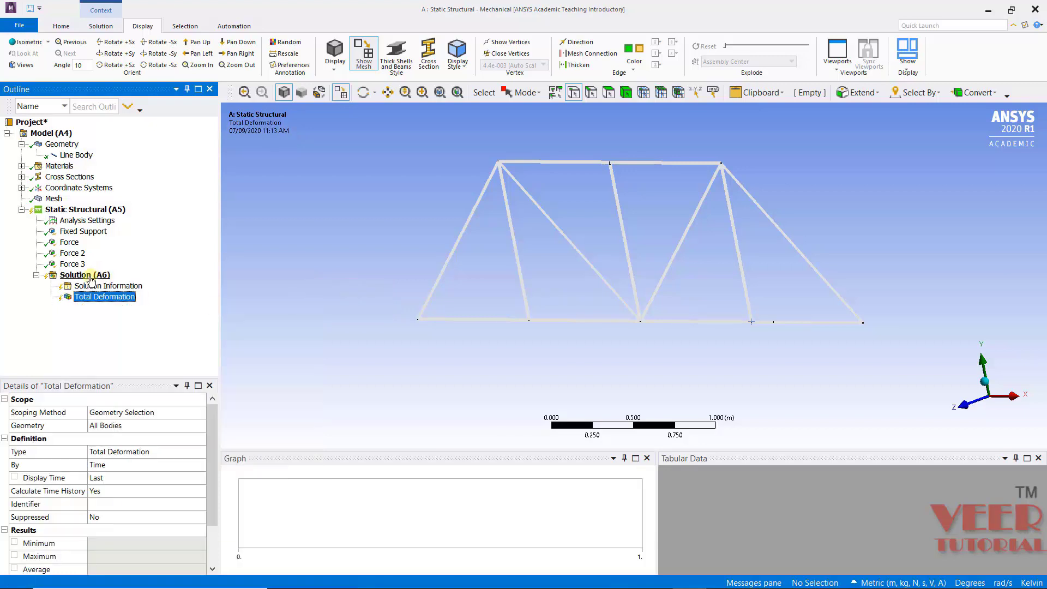
Add a Beam Tool to the Solution for the truss's line bodies
click(91, 277)
right_click(91, 277)
mouse_move(166, 288)
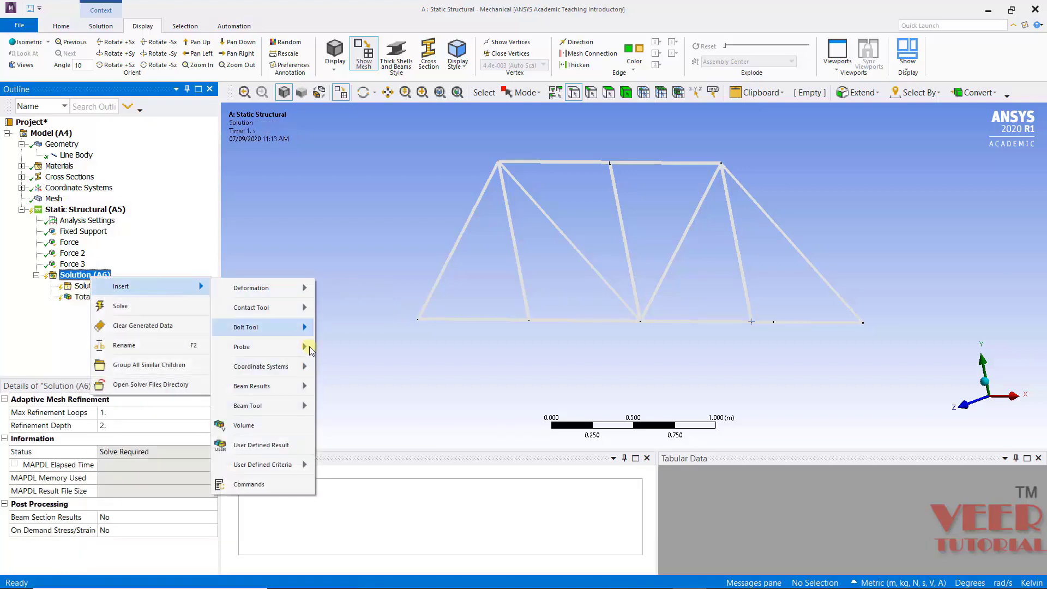
click(302, 404)
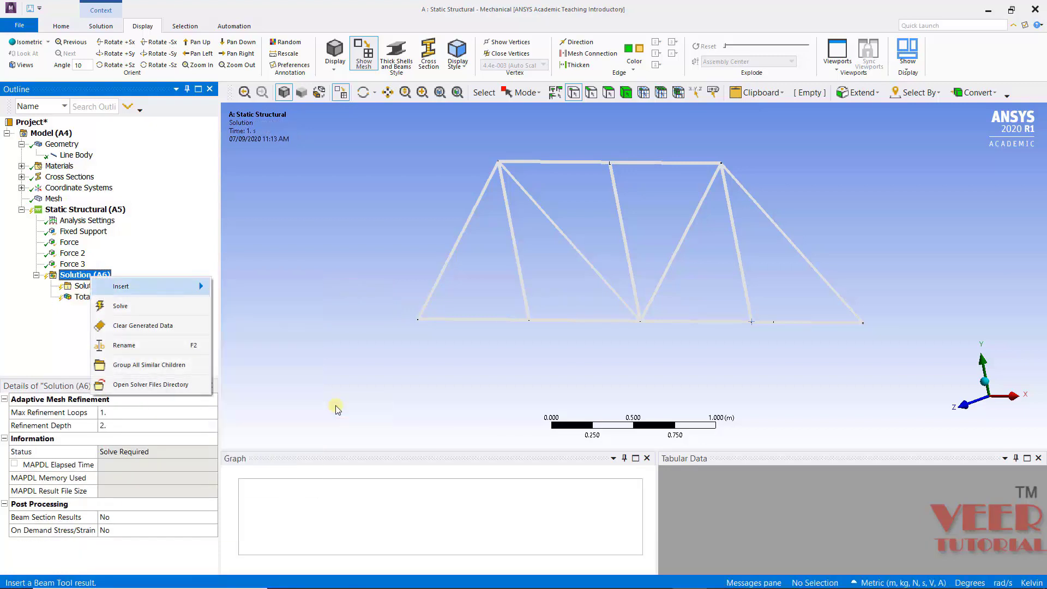
Solve the static structural analysis with the requested deformation and beam results
click(91, 276)
right_click(87, 278)
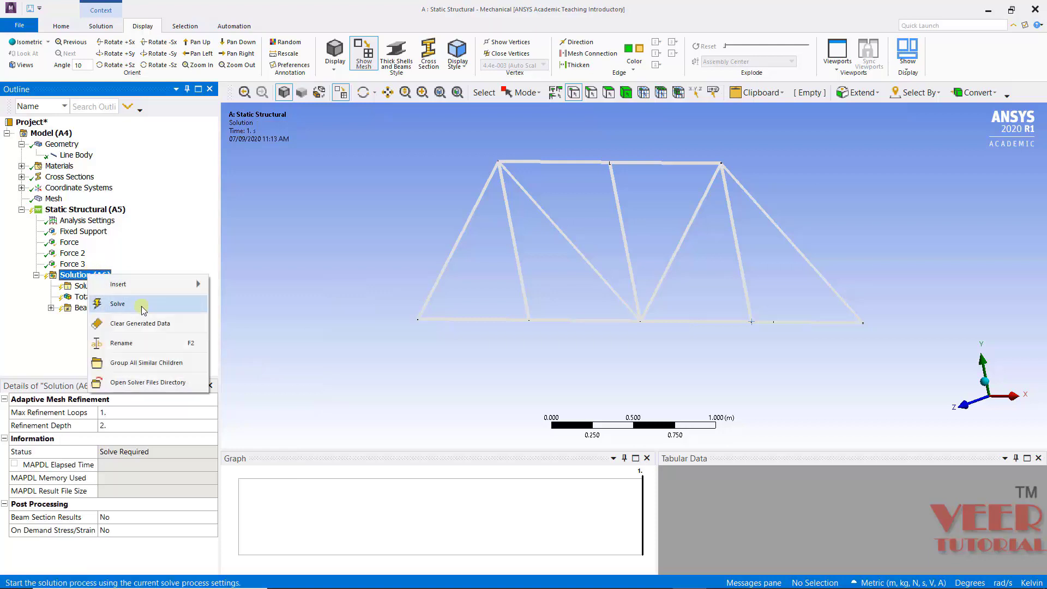
click(144, 308)
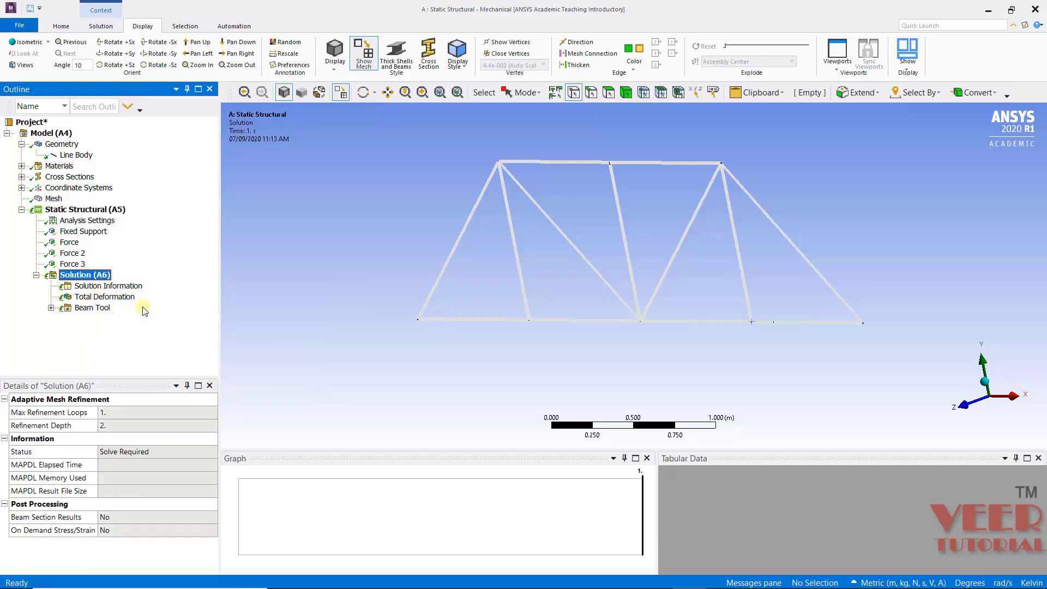
Display the Total Deformation result and play its animation, examining the deformed truss from several angles
click(104, 297)
middle_drag(421, 332, 448, 309)
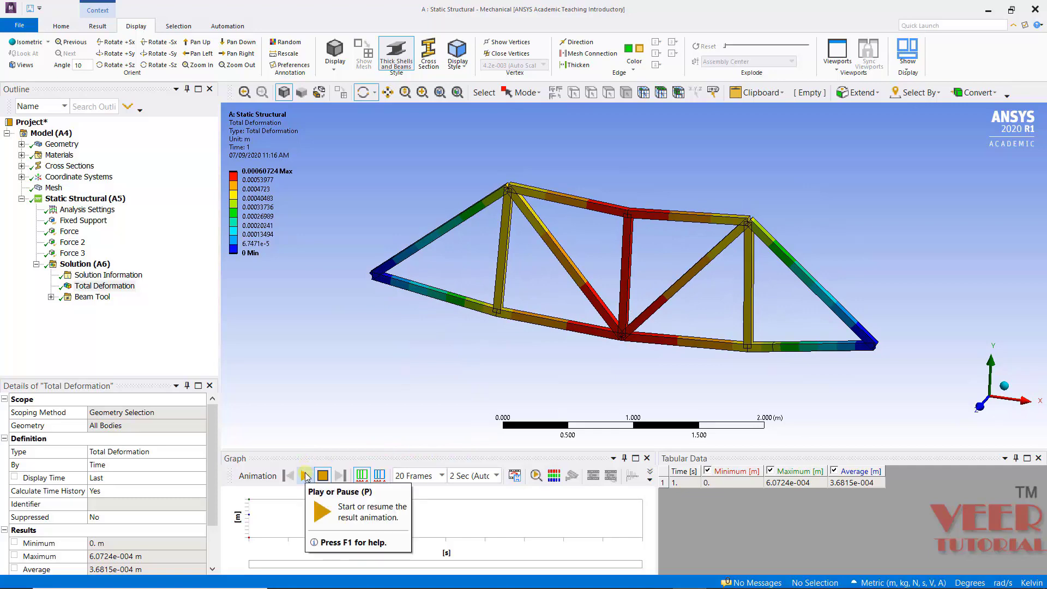
click(305, 476)
middle_drag(864, 334, 613, 181)
scroll(613, 181, up, 4)
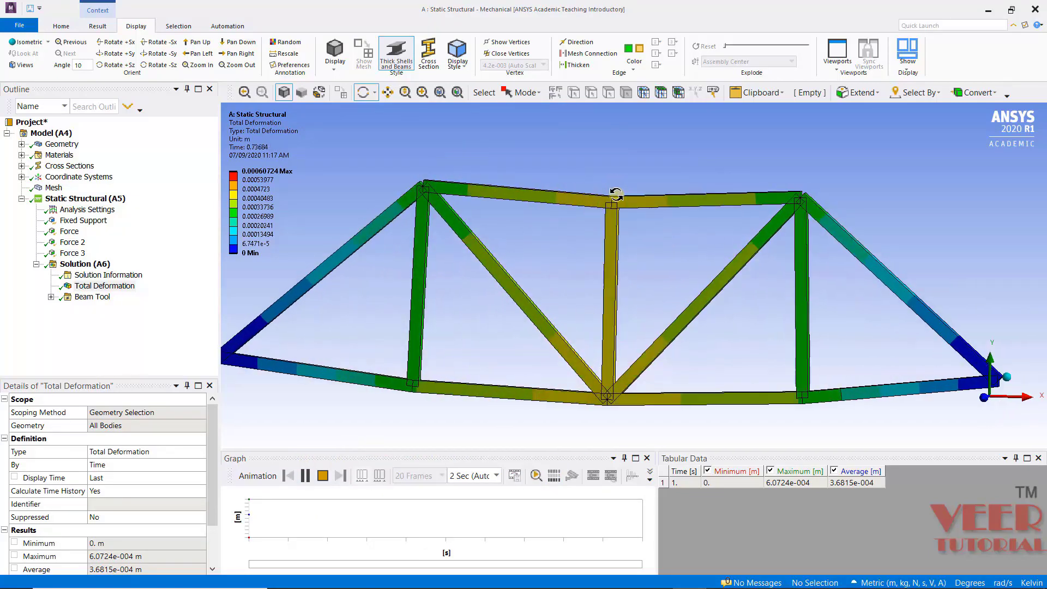
scroll(623, 173, down, 3)
middle_drag(717, 188, 599, 239)
Expand the Beam Tool results and examine the Direct Stress distribution across the truss members
click(103, 297)
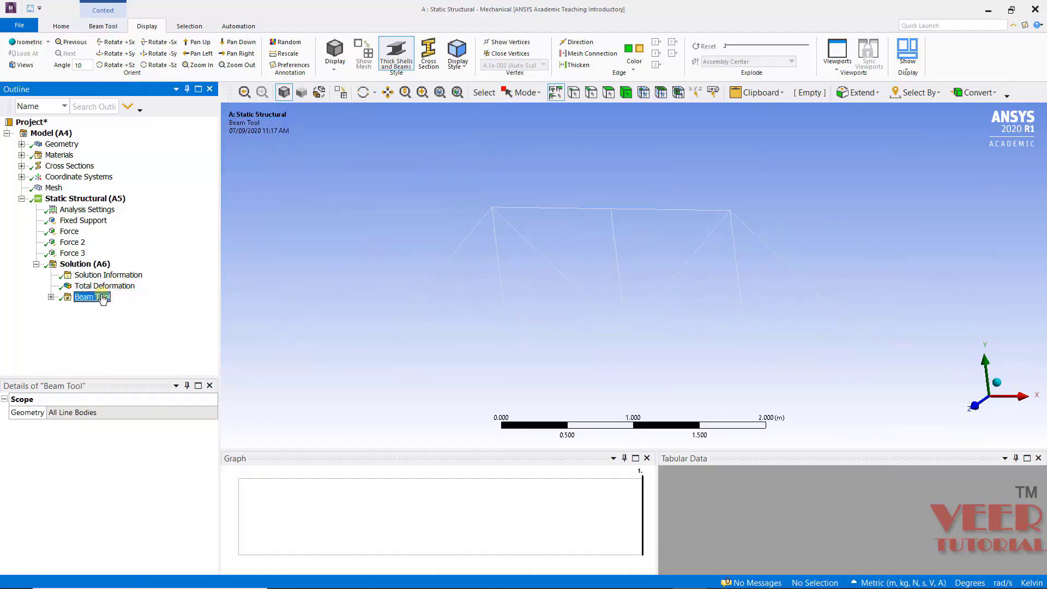
click(51, 296)
click(112, 308)
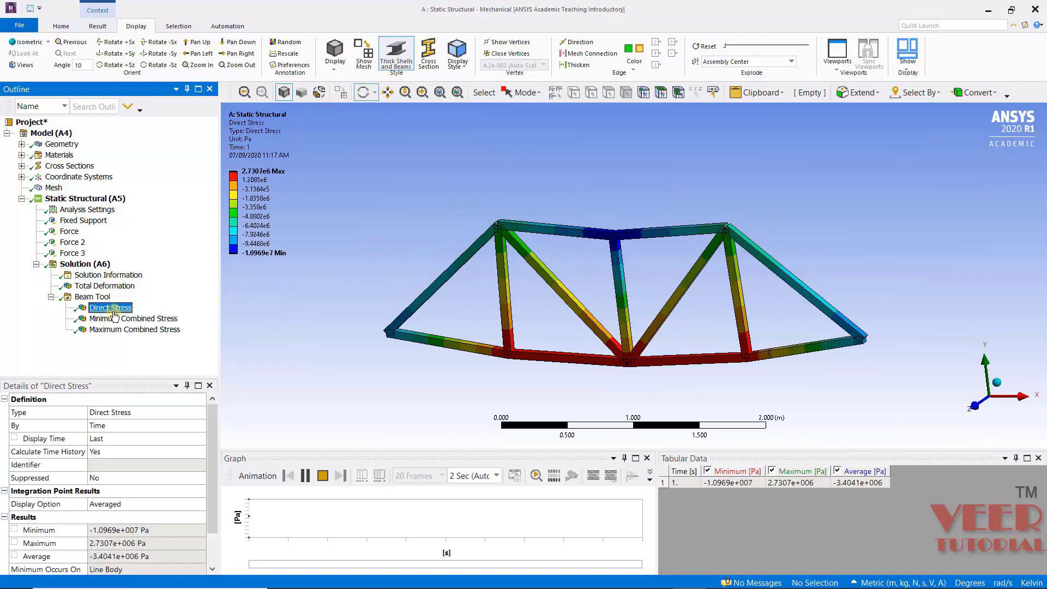
middle_drag(590, 303, 430, 231)
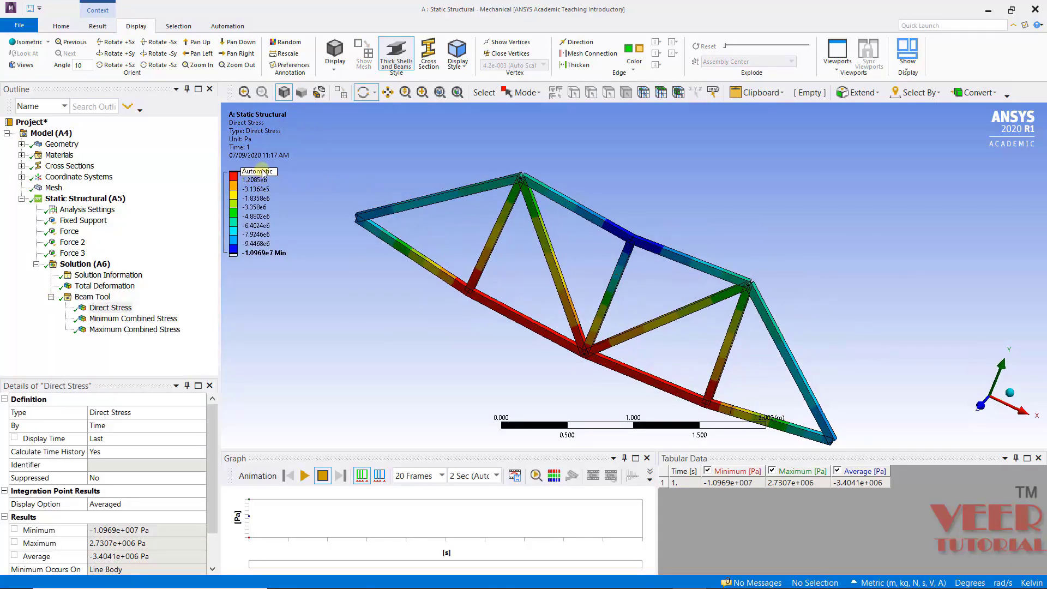
middle_drag(315, 184, 630, 222)
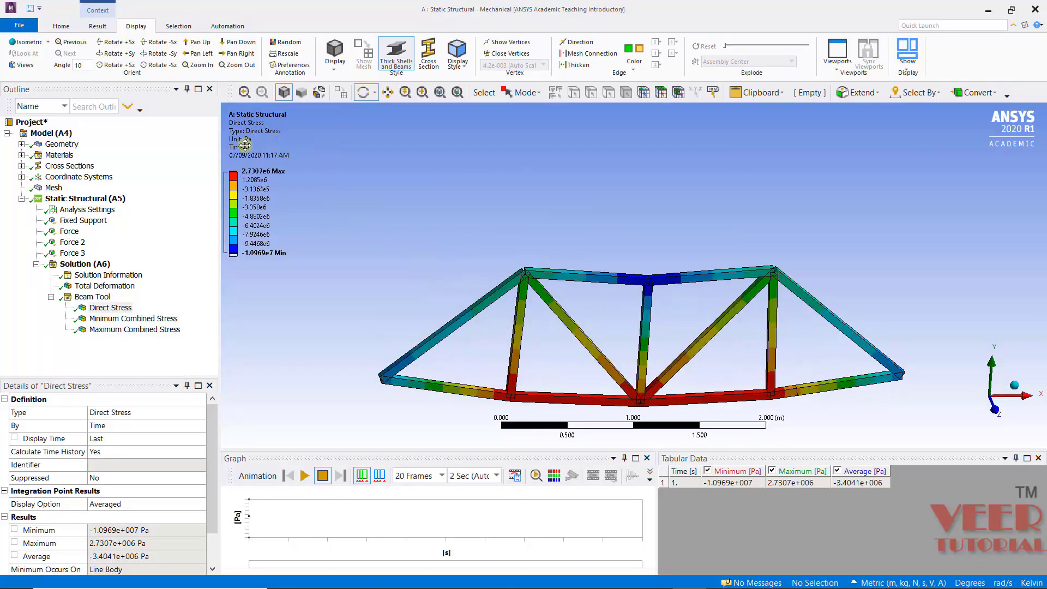
mouse_move(675, 337)
middle_down()
mouse_move(607, 273)
mouse_move(606, 310)
mouse_move(465, 180)
mouse_move(691, 341)
middle_up()
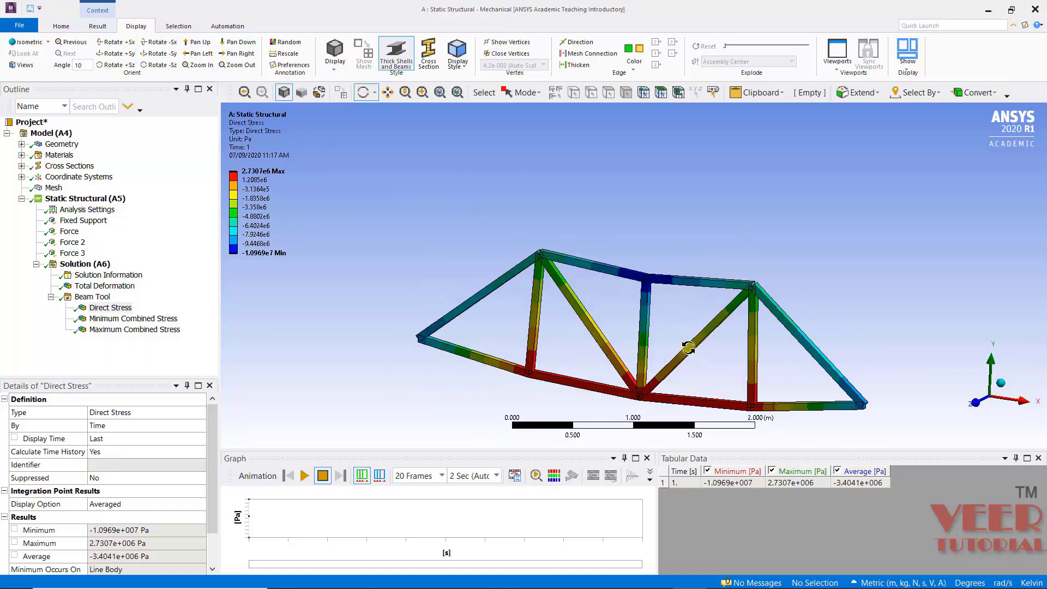